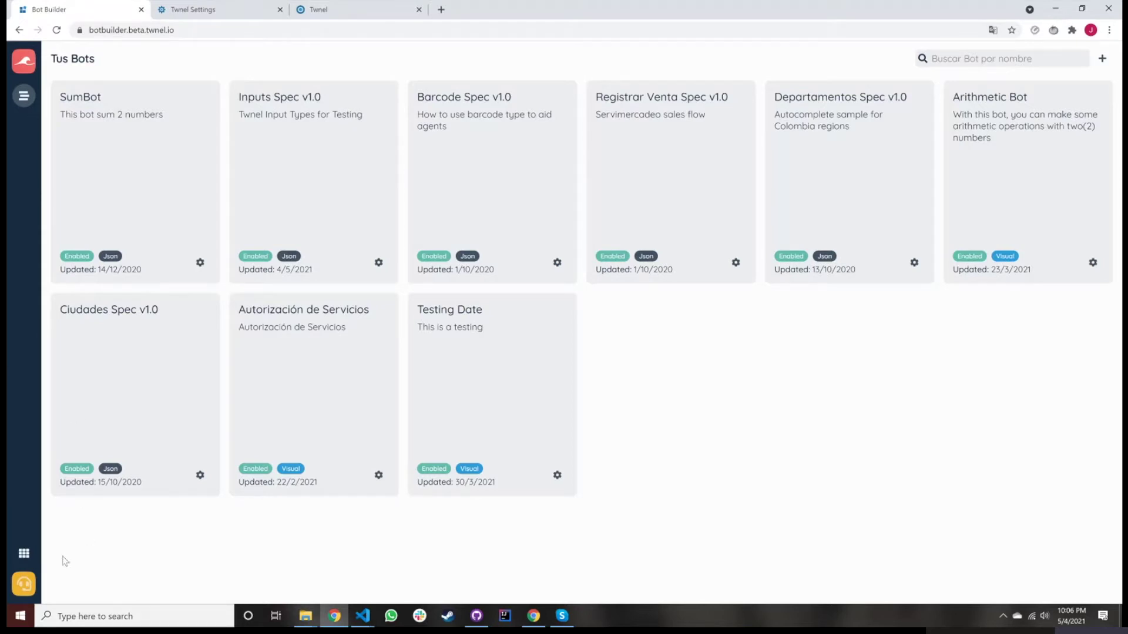
- View the account options and the list of available Twnel services, then return to the bots overview
{"action": "left_click", "coordinate": [31, 589]}
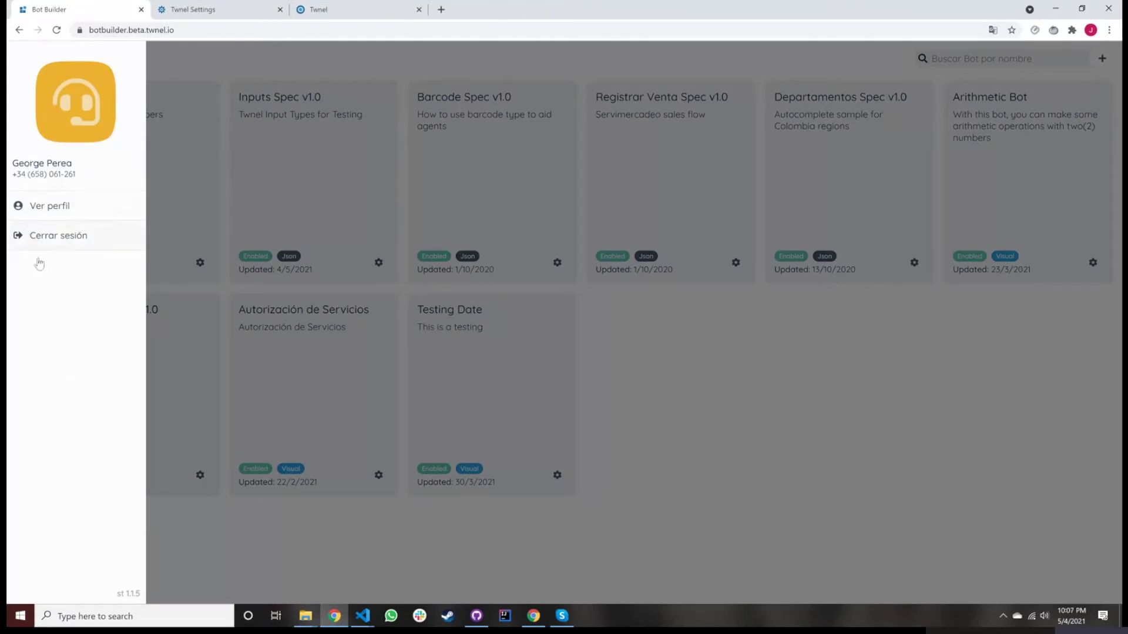
{"action": "left_click", "coordinate": [187, 223]}
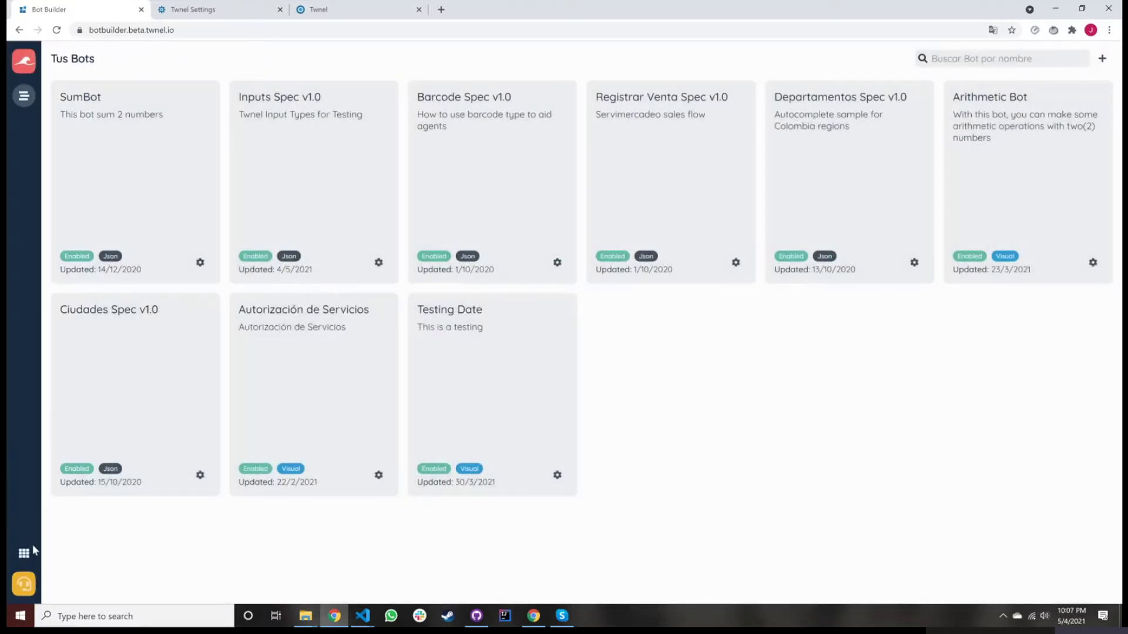
{"action": "left_click", "coordinate": [25, 552]}
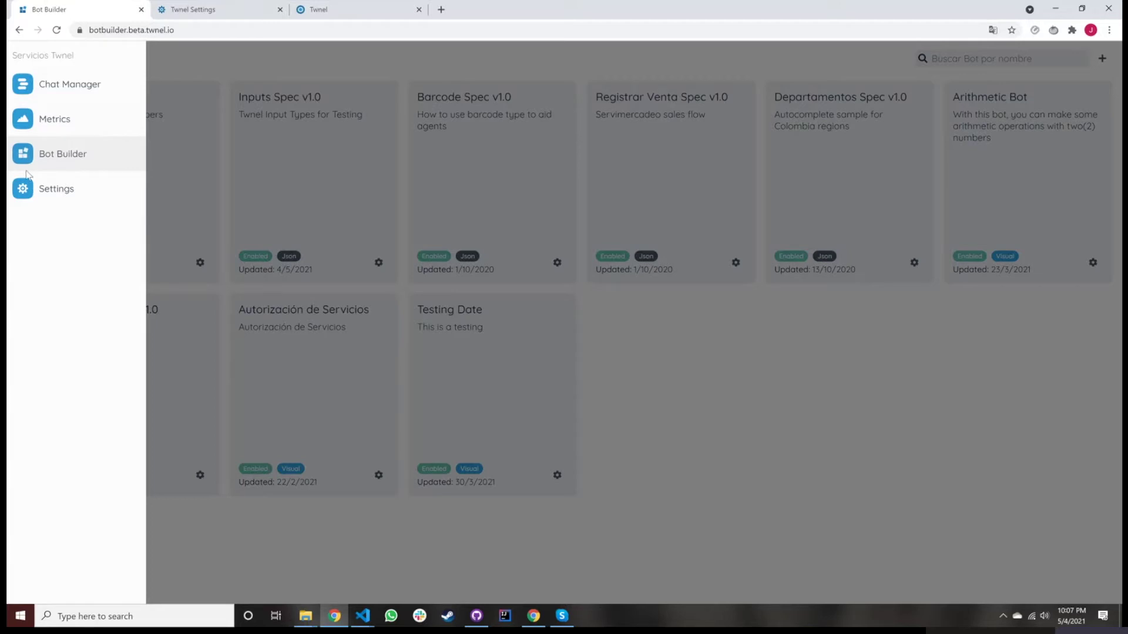
{"action": "left_click", "coordinate": [729, 361]}
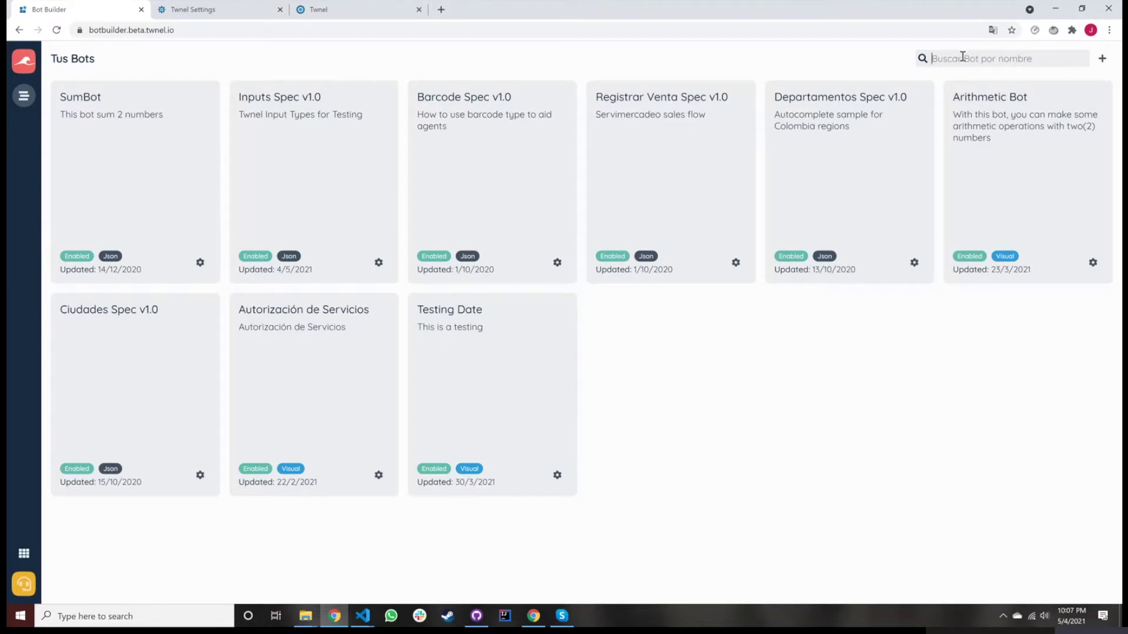
- Search the bots by name for "test", then clear the search
{"action": "type", "text": "test"}
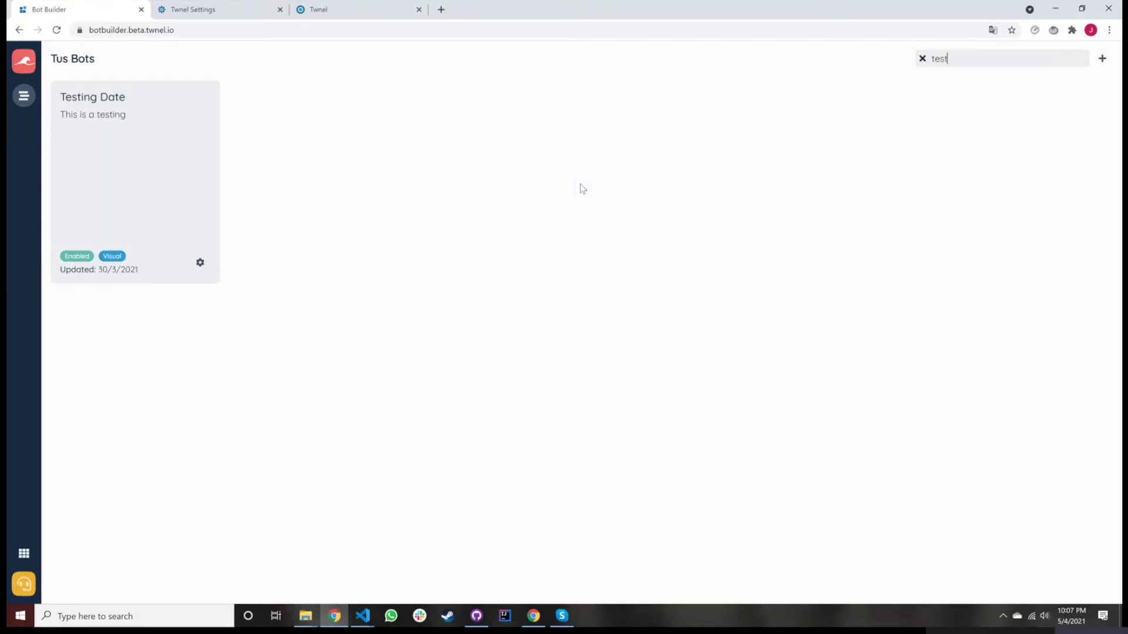
{"action": "key", "text": "BackSpace"}
{"action": "key", "text": "BackSpace"}
{"action": "key", "text": "BackSpace"}
{"action": "key", "text": "BackSpace"}
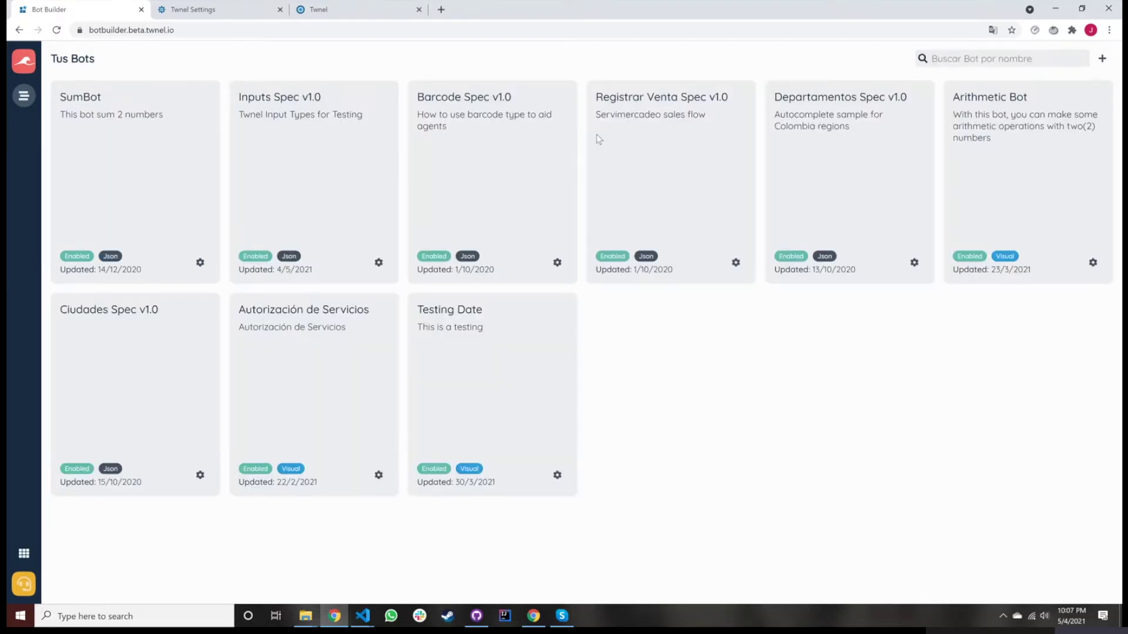
- Create a bot named test2 with the description "test", keeping the Visual Builder option enabled
{"action": "left_click", "coordinate": [1102, 58]}
{"action": "left_click", "coordinate": [556, 140]}
{"action": "type", "text": "te"}
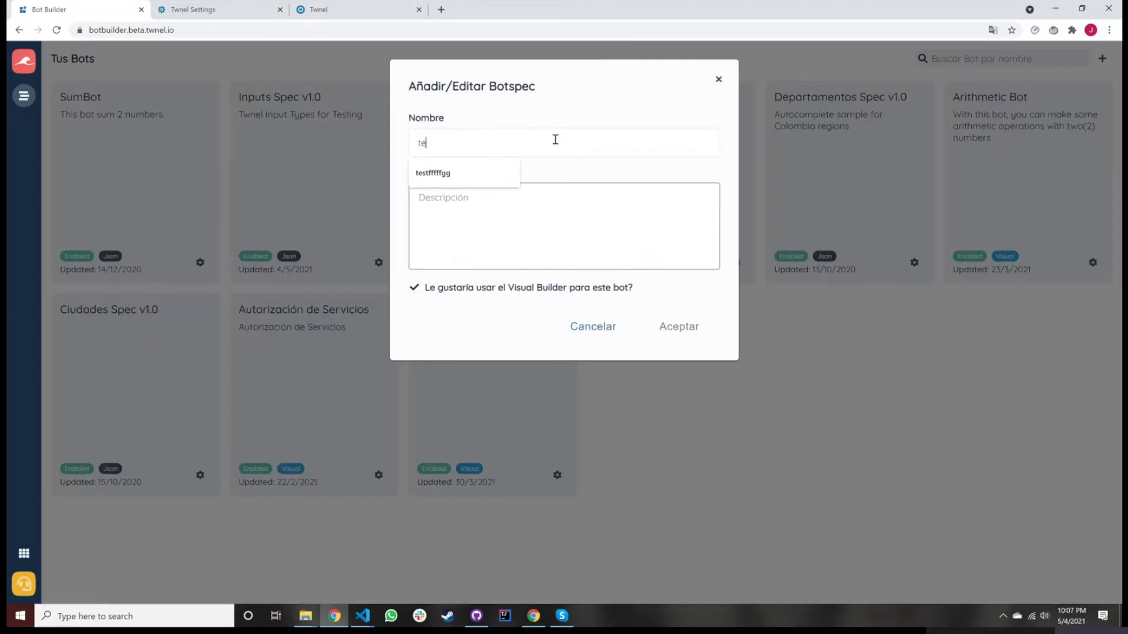
{"action": "type", "text": "st21"}
{"action": "key", "text": "BackSpace"}
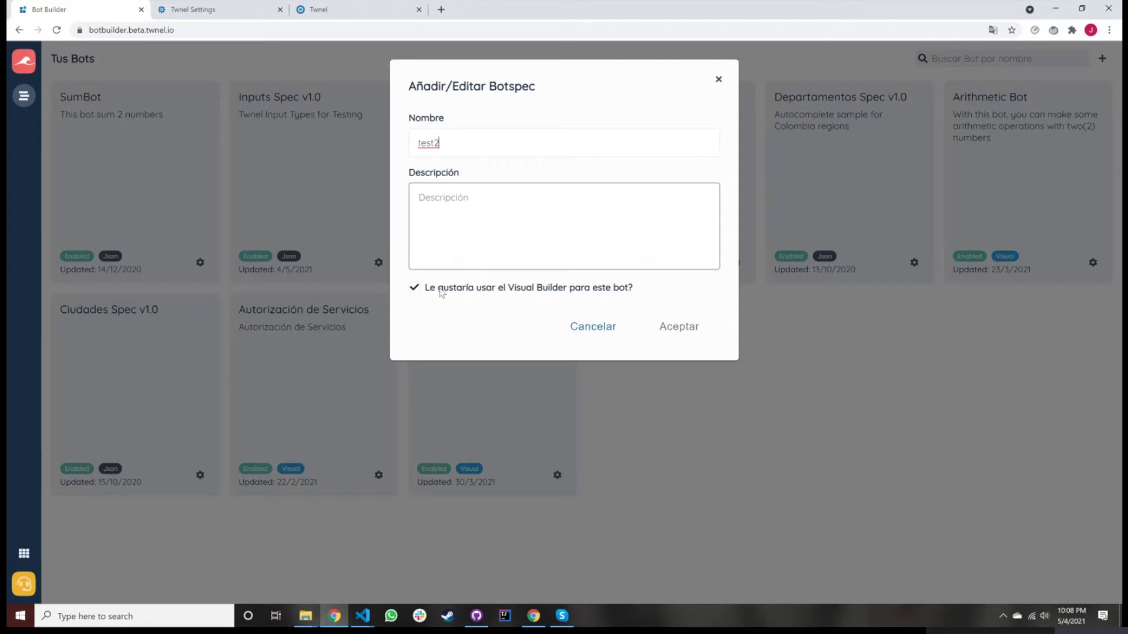
{"action": "left_click", "coordinate": [503, 204]}
{"action": "type", "text": "test"}
{"action": "left_click", "coordinate": [687, 327]}
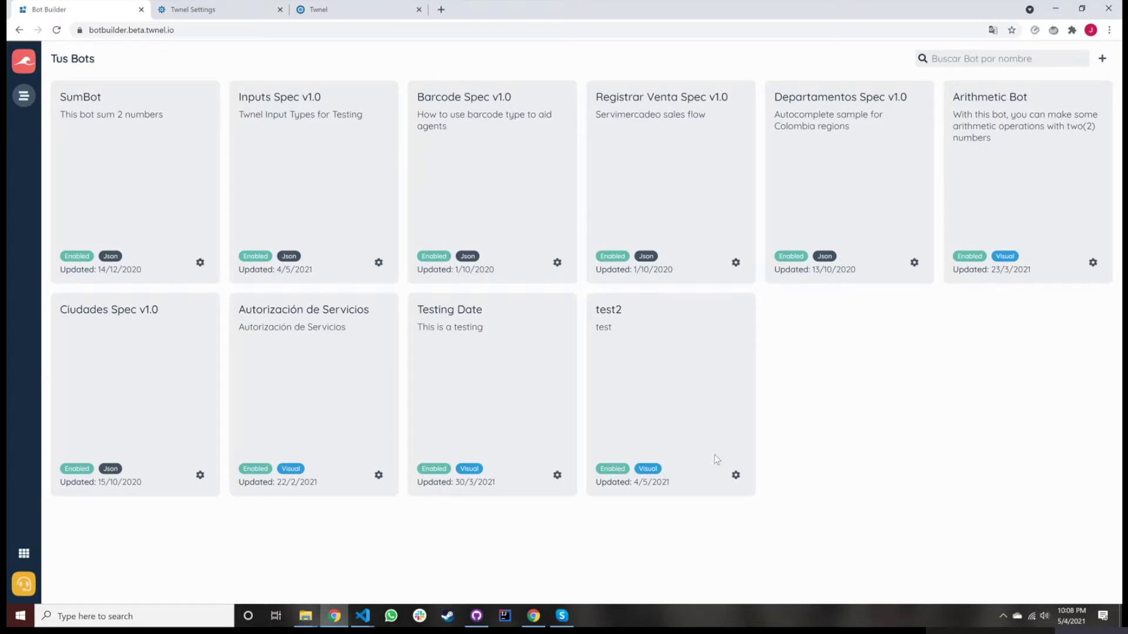
- Open the test2 bot's dashboard and view its JSON specification in the Spec Visualizer
{"action": "left_click", "coordinate": [737, 475]}
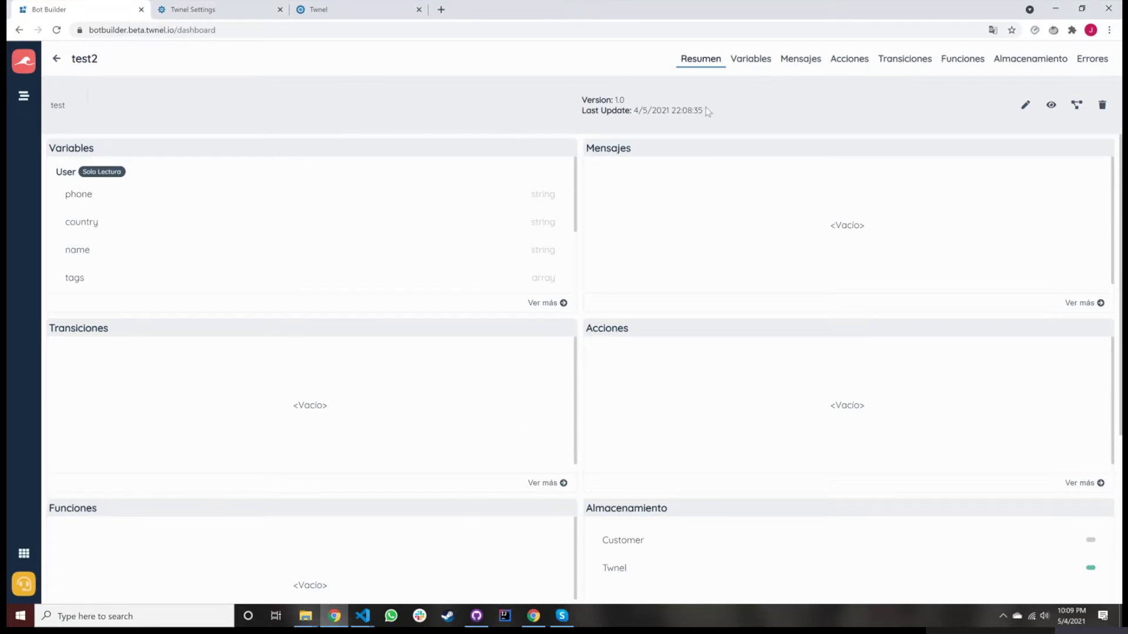
{"action": "left_click", "coordinate": [1052, 105]}
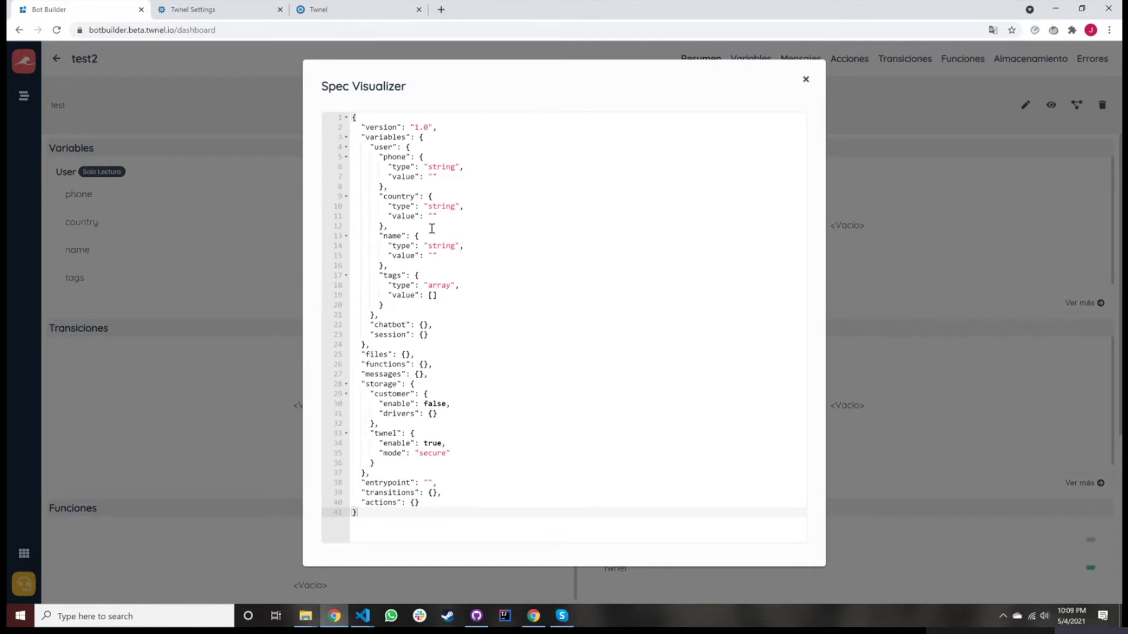
{"action": "left_click", "coordinate": [806, 79]}
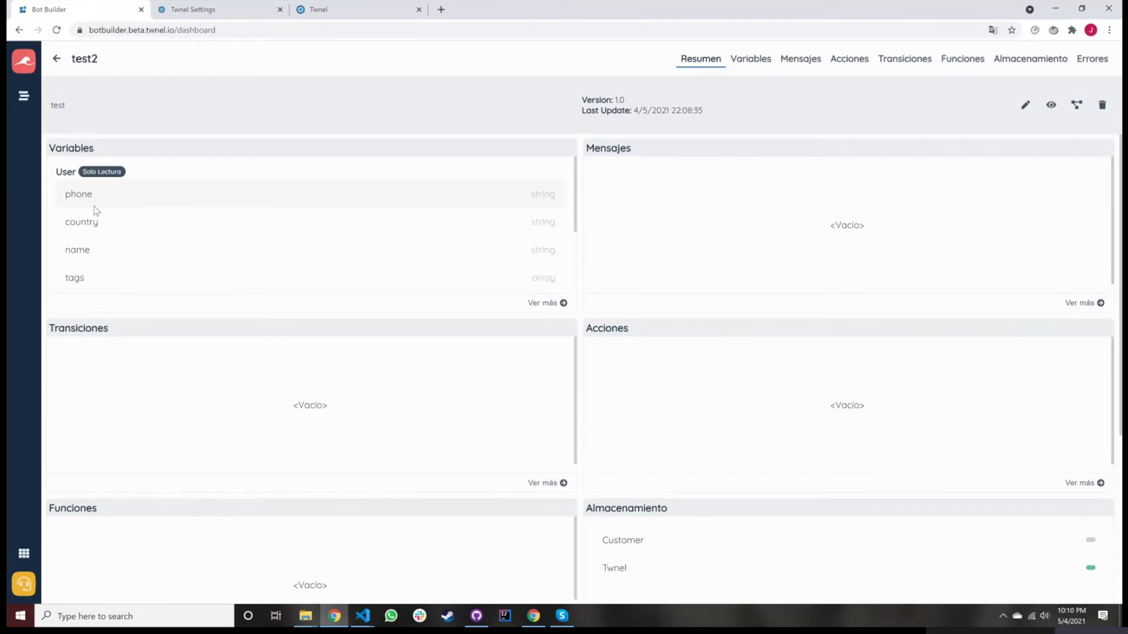
- Examine the test2 summary, including its variable groups, transitions, actions, functions, storage and errors
{"action": "scroll", "coordinate": [96, 210], "scroll_direction": "down", "scroll_amount": 5}
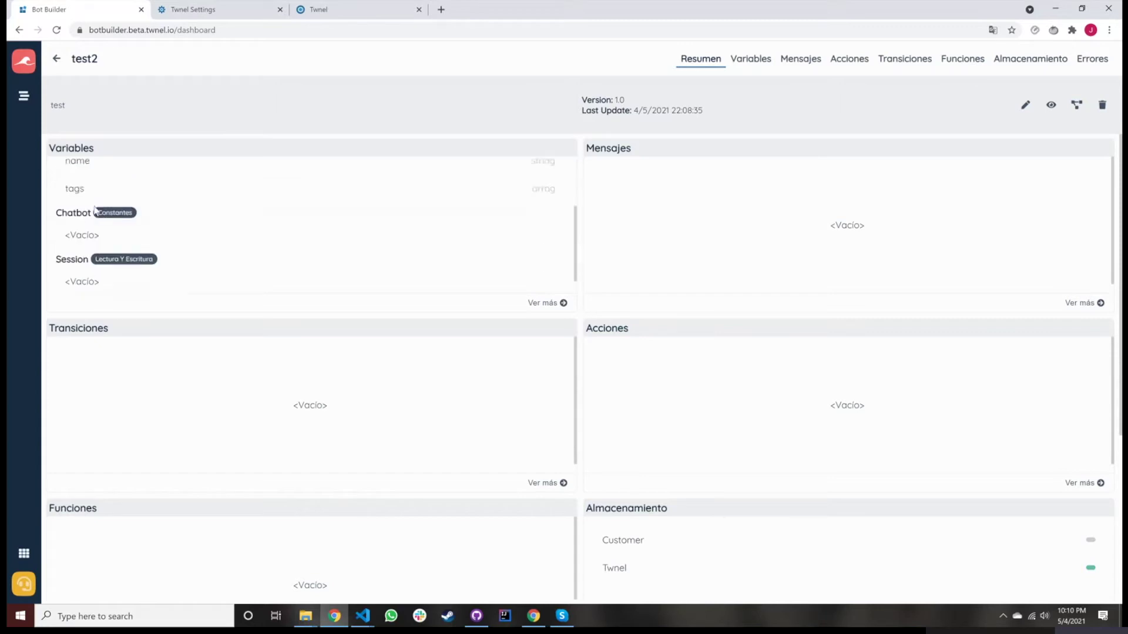
{"action": "scroll", "coordinate": [97, 210], "scroll_direction": "up", "scroll_amount": 5}
{"action": "scroll", "coordinate": [97, 208], "scroll_direction": "down", "scroll_amount": 2}
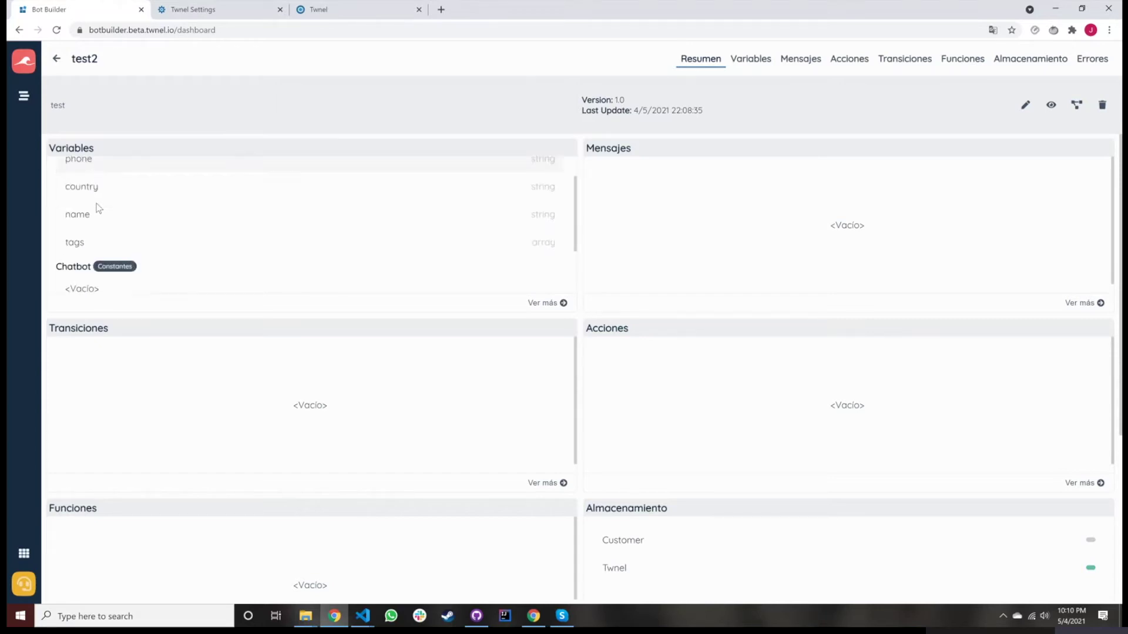
{"action": "scroll", "coordinate": [118, 206], "scroll_direction": "up", "scroll_amount": 2}
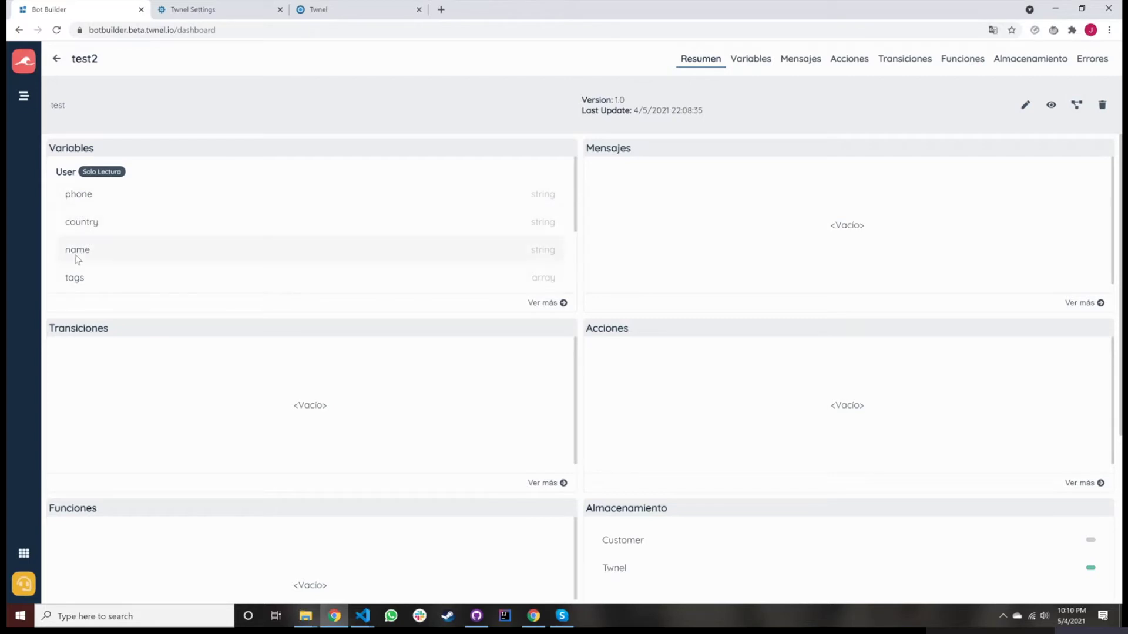
{"action": "scroll", "coordinate": [88, 249], "scroll_direction": "down", "scroll_amount": 1}
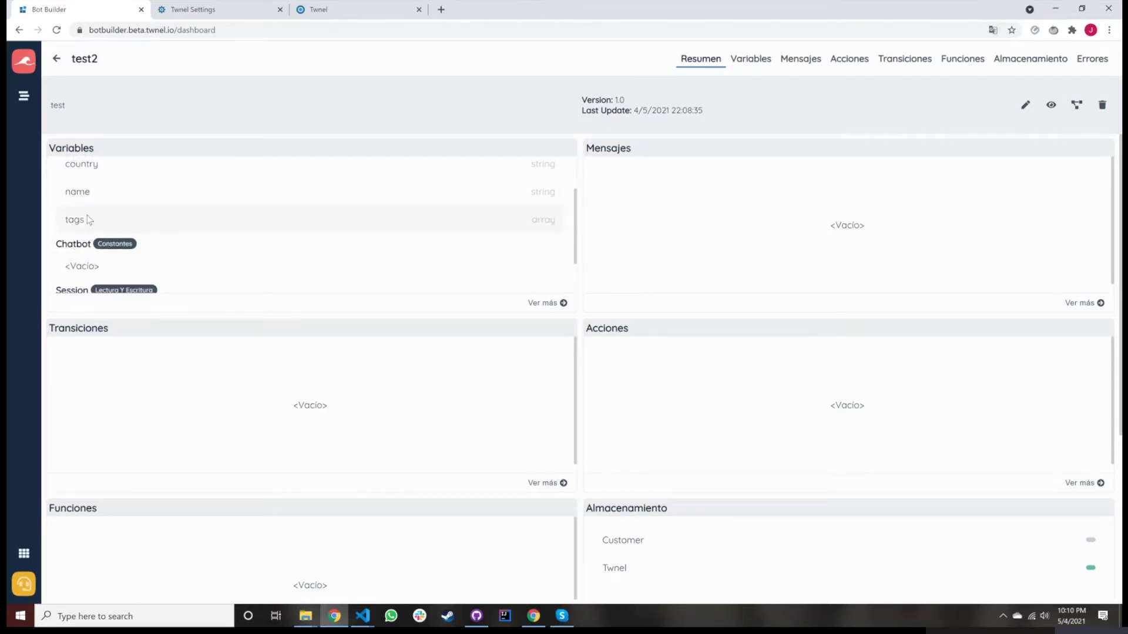
{"action": "scroll", "coordinate": [88, 220], "scroll_direction": "down", "scroll_amount": 1}
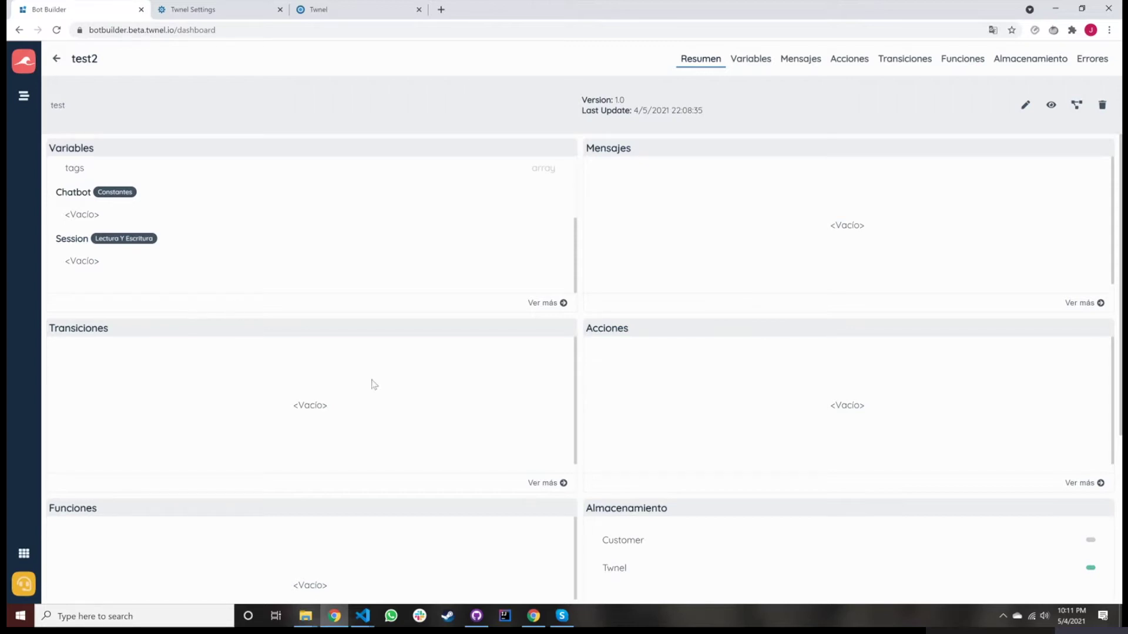
{"action": "scroll", "coordinate": [750, 381], "scroll_direction": "down", "scroll_amount": 1}
{"action": "scroll", "coordinate": [751, 381], "scroll_direction": "down", "scroll_amount": 1}
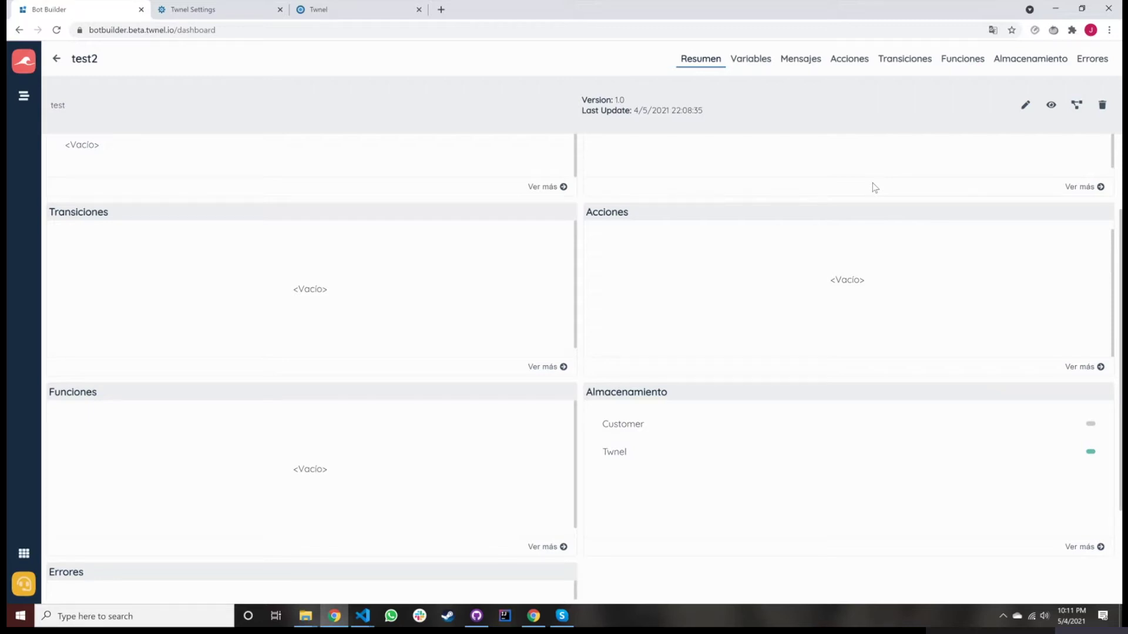
{"action": "scroll", "coordinate": [873, 187], "scroll_direction": "down", "scroll_amount": 2}
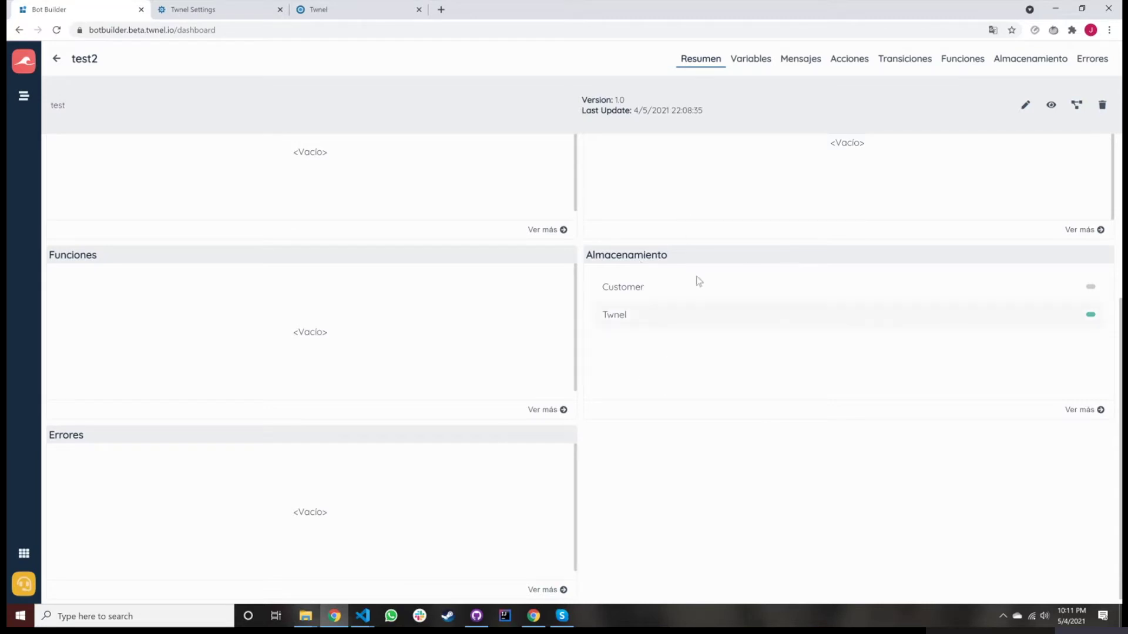
{"action": "scroll", "coordinate": [826, 299], "scroll_direction": "up", "scroll_amount": 4}
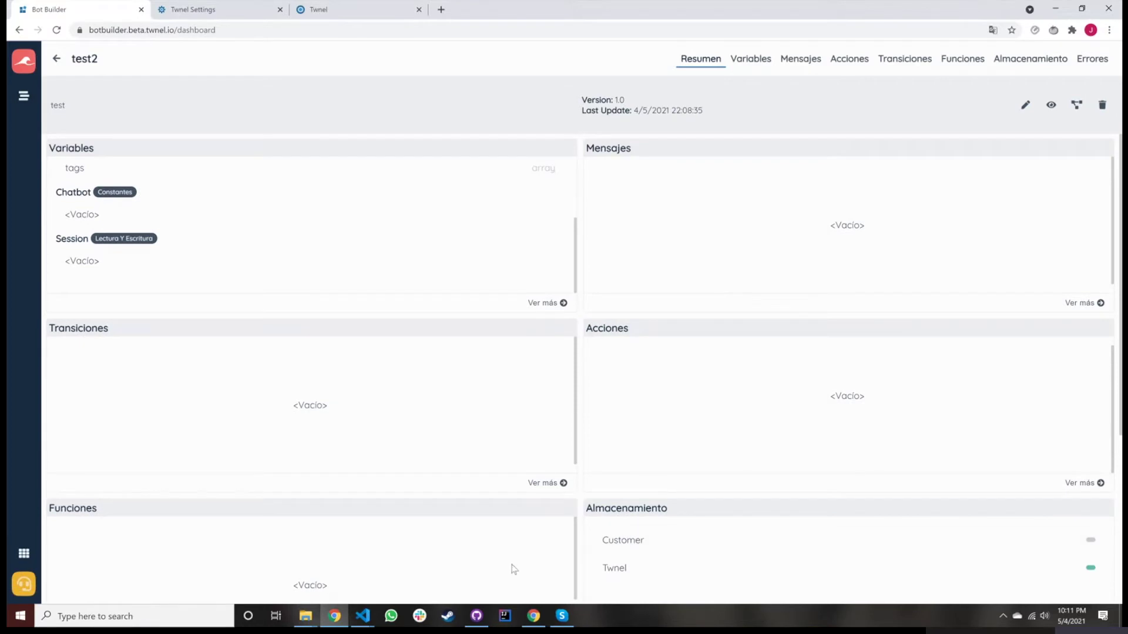
- Review the User variables of test2 and inspect the new-variable form with its type options for the Chatbot group, without saving
{"action": "left_click", "coordinate": [761, 66]}
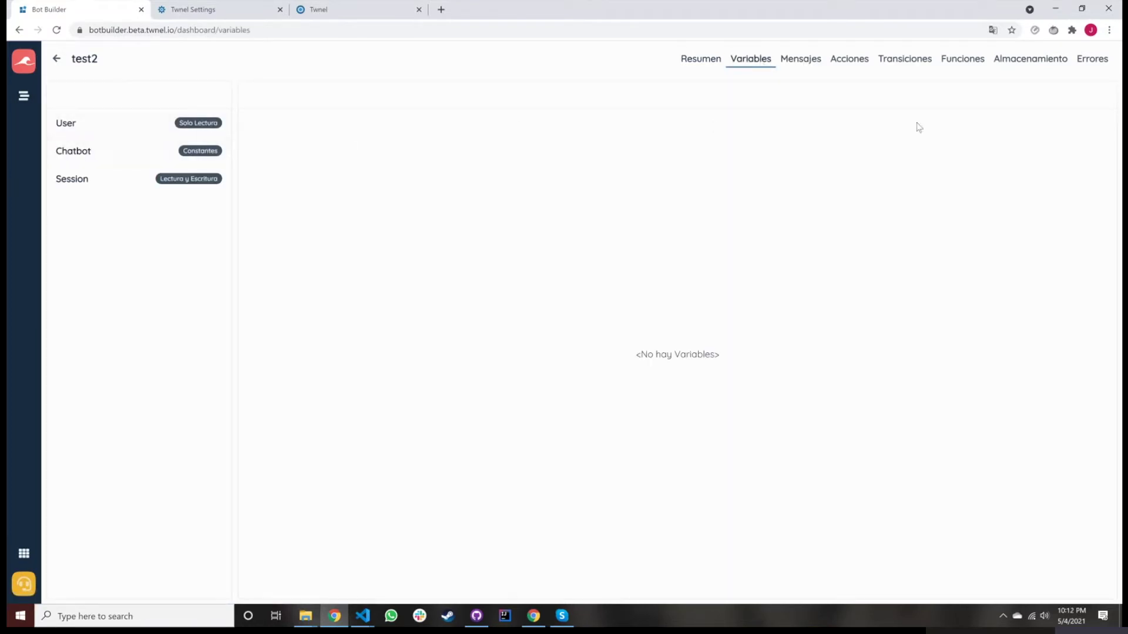
{"action": "left_click", "coordinate": [169, 126]}
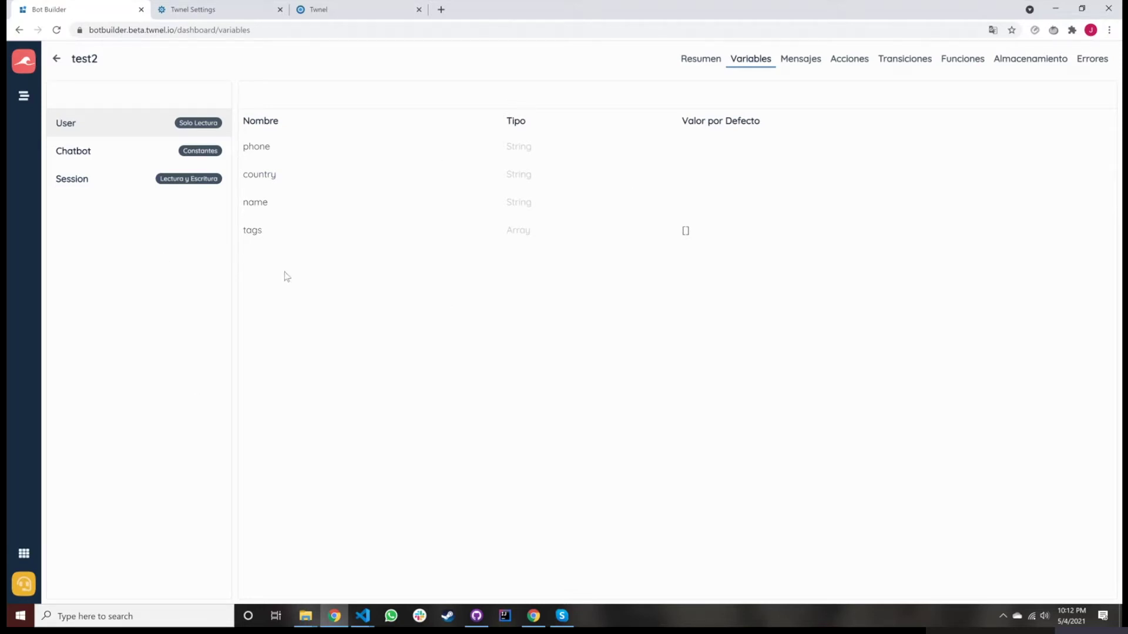
{"action": "left_click", "coordinate": [59, 150]}
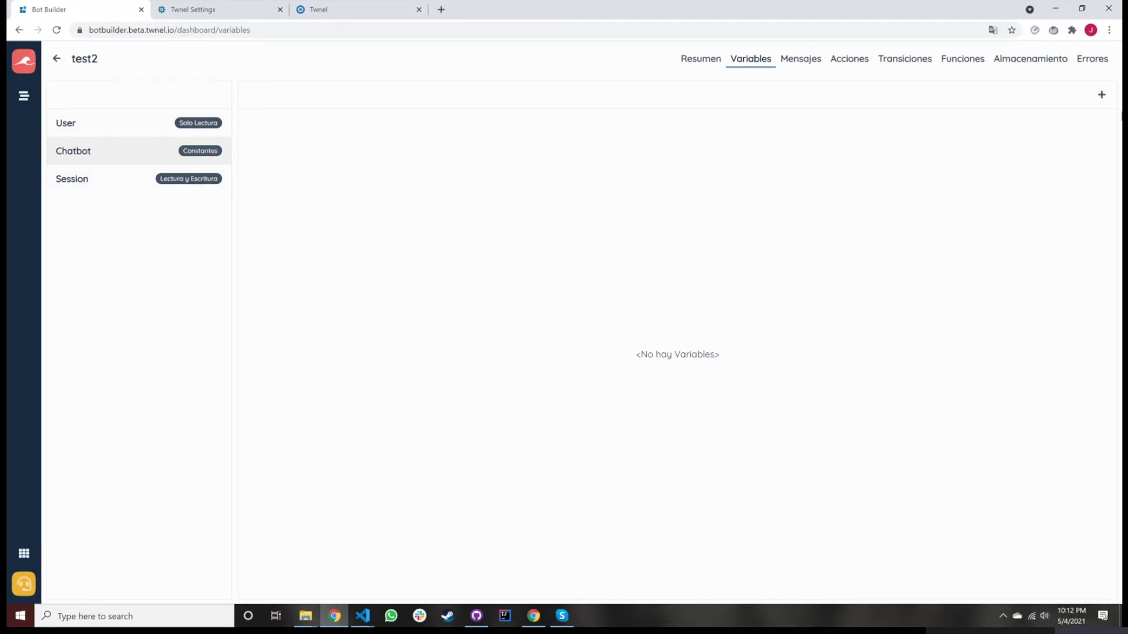
{"action": "left_click", "coordinate": [1101, 95]}
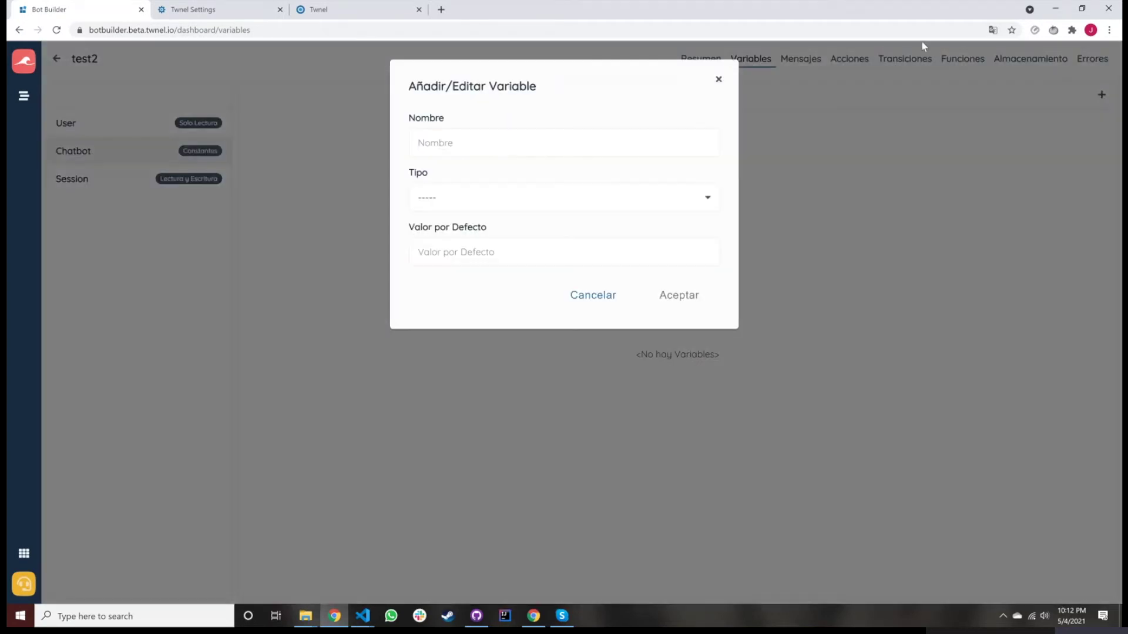
{"action": "left_click", "coordinate": [535, 147]}
{"action": "left_click", "coordinate": [493, 200]}
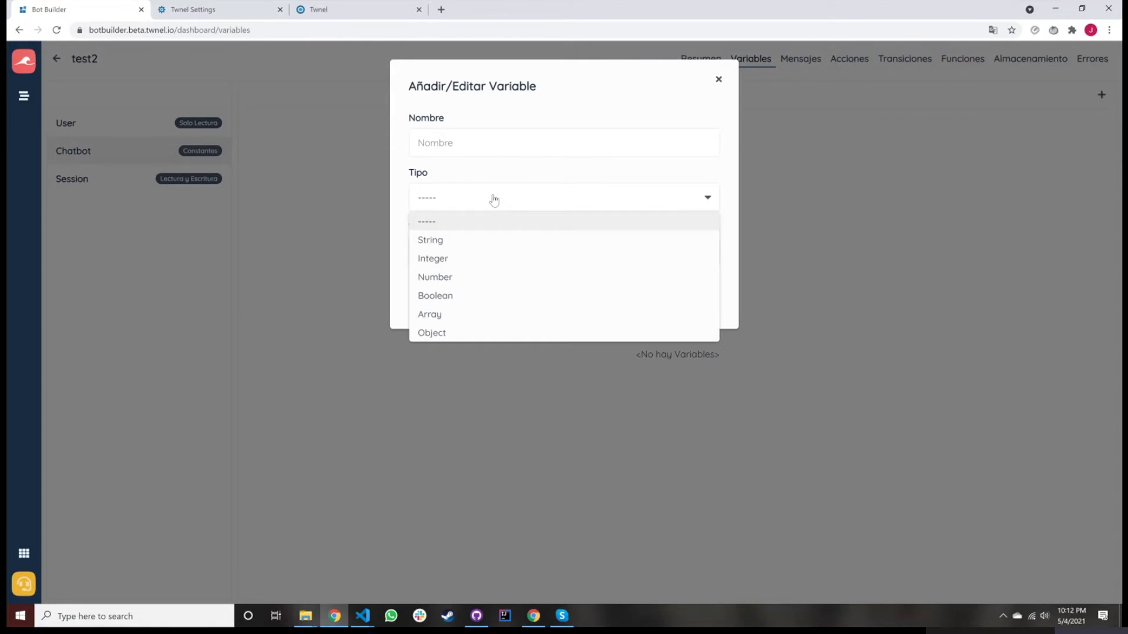
{"action": "left_click", "coordinate": [623, 194]}
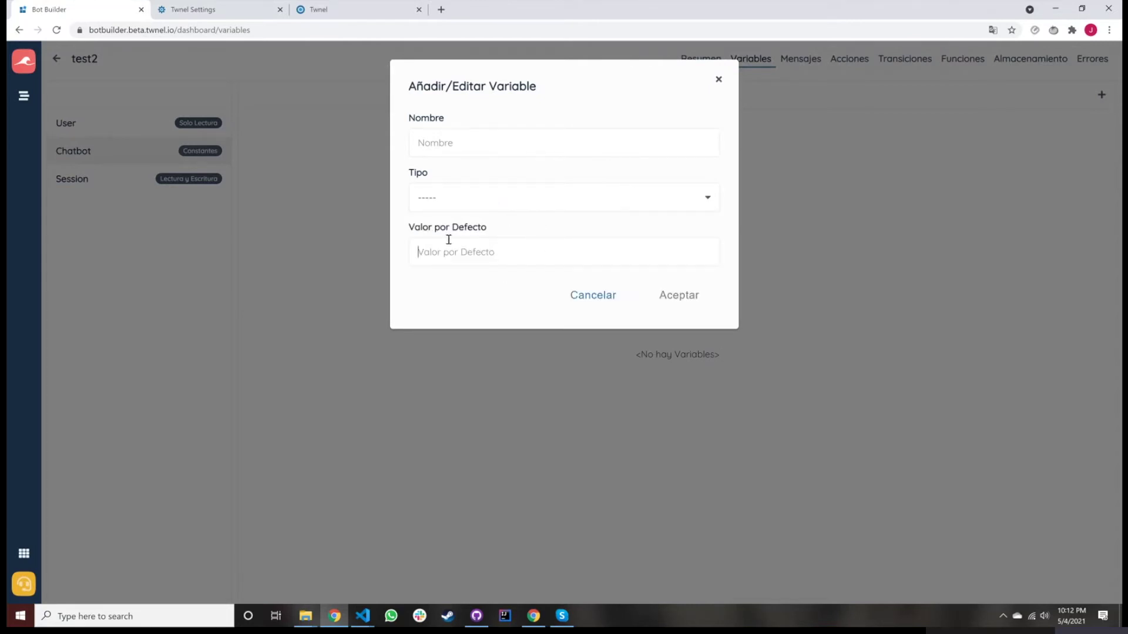
{"action": "left_click", "coordinate": [599, 306]}
- Inspect the new-variable form for the Session group and cancel it
{"action": "left_click", "coordinate": [117, 181]}
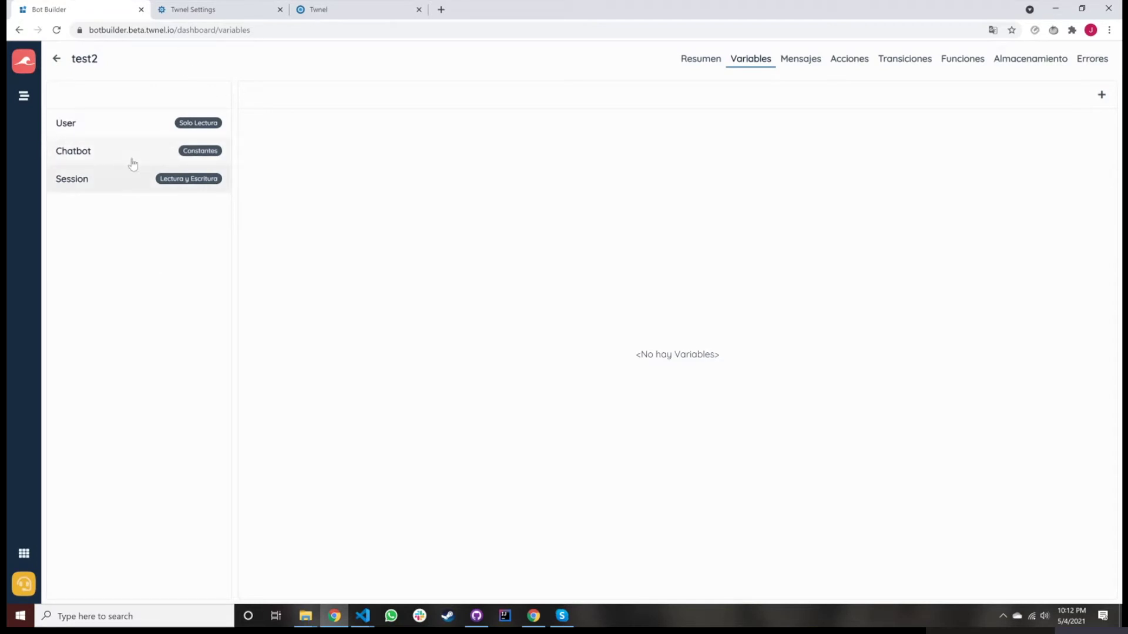
{"action": "left_click", "coordinate": [1101, 96]}
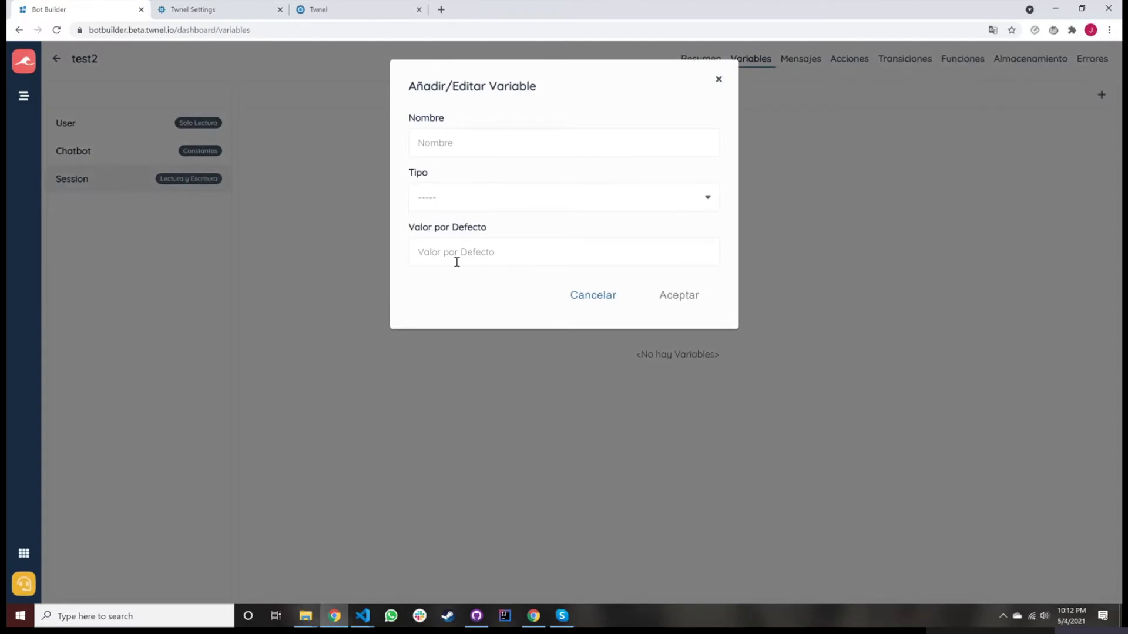
{"action": "left_click", "coordinate": [593, 295]}
- Inspect the new-message form in Mensajes without saving it, and view the Acciones and Transiciones sections
{"action": "left_click", "coordinate": [816, 64]}
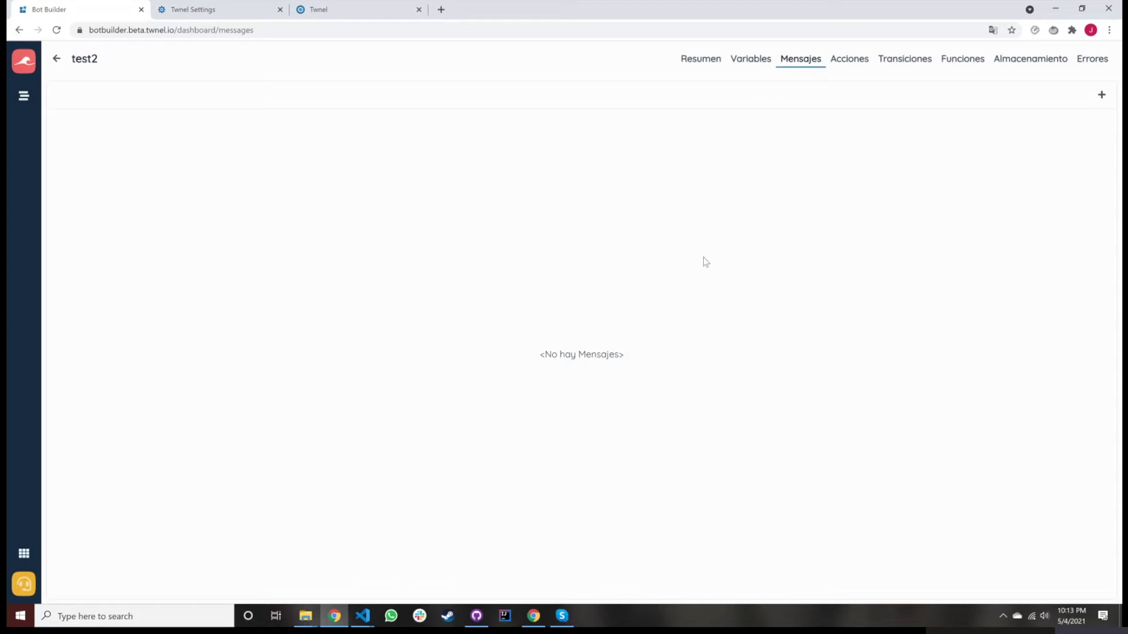
{"action": "left_click", "coordinate": [1102, 95]}
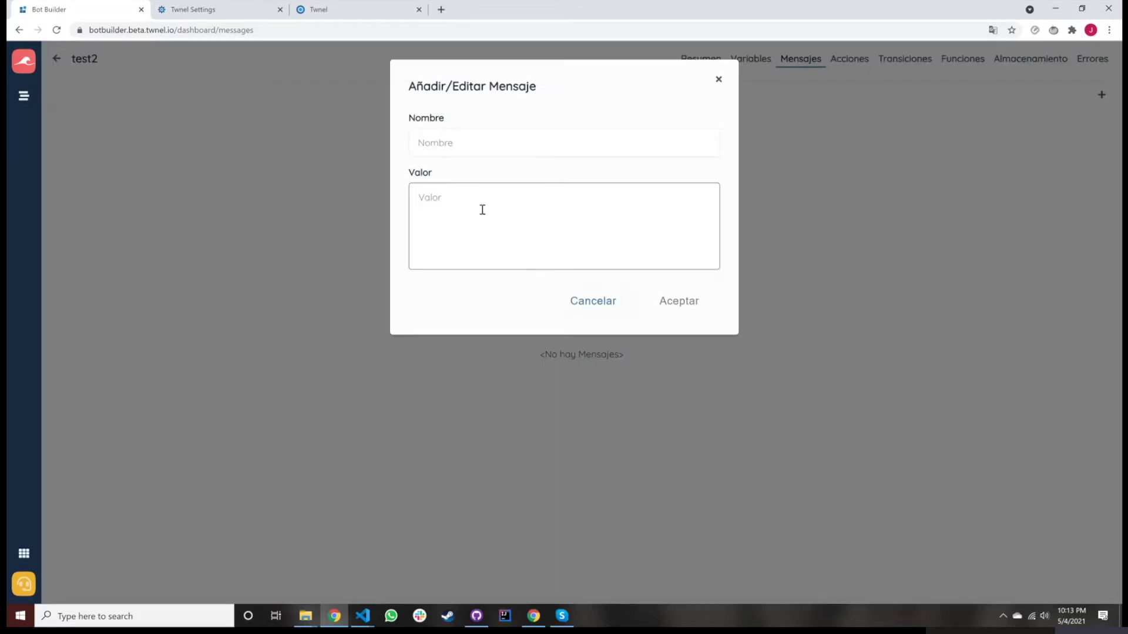
{"action": "left_click", "coordinate": [574, 306]}
{"action": "left_click", "coordinate": [851, 59]}
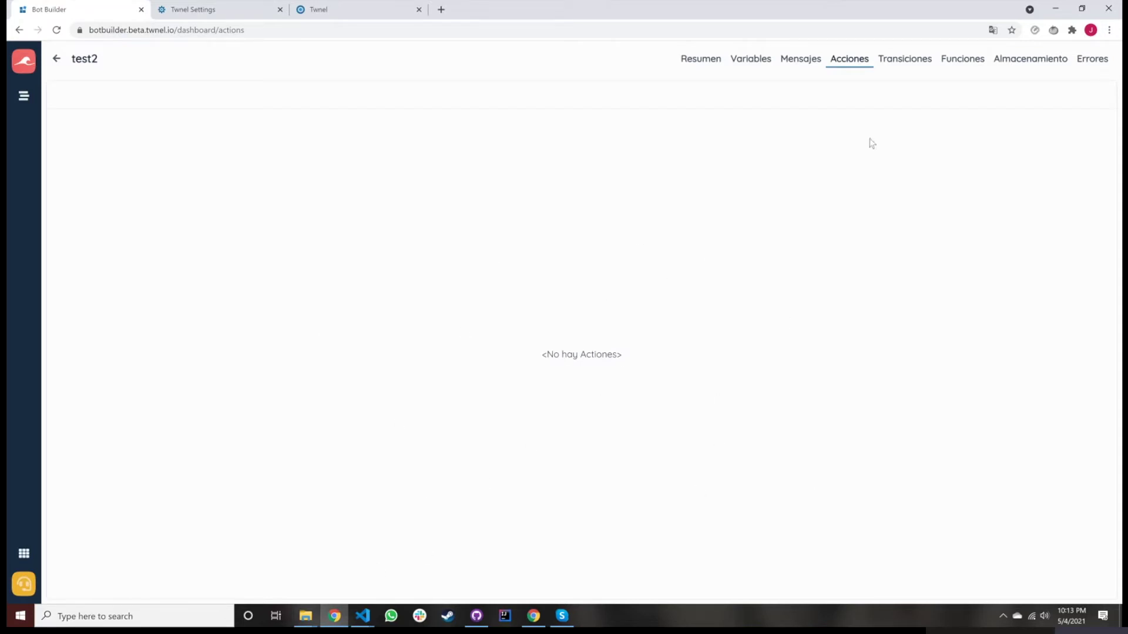
{"action": "left_click", "coordinate": [913, 67]}
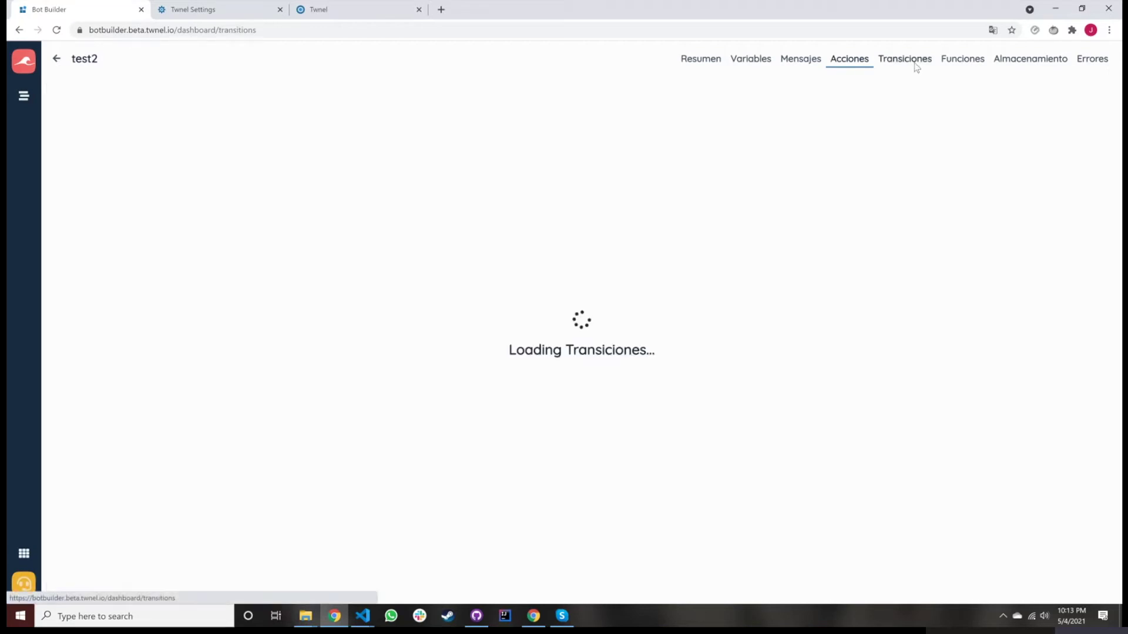
- Start a new function in the Funciones section and name it test
{"action": "left_click", "coordinate": [969, 63]}
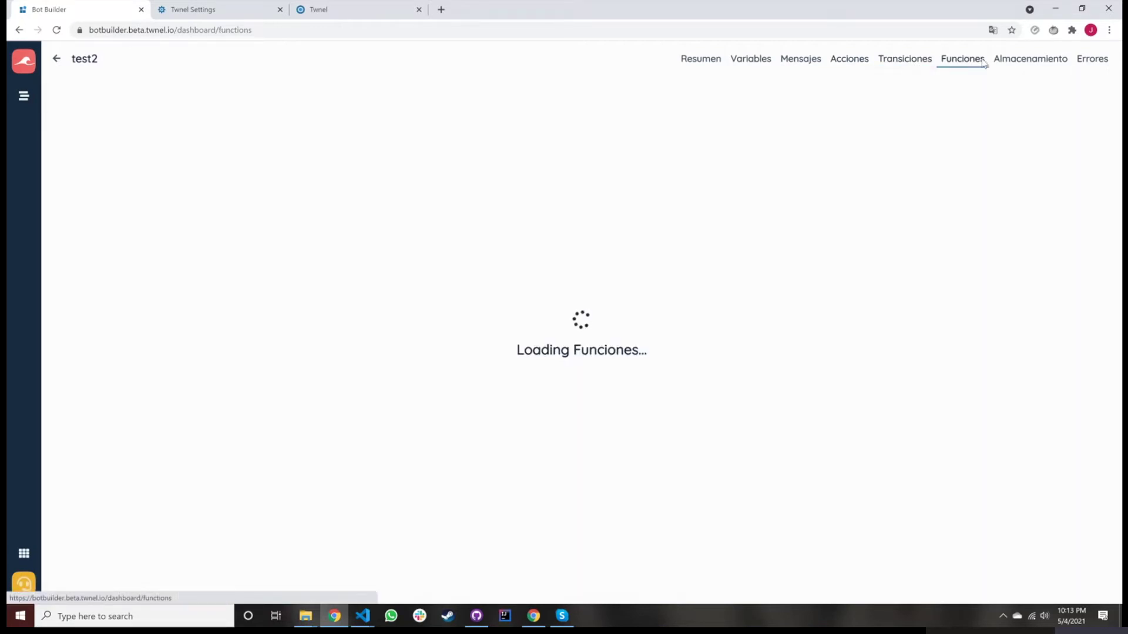
{"action": "left_click", "coordinate": [1102, 94]}
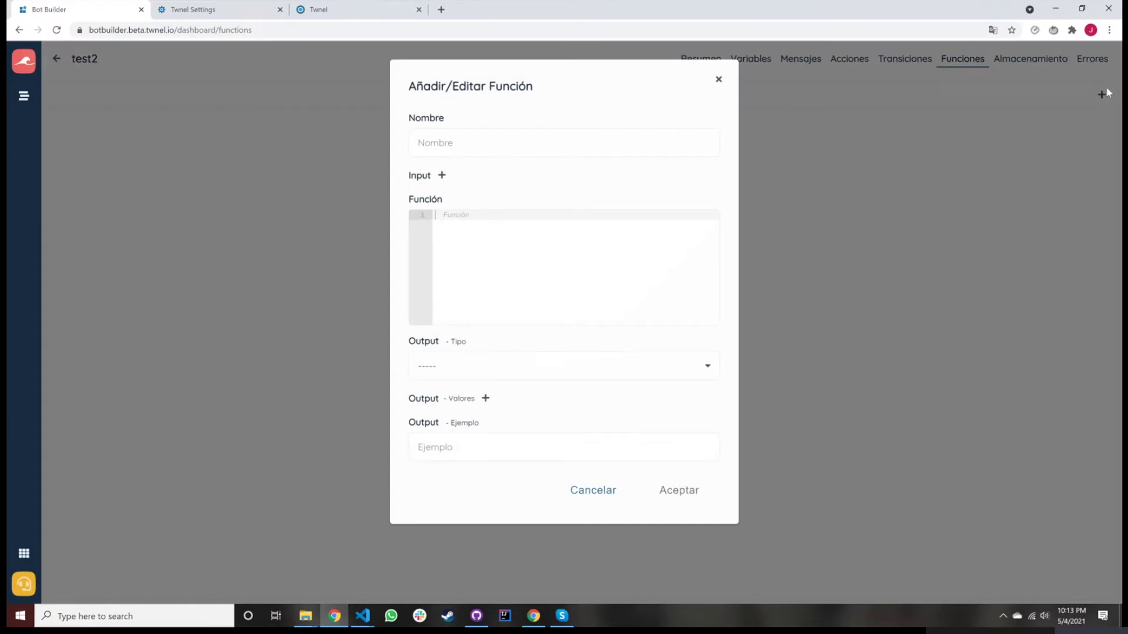
{"action": "left_click", "coordinate": [535, 147]}
{"action": "type", "text": "test"}
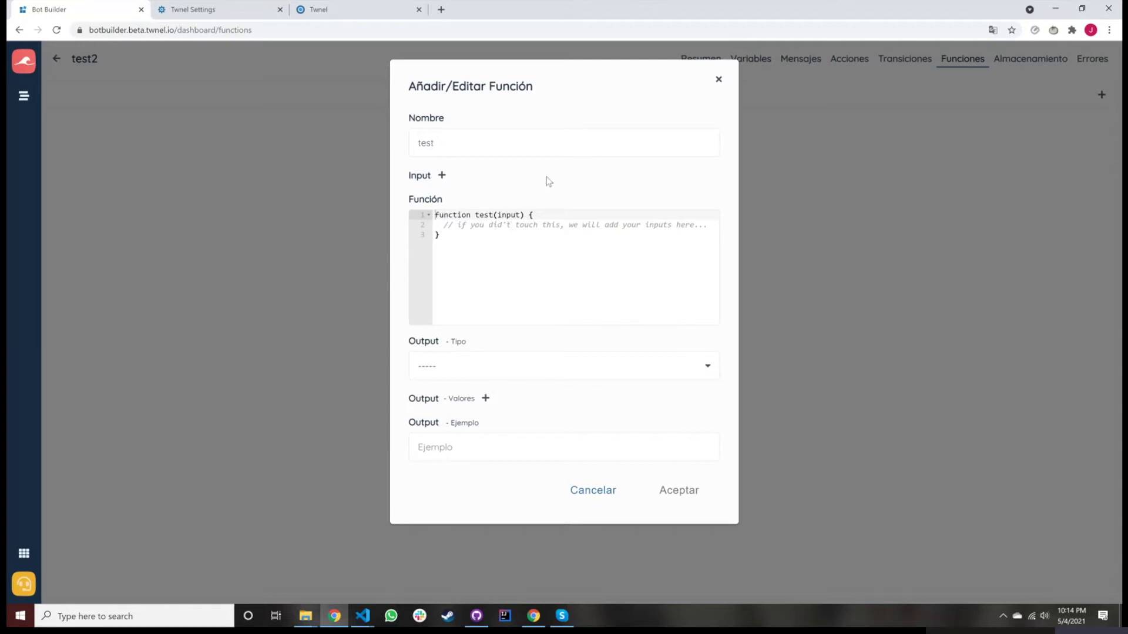
- Add an input named a of type Integer to the test function
{"action": "left_click", "coordinate": [442, 177]}
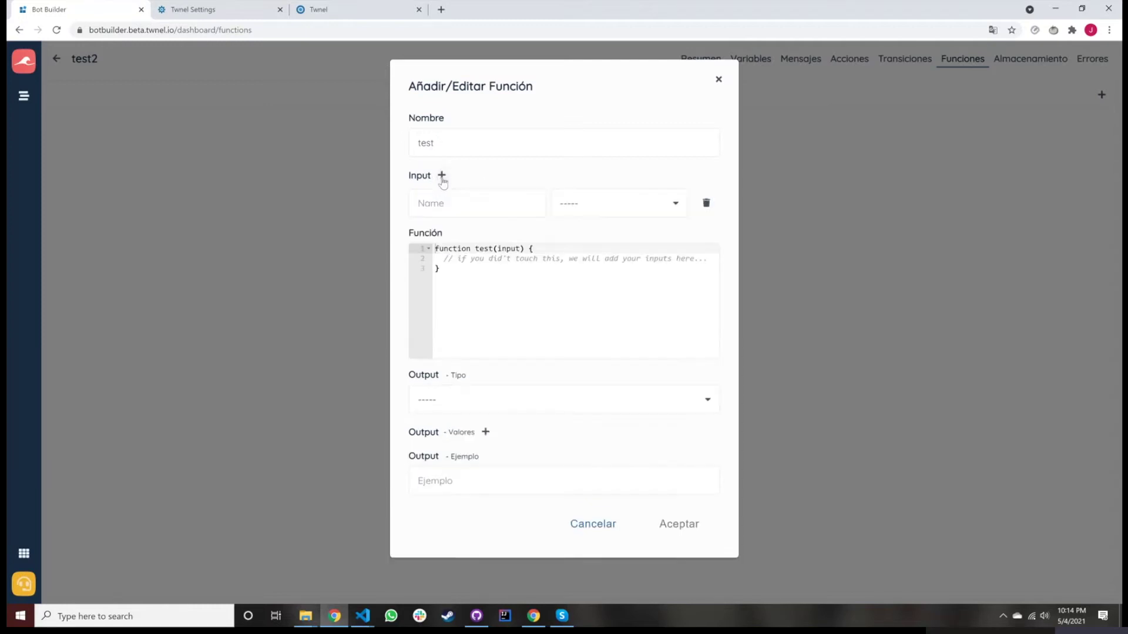
{"action": "left_click", "coordinate": [458, 202]}
{"action": "left_click", "coordinate": [470, 188]}
{"action": "type", "text": "a"}
{"action": "left_click", "coordinate": [576, 203]}
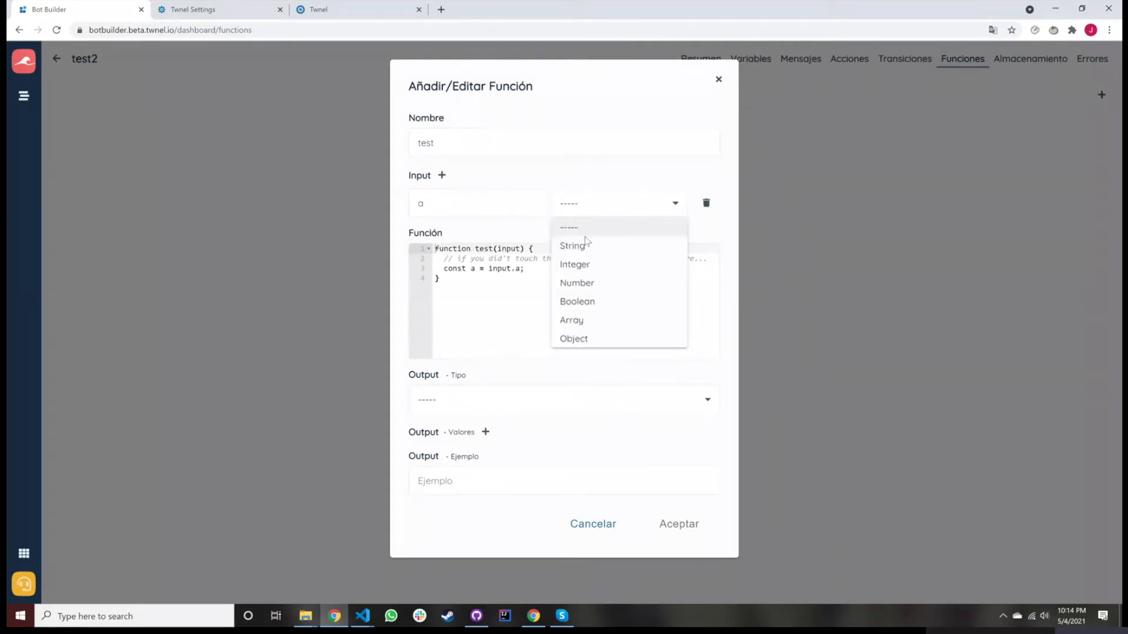
{"action": "left_click", "coordinate": [580, 262]}
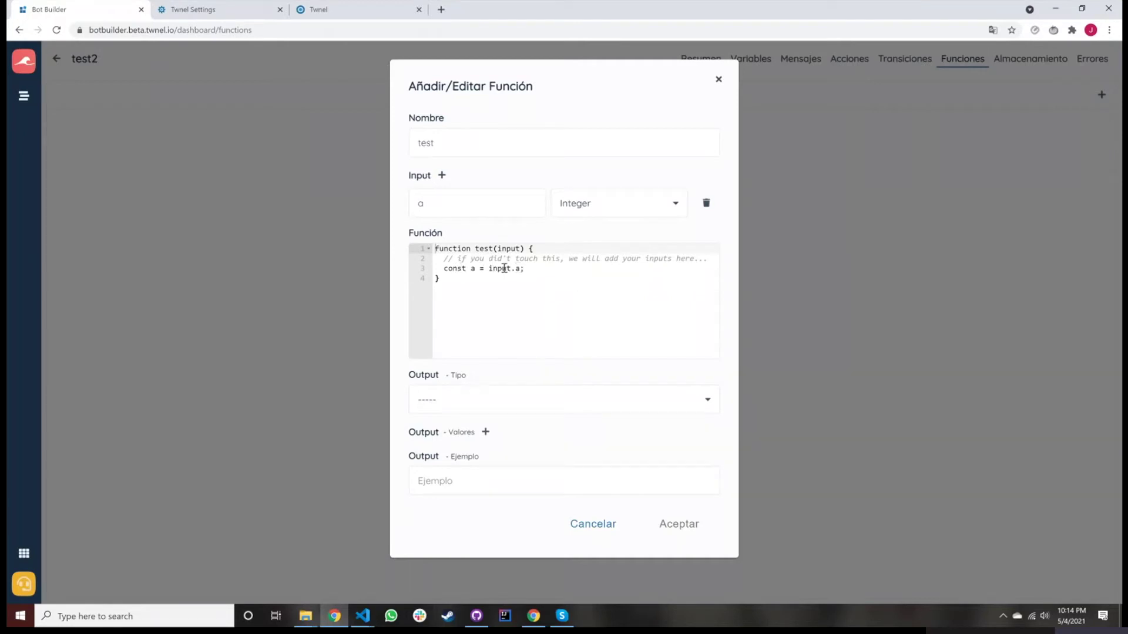
- Add the line "return a;" to the function body after the input constant's declaration
{"action": "left_click", "coordinate": [540, 278]}
{"action": "left_click", "coordinate": [540, 269]}
{"action": "key", "text": "Return"}
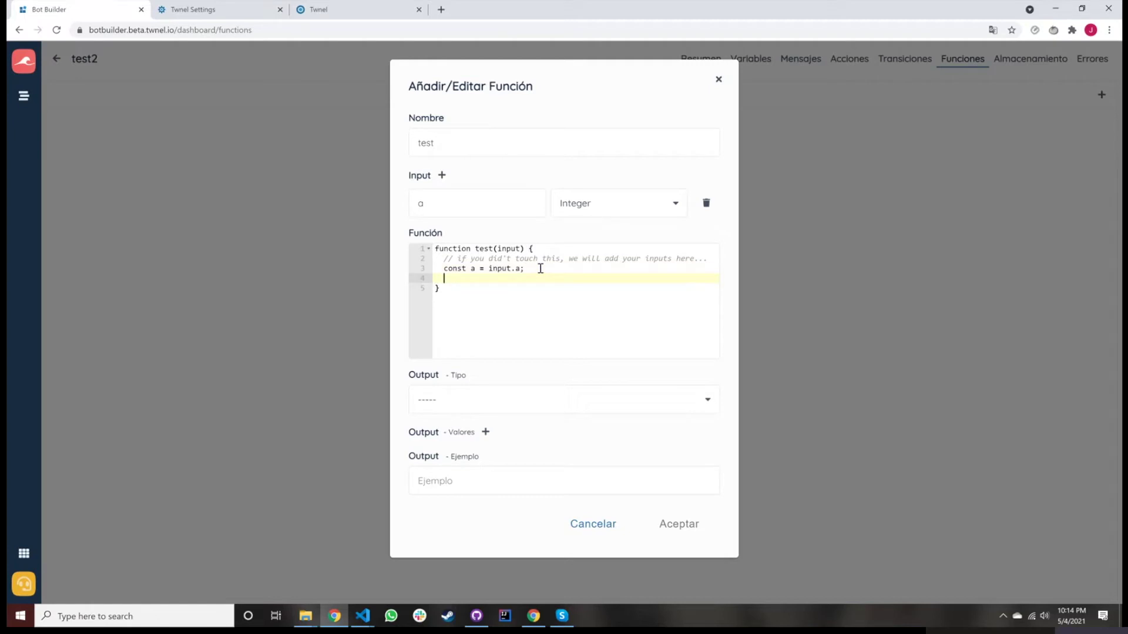
{"action": "type", "text": "return a;"}
- Set the function's output type to String, add the output value a, and save the function
{"action": "left_click", "coordinate": [457, 398]}
{"action": "left_click", "coordinate": [458, 440]}
{"action": "left_click", "coordinate": [485, 432]}
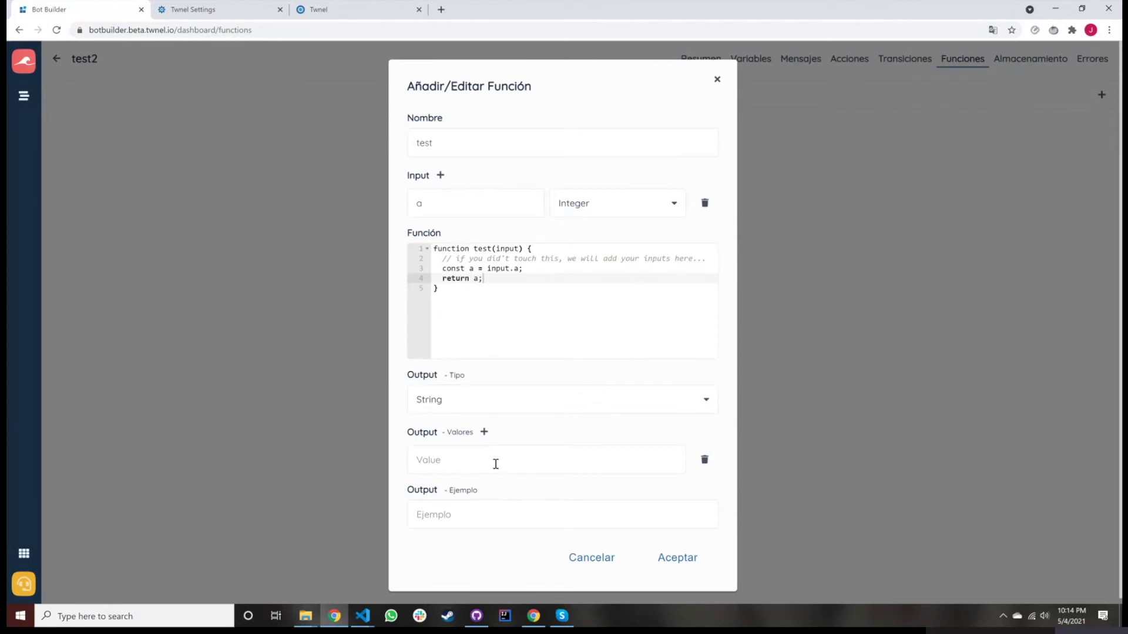
{"action": "type", "text": "a"}
{"action": "left_click", "coordinate": [676, 557]}
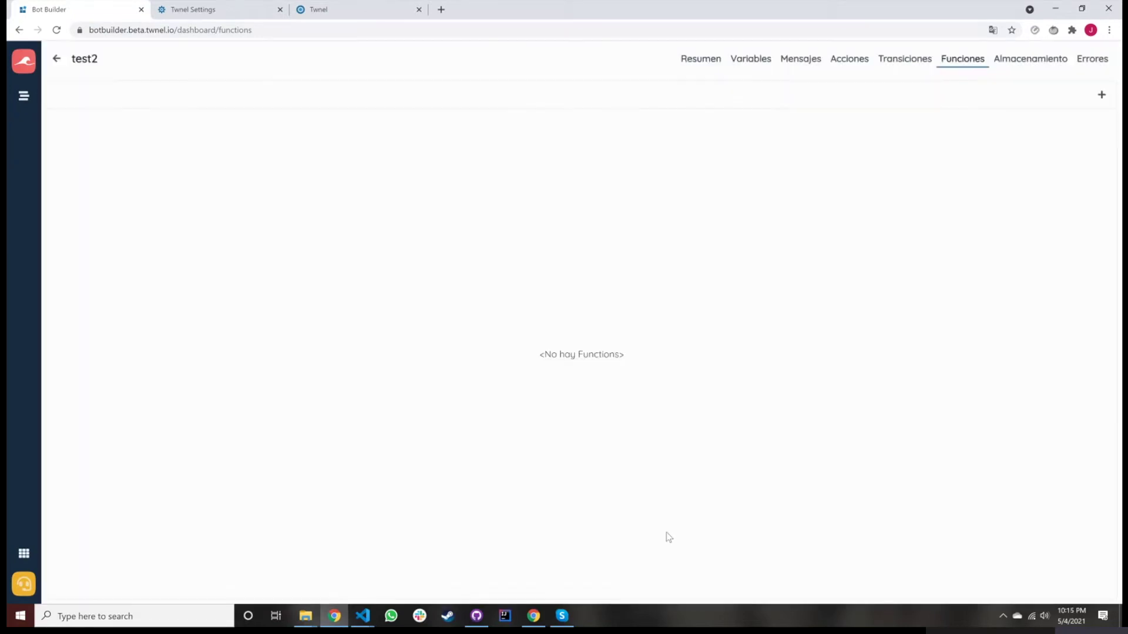
- Review the Twnel storage configuration in Almacenamiento and the Errores section, and go back to the bot's Resumen
{"action": "left_click", "coordinate": [1031, 58]}
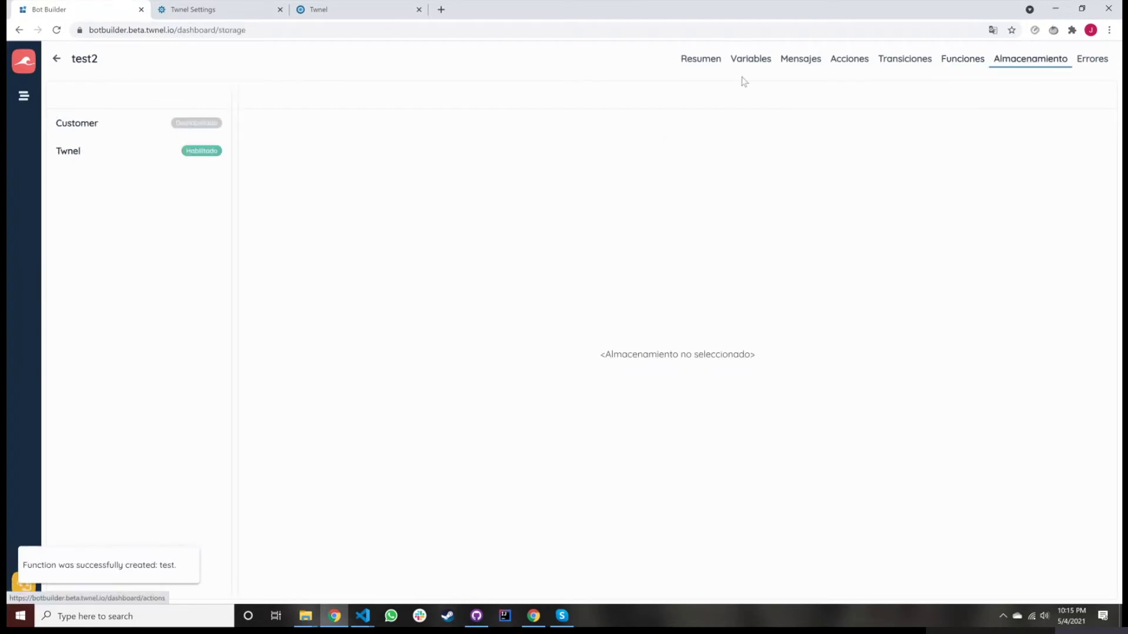
{"action": "left_click", "coordinate": [107, 154]}
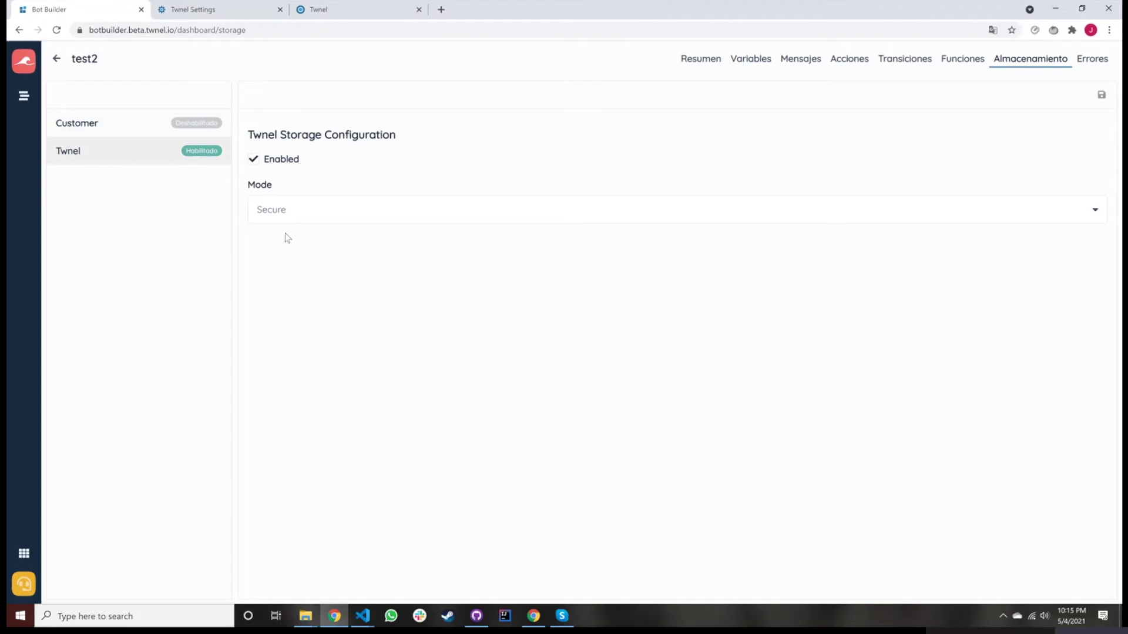
{"action": "left_click", "coordinate": [1093, 57]}
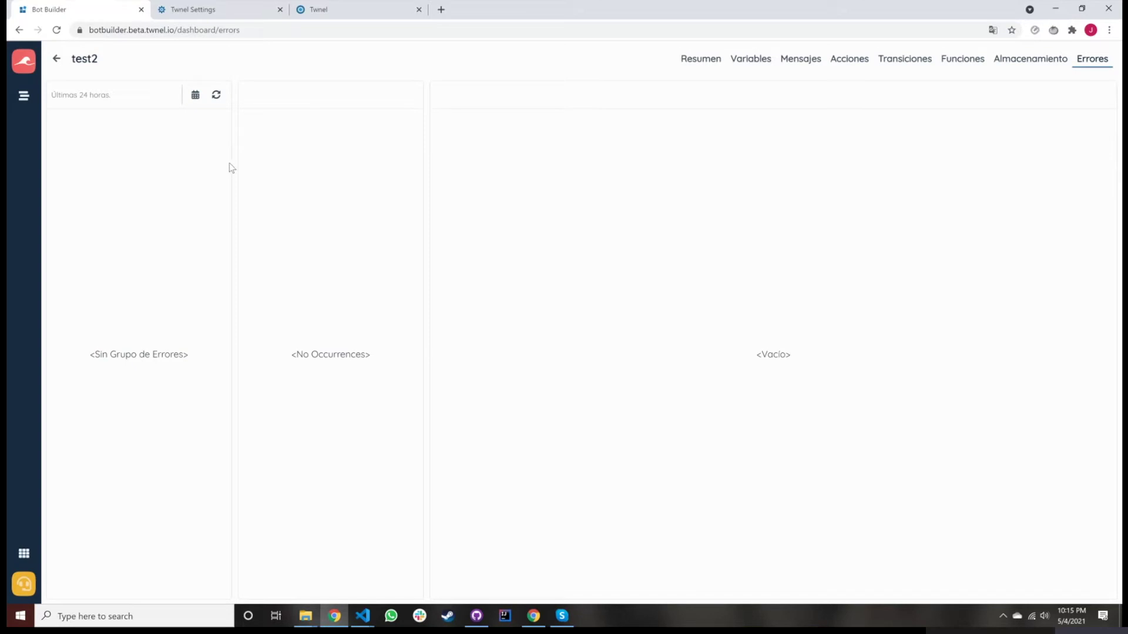
{"action": "left_click", "coordinate": [55, 61]}
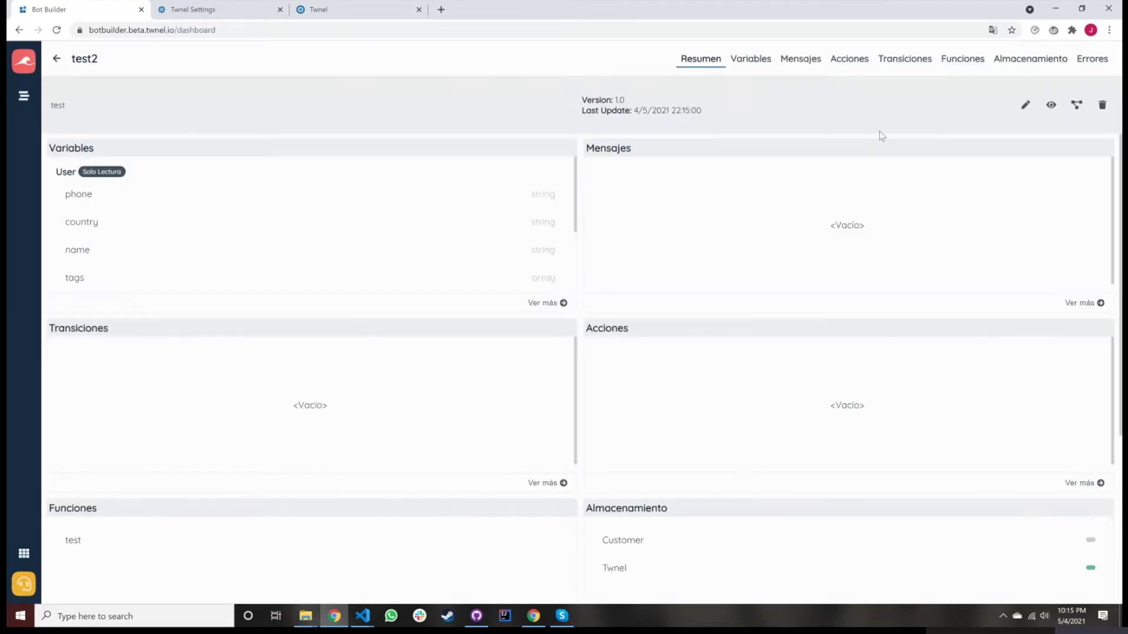
- Open the visual builder for test2 and place a Send Message node on the empty canvas
{"action": "left_click", "coordinate": [1077, 107]}
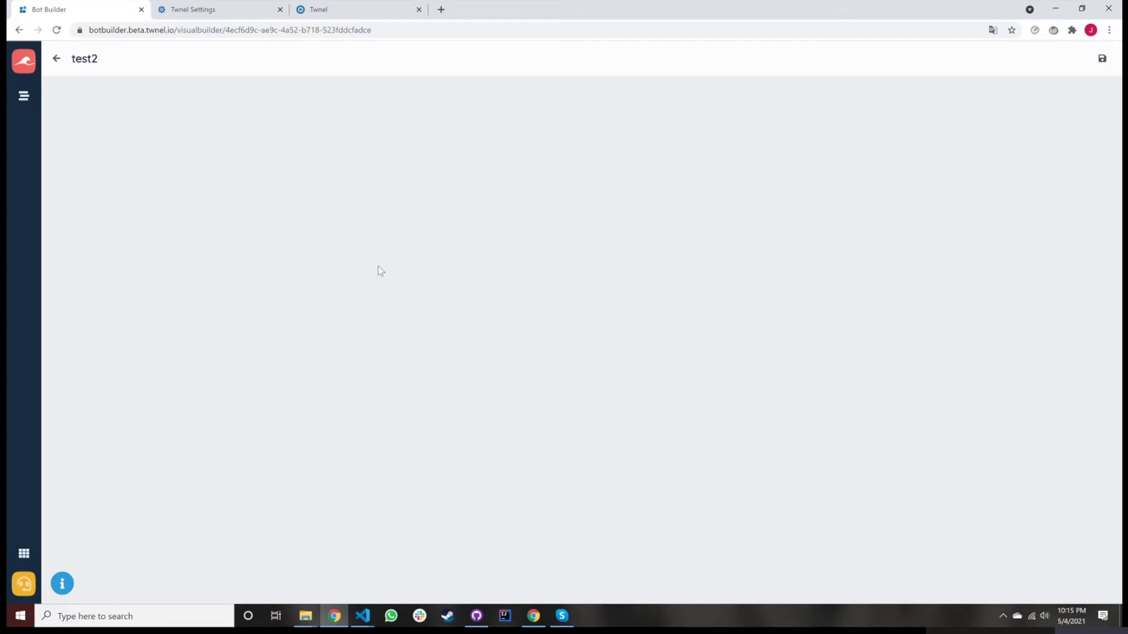
{"action": "right_click", "coordinate": [437, 236]}
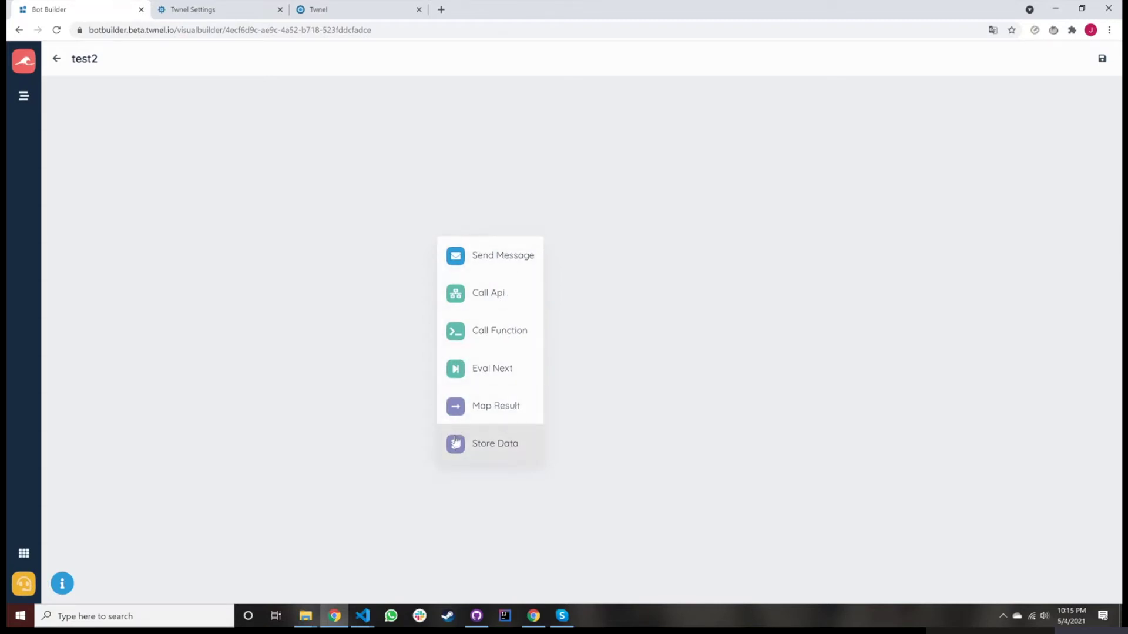
{"action": "left_click", "coordinate": [487, 260]}
{"action": "left_click_drag", "start_coordinate": [604, 485], "coordinate": [366, 321]}
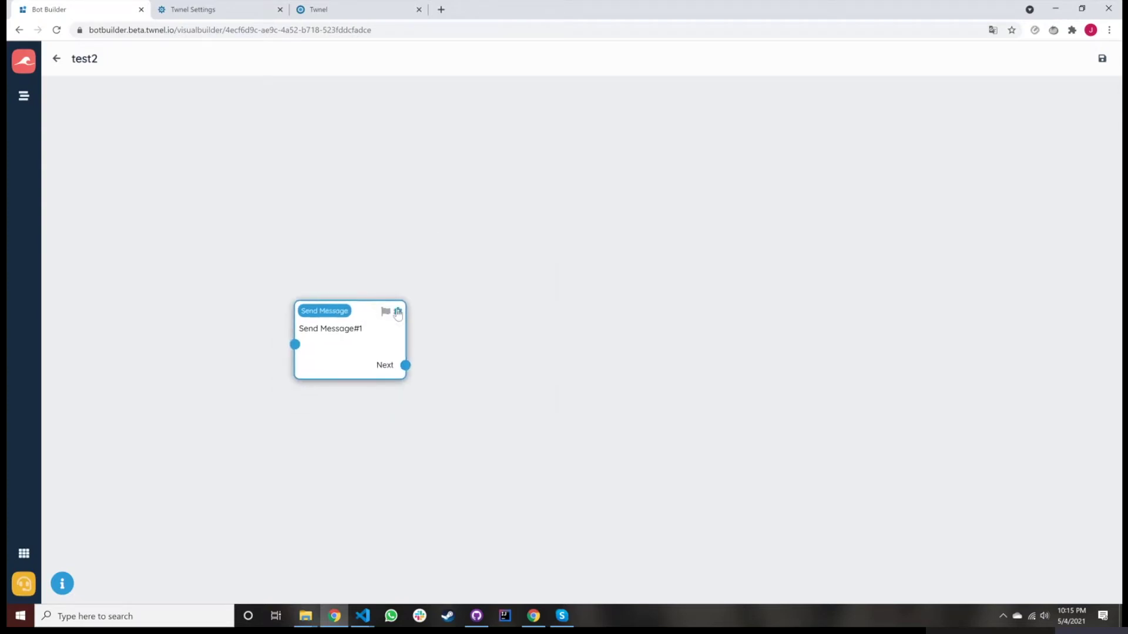
- Set the Send Message node's input type to Teléfono without a placeholder and assign its result to the variable test
{"action": "left_click", "coordinate": [397, 312]}
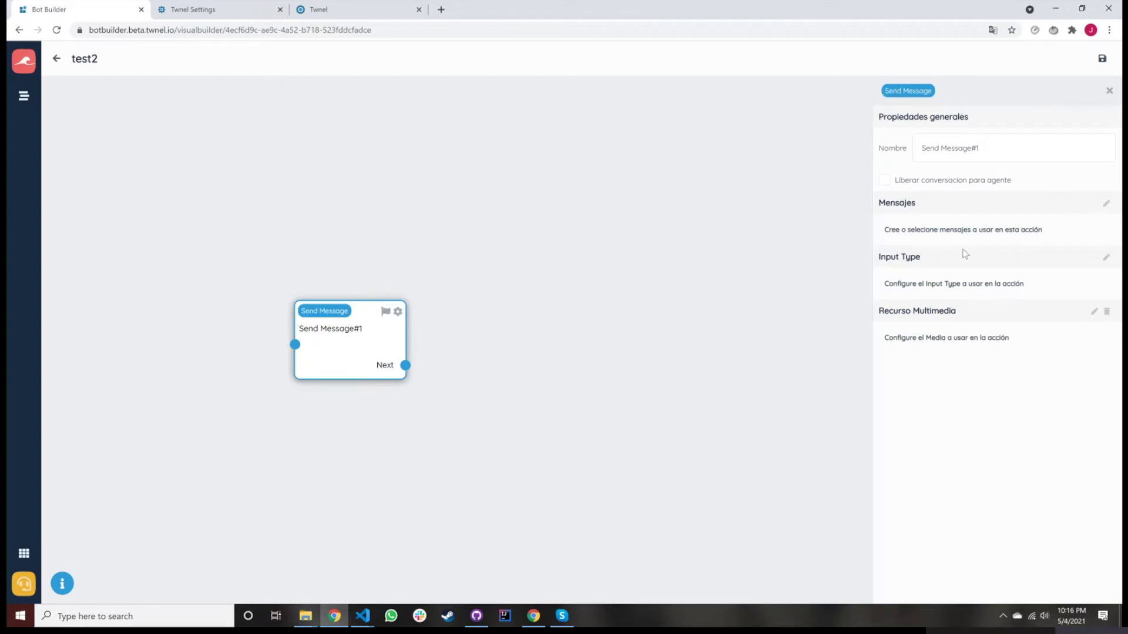
{"action": "left_click", "coordinate": [1108, 258]}
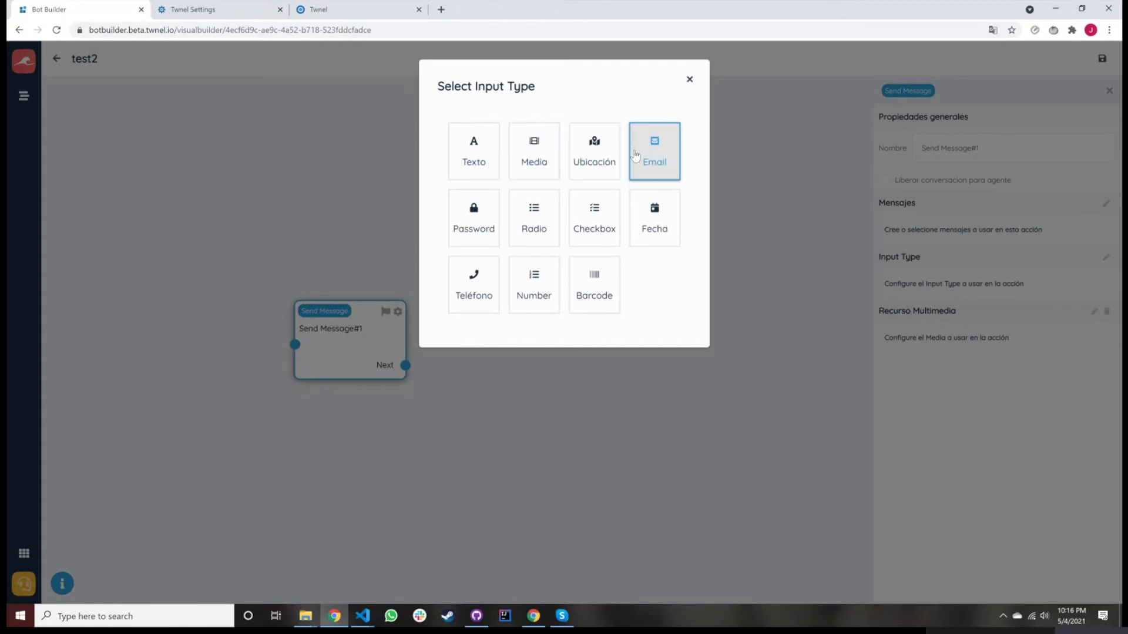
{"action": "left_click", "coordinate": [469, 268]}
{"action": "left_click", "coordinate": [509, 130]}
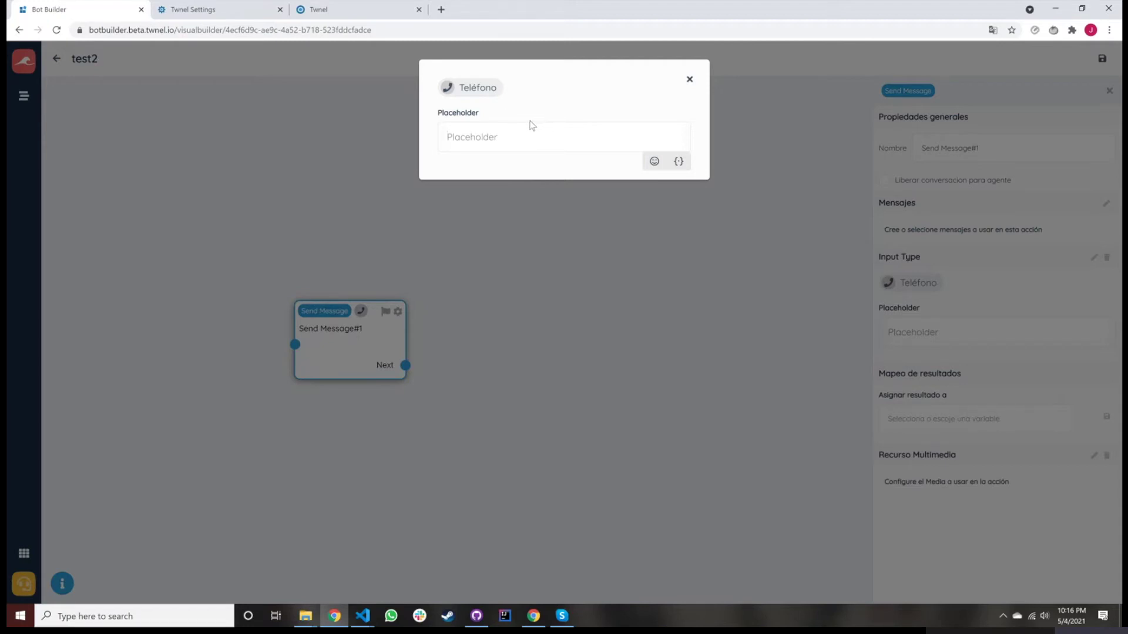
{"action": "left_click", "coordinate": [689, 81]}
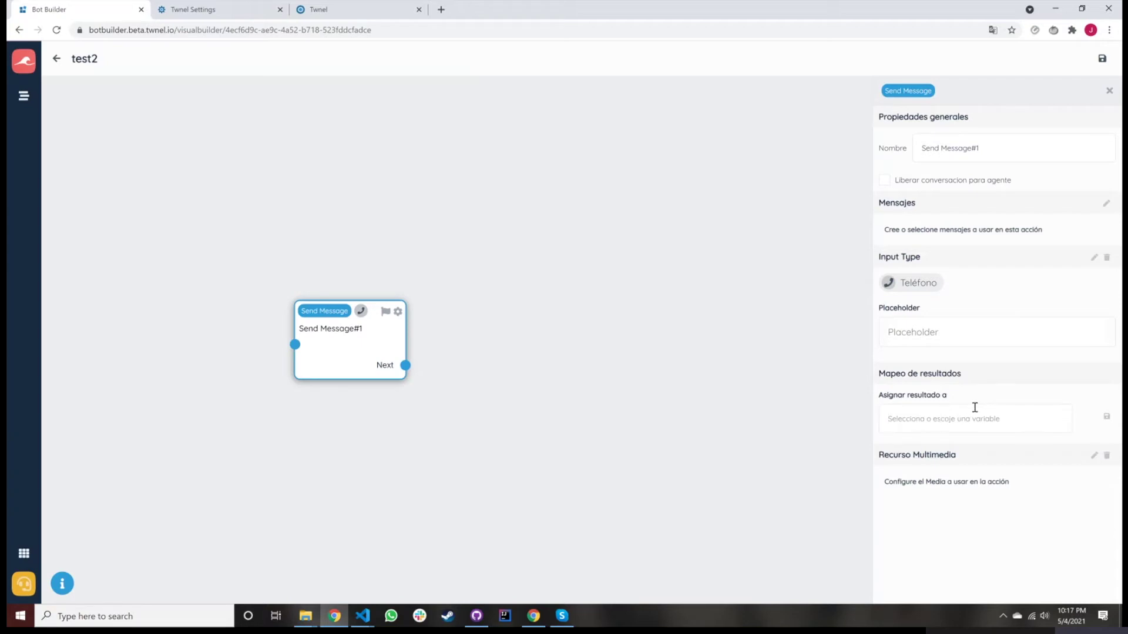
{"action": "type", "text": "test"}
{"action": "left_click", "coordinate": [1107, 416]}
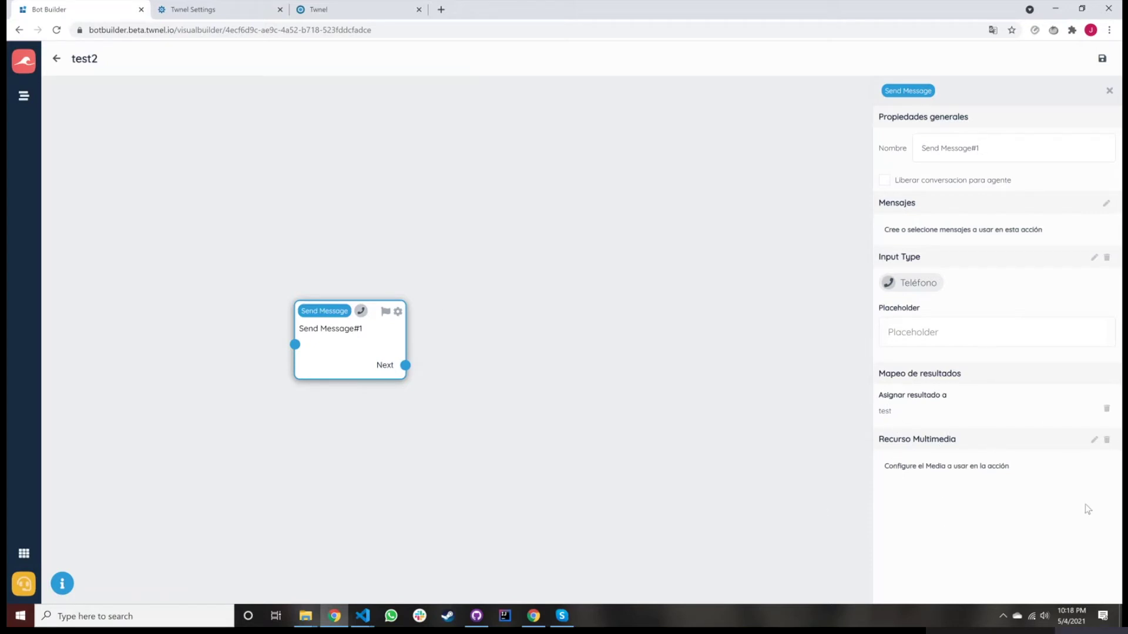
- Inspect the media file form of the Send Message node with its media types, and cancel it
{"action": "left_click", "coordinate": [1092, 443]}
{"action": "left_click", "coordinate": [373, 154]}
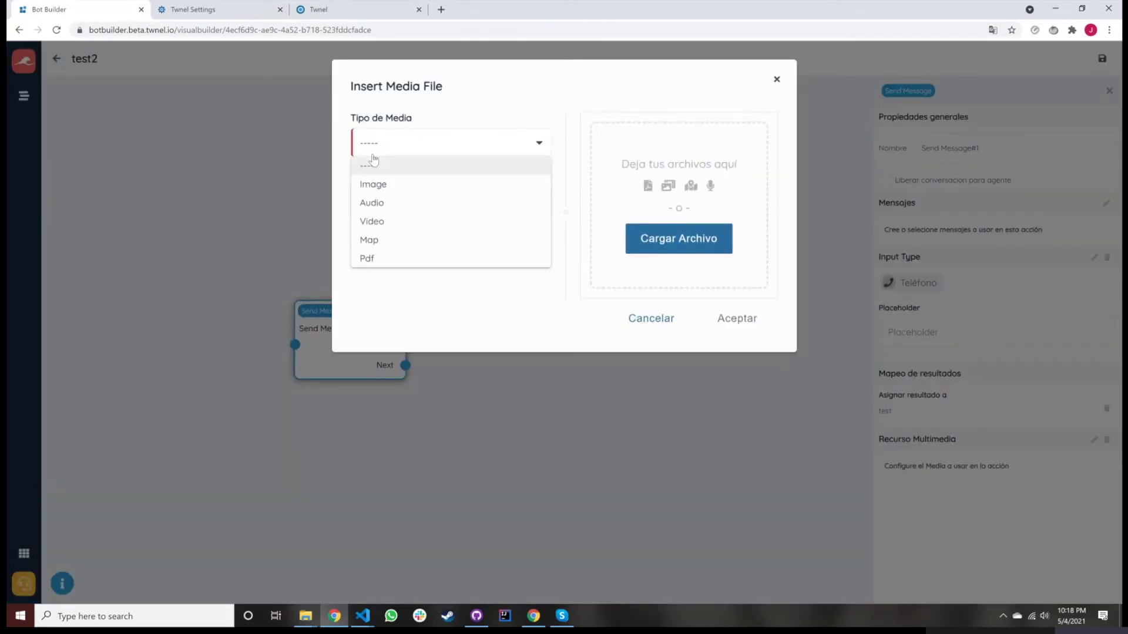
{"action": "left_click", "coordinate": [389, 278]}
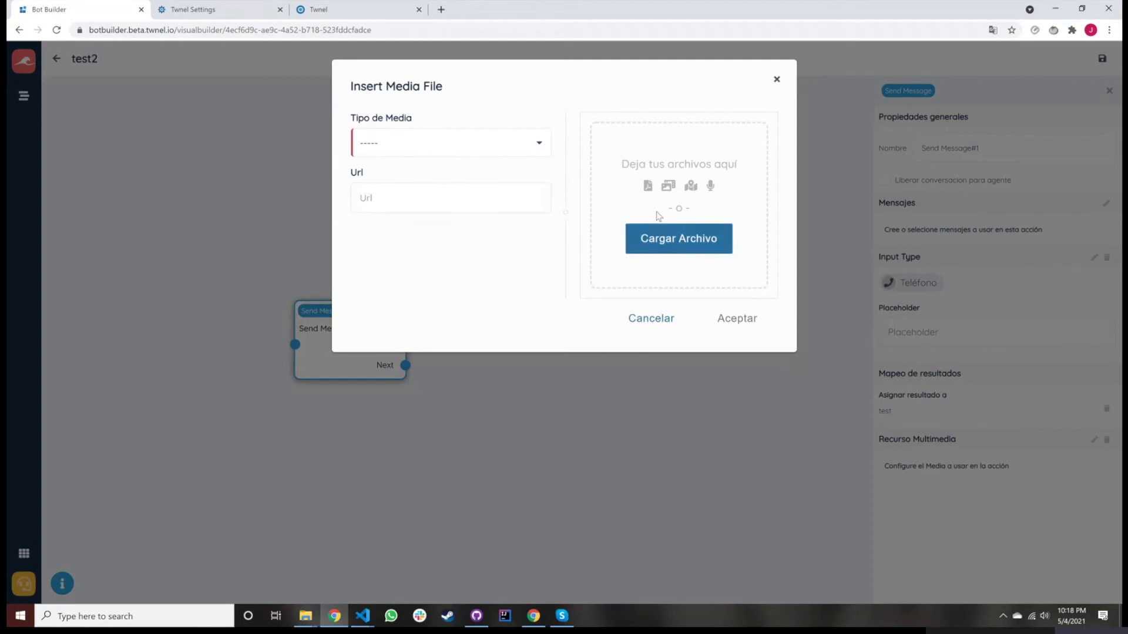
{"action": "left_click", "coordinate": [663, 331]}
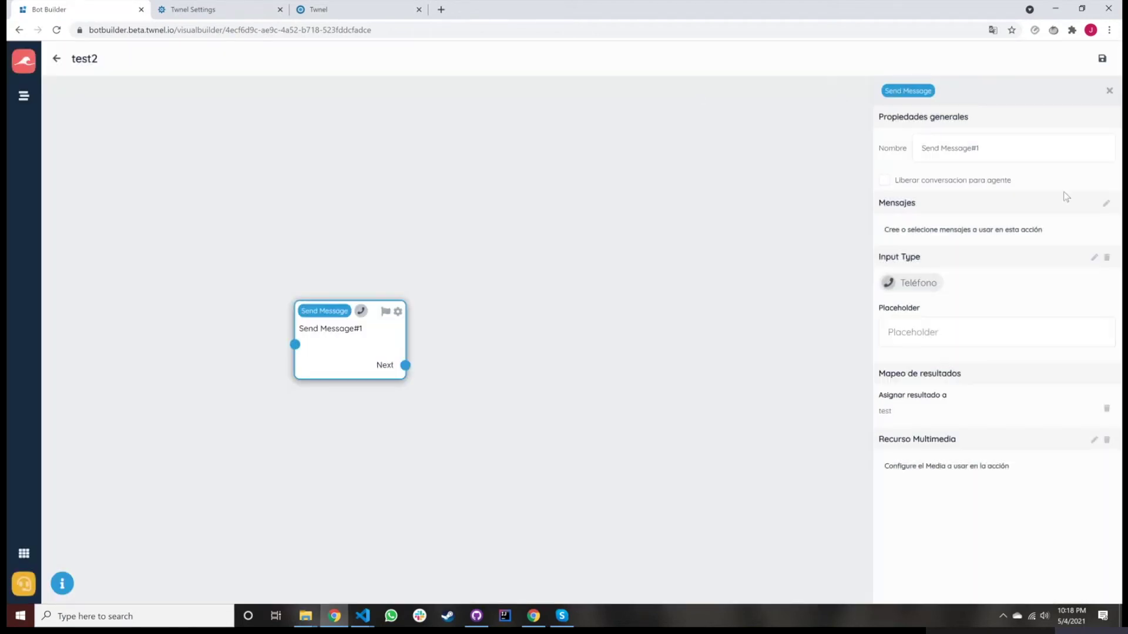
- Add the new message "hola este es mi primer mensaje" to the Send Message node
{"action": "left_click", "coordinate": [1107, 205]}
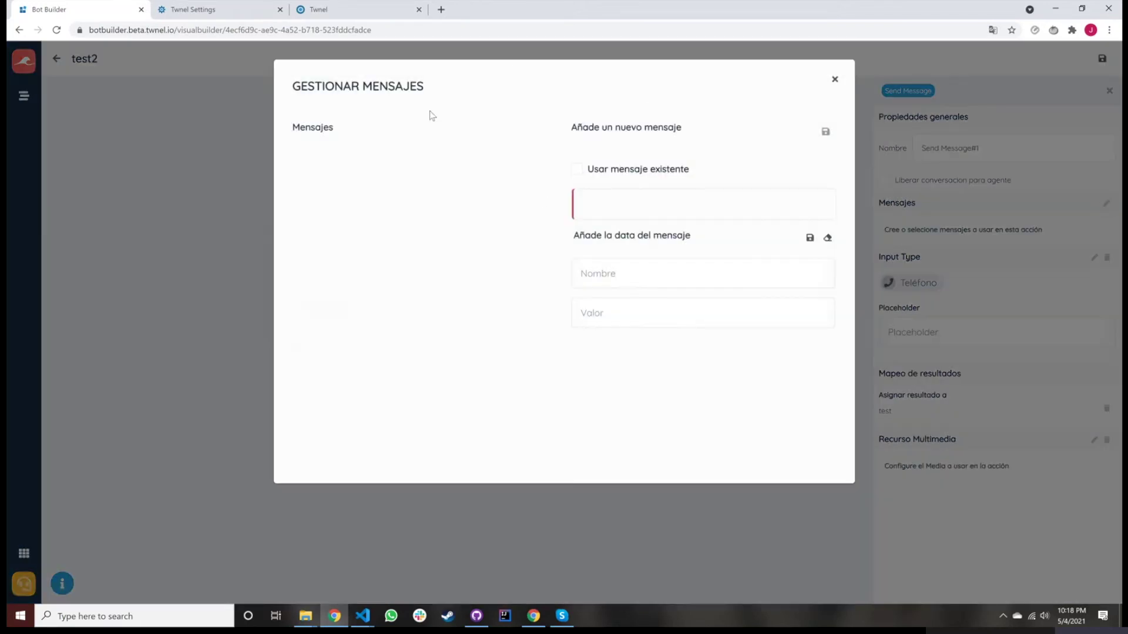
{"action": "left_click", "coordinate": [692, 204]}
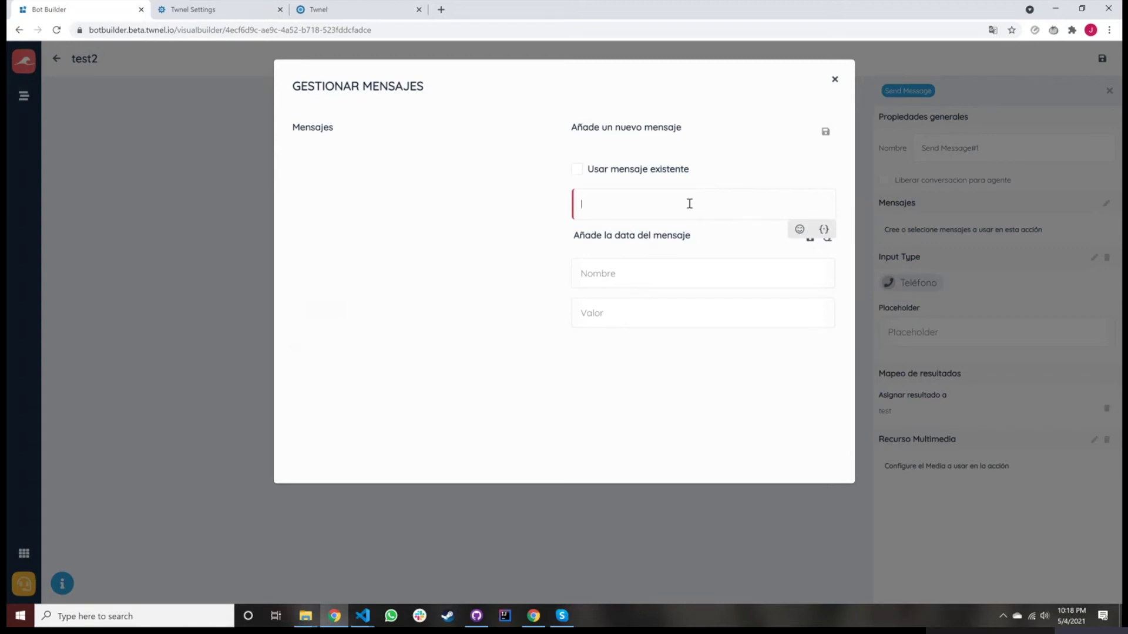
{"action": "type", "text": "hola este es mi primer"}
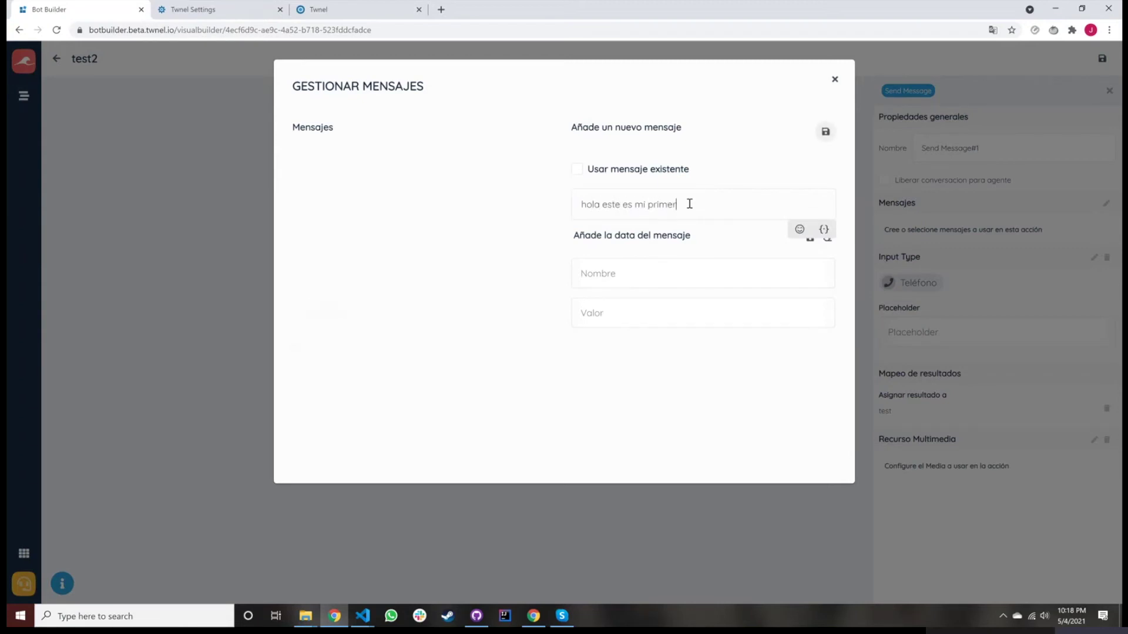
{"action": "type", "text": " mensaje"}
{"action": "left_click", "coordinate": [825, 132]}
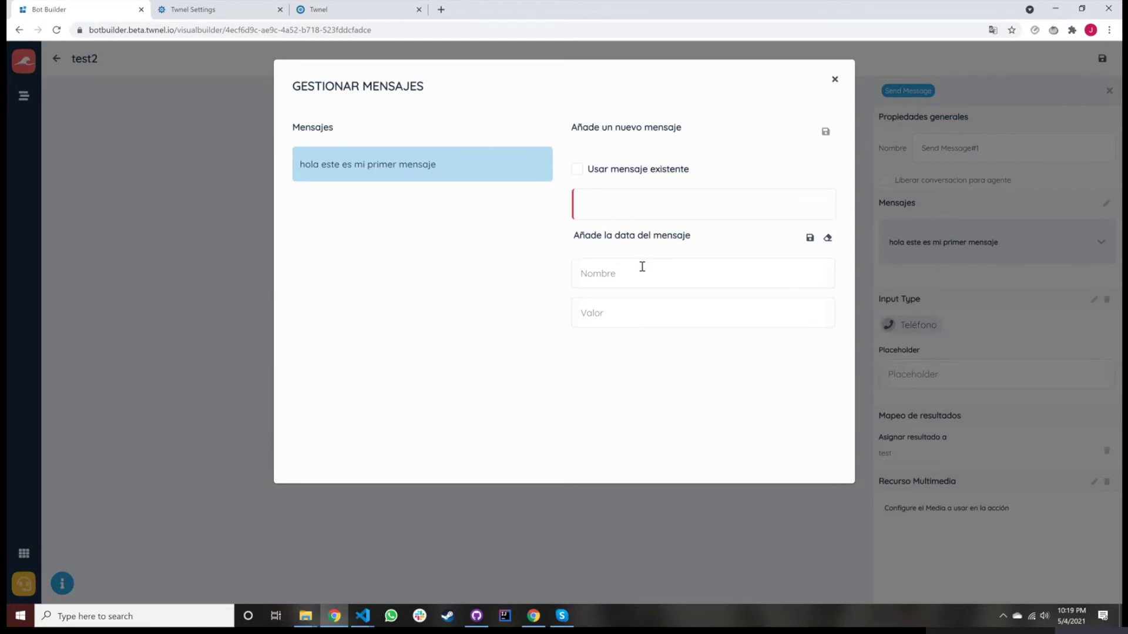
- Try inserting the User variable name as the message data's Valor, and close the message manager without saving the data
{"action": "left_click", "coordinate": [599, 267]}
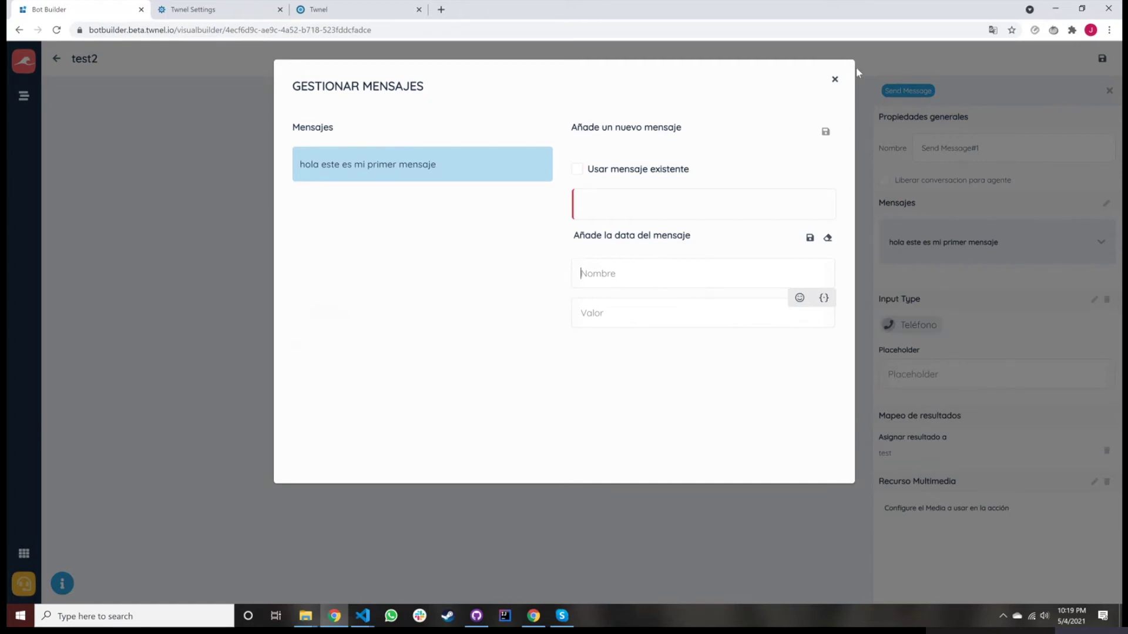
{"action": "left_click", "coordinate": [627, 305]}
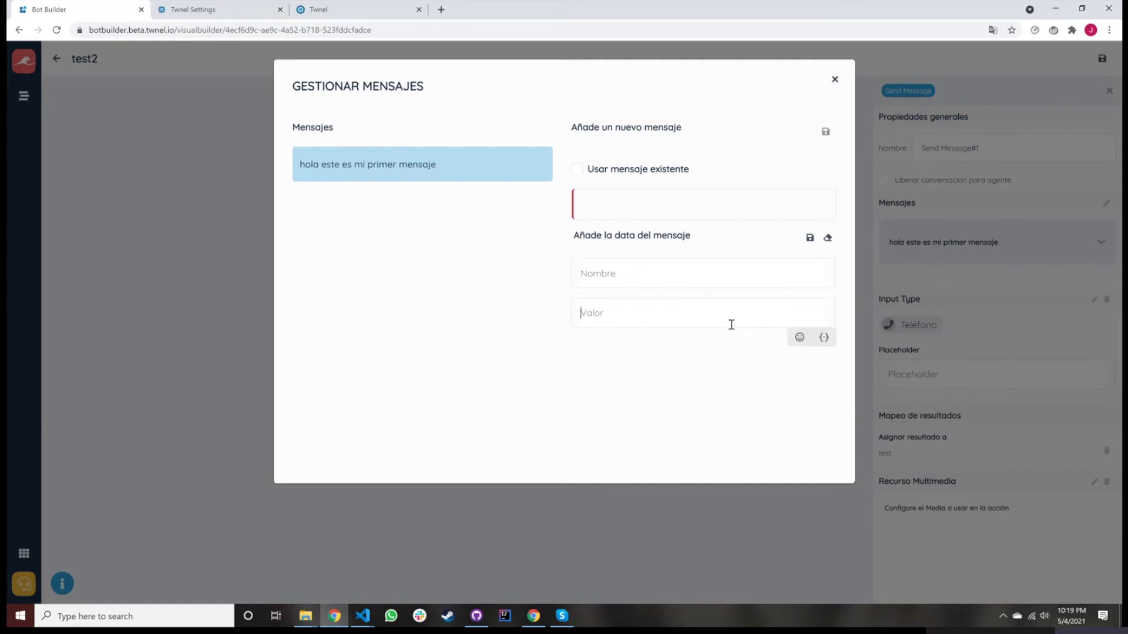
{"action": "left_click", "coordinate": [822, 340]}
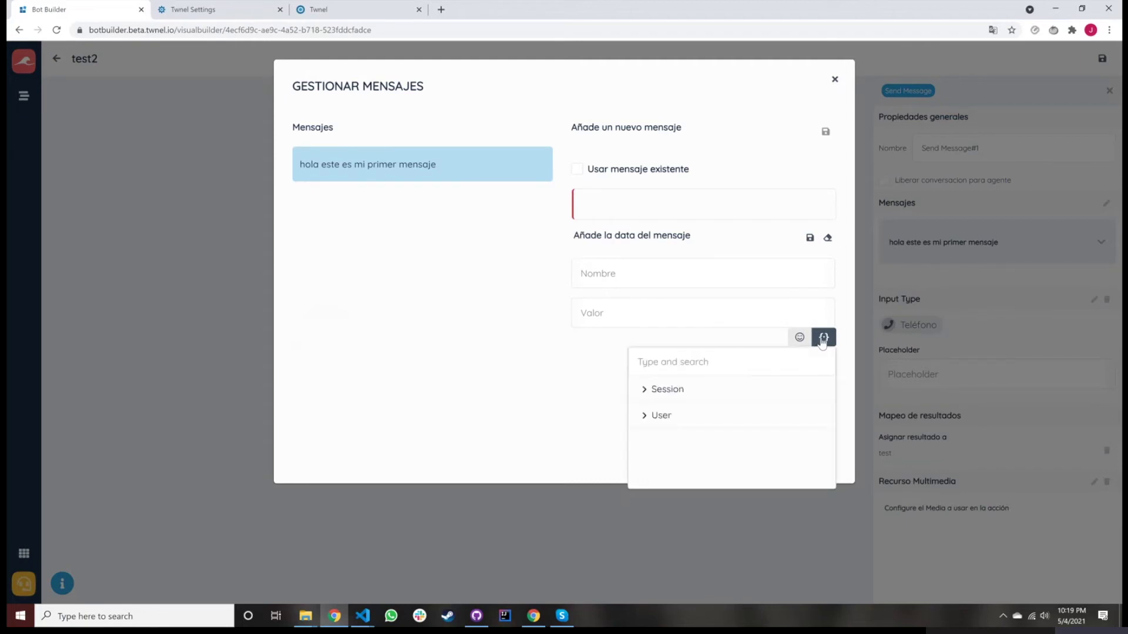
{"action": "left_click", "coordinate": [645, 417]}
{"action": "scroll", "coordinate": [728, 435], "scroll_direction": "down", "scroll_amount": 1}
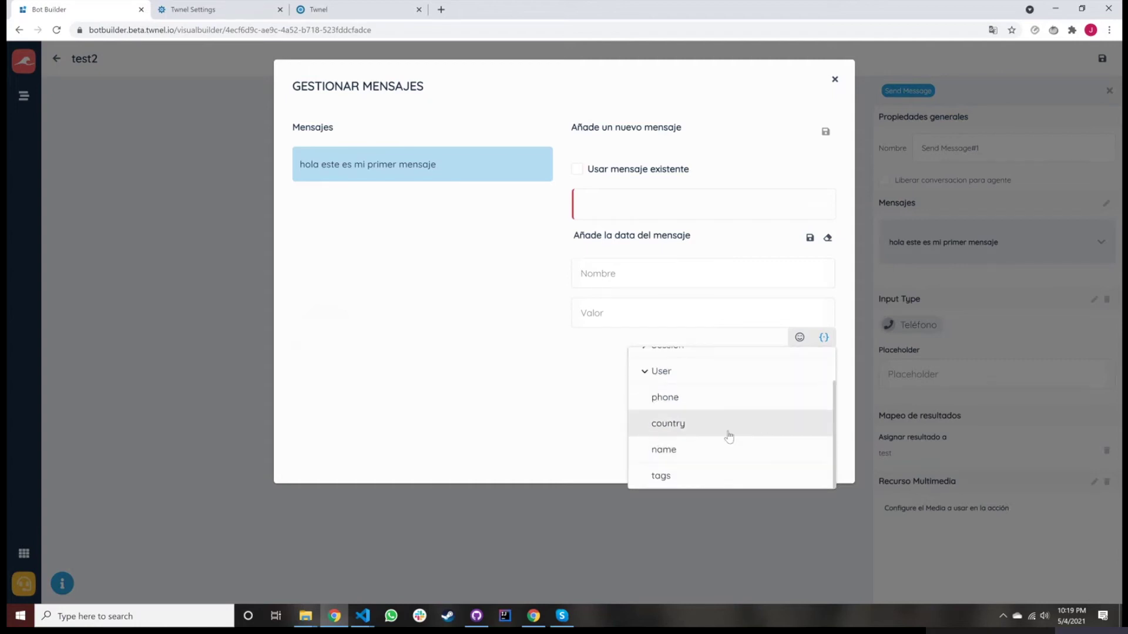
{"action": "left_click", "coordinate": [676, 448]}
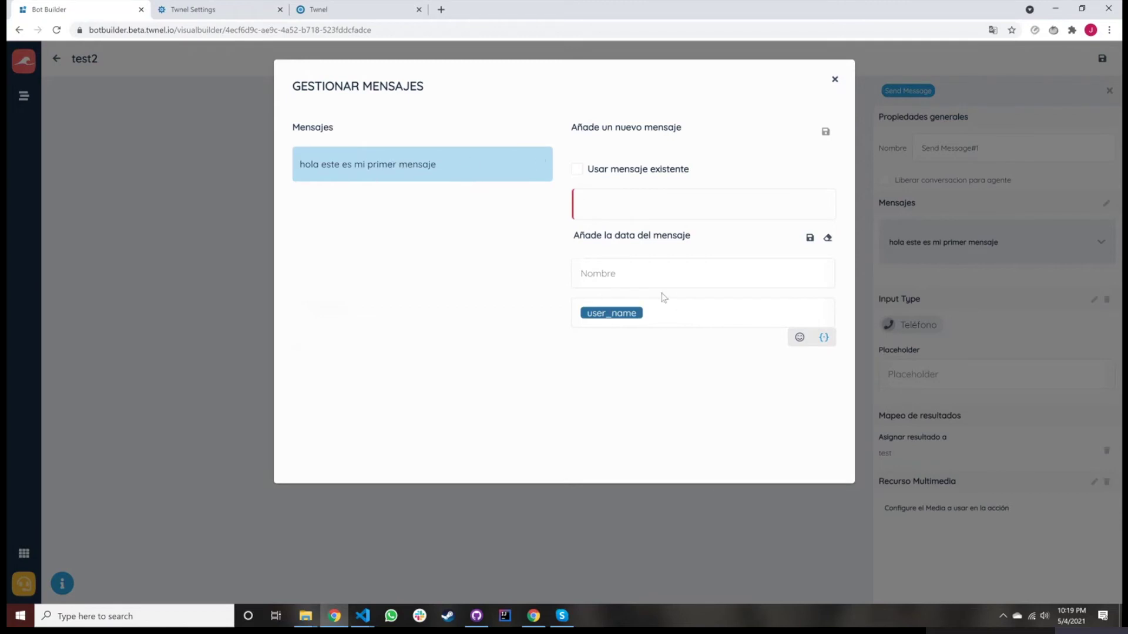
{"action": "left_click", "coordinate": [607, 275]}
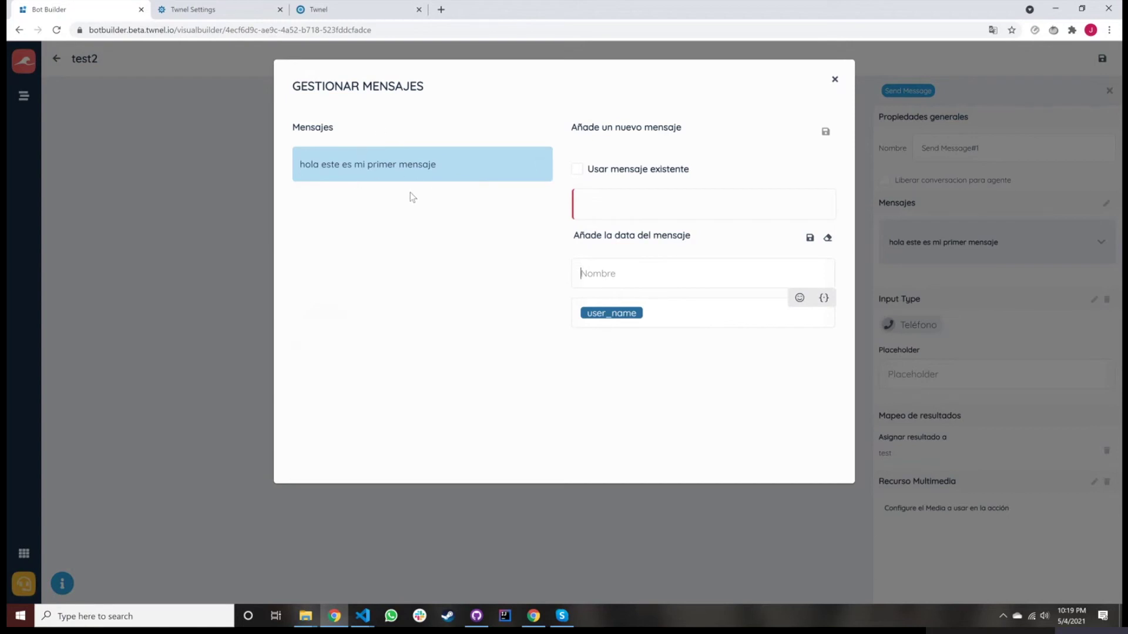
{"action": "key", "text": "Escape"}
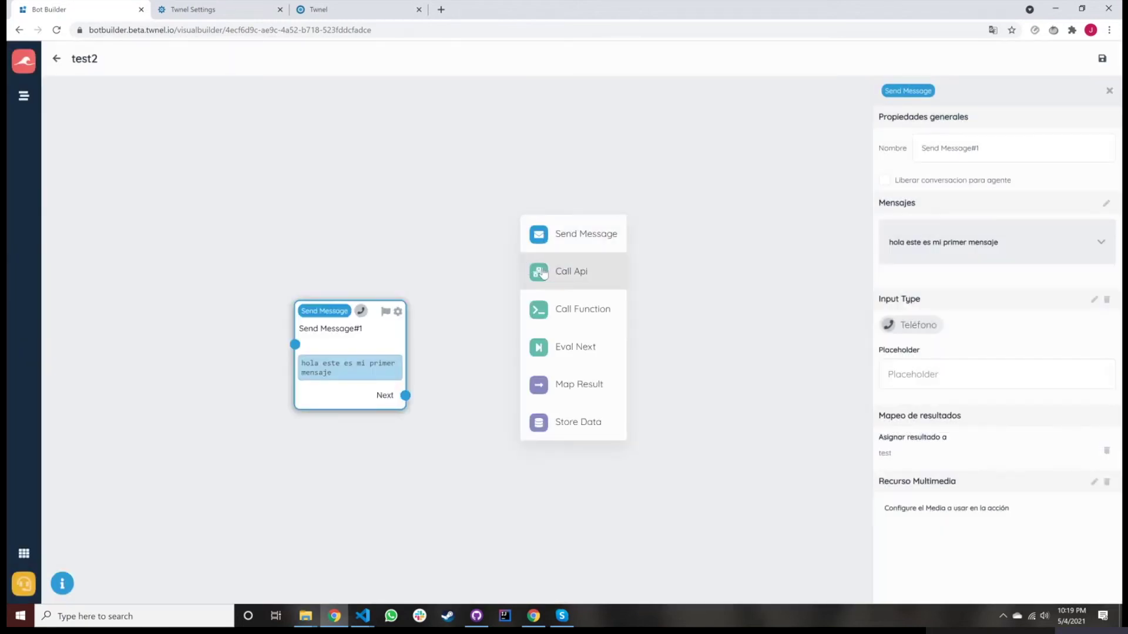
- Add a Call Api node above and beside the Send Message node and open its settings
{"action": "left_click", "coordinate": [542, 273]}
{"action": "left_click", "coordinate": [627, 237]}
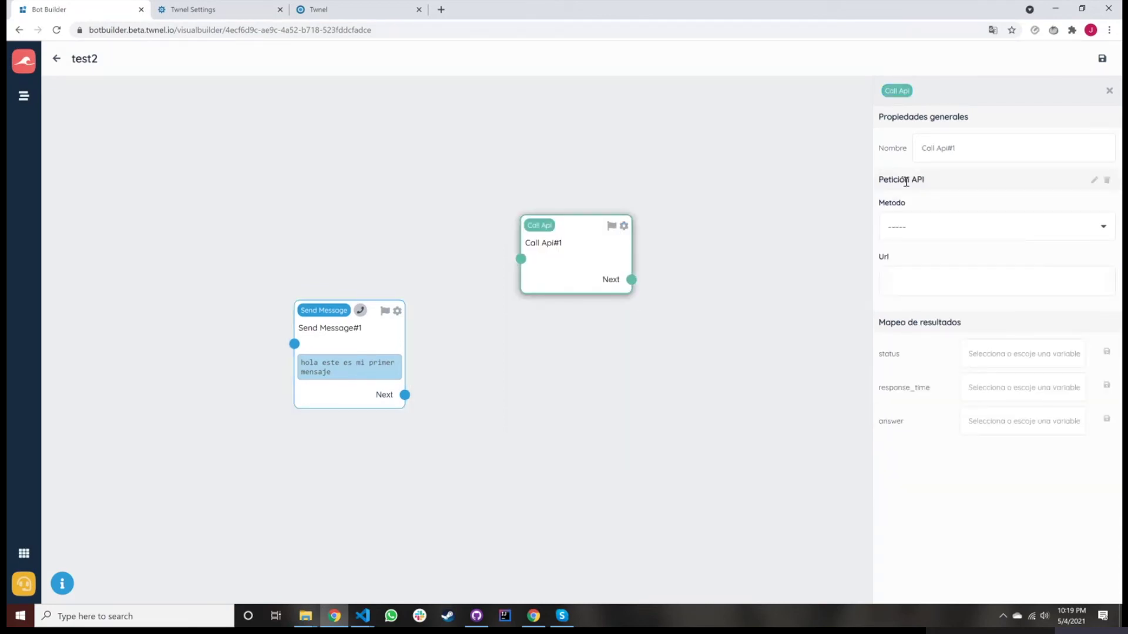
- Examine the Call Api node's request form, including its methods, URL, params, headers, body and response settings, and close it without changes
{"action": "left_click", "coordinate": [1095, 182]}
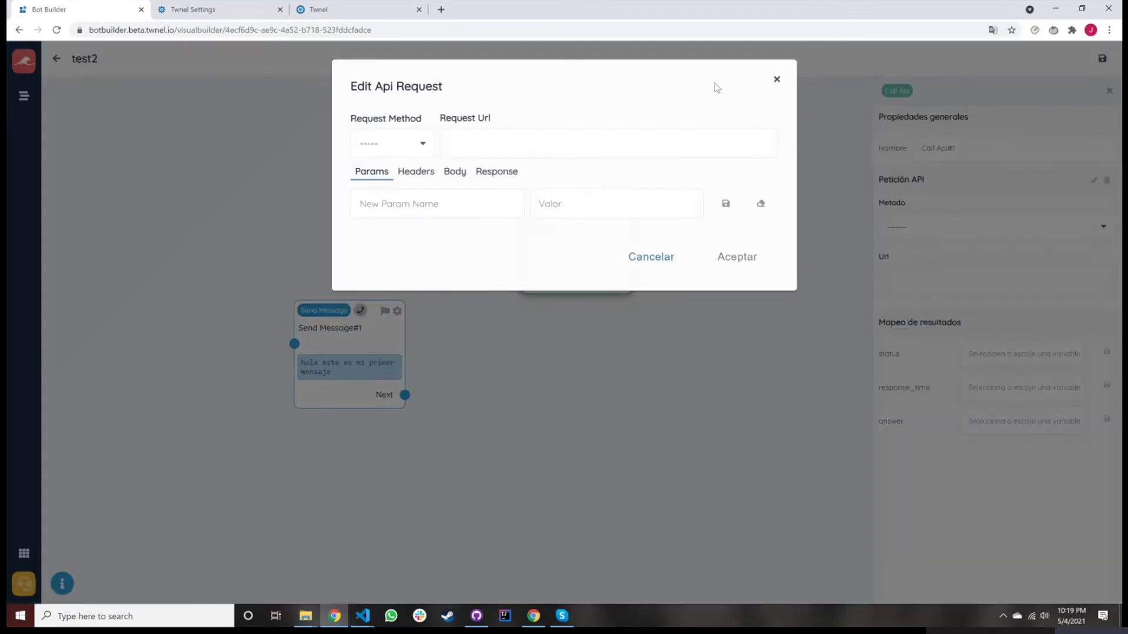
{"action": "left_click", "coordinate": [411, 147]}
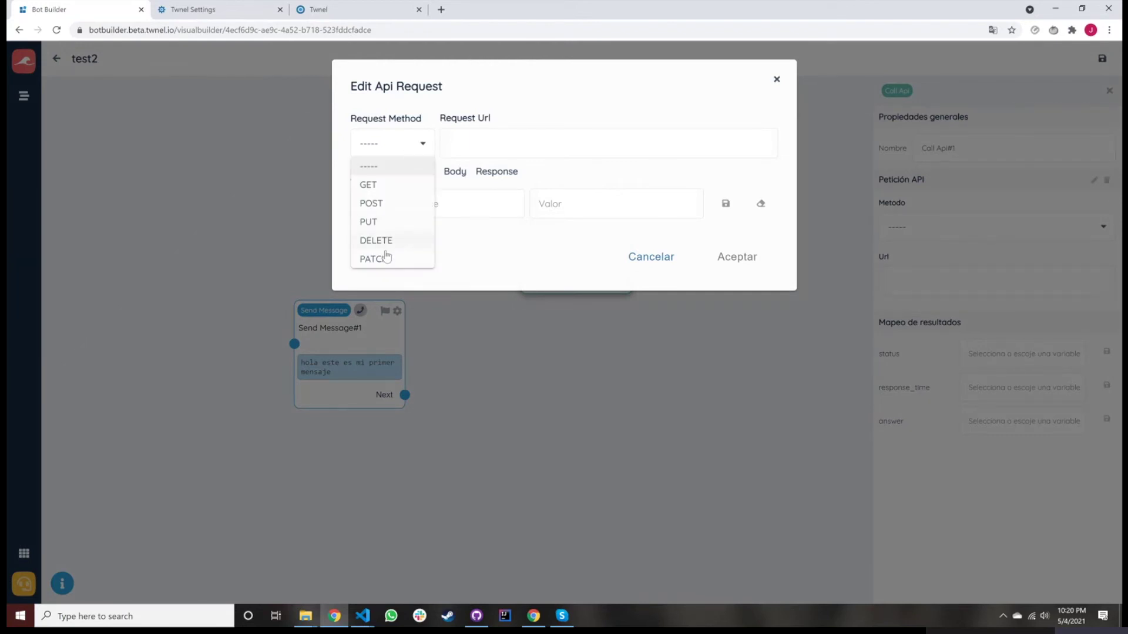
{"action": "left_click", "coordinate": [537, 191]}
{"action": "left_click", "coordinate": [503, 135]}
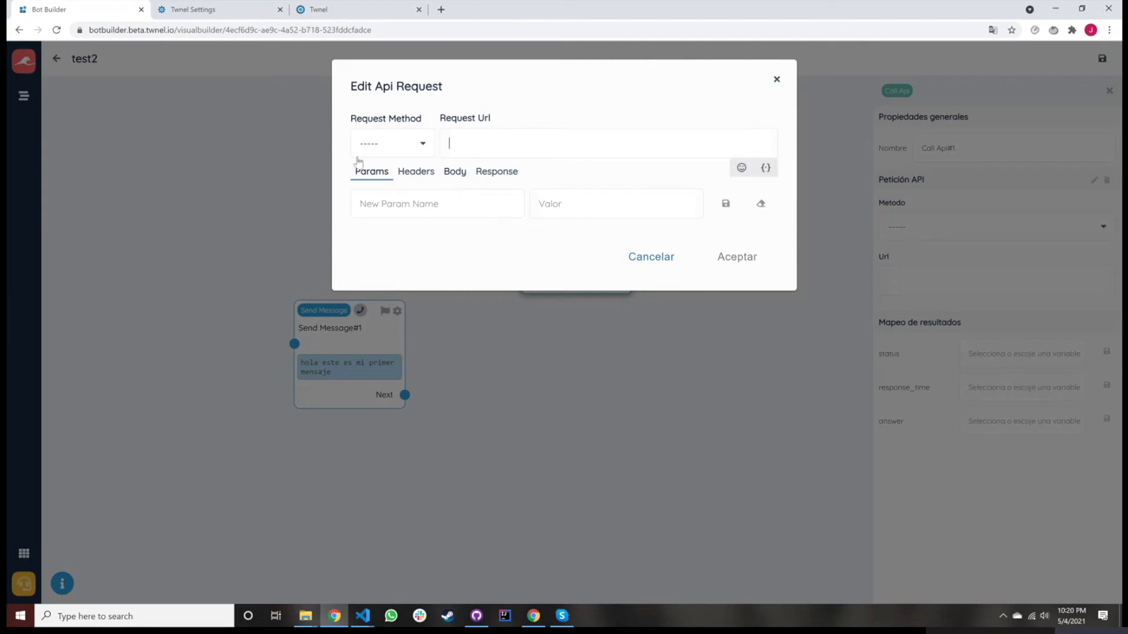
{"action": "left_click", "coordinate": [417, 177]}
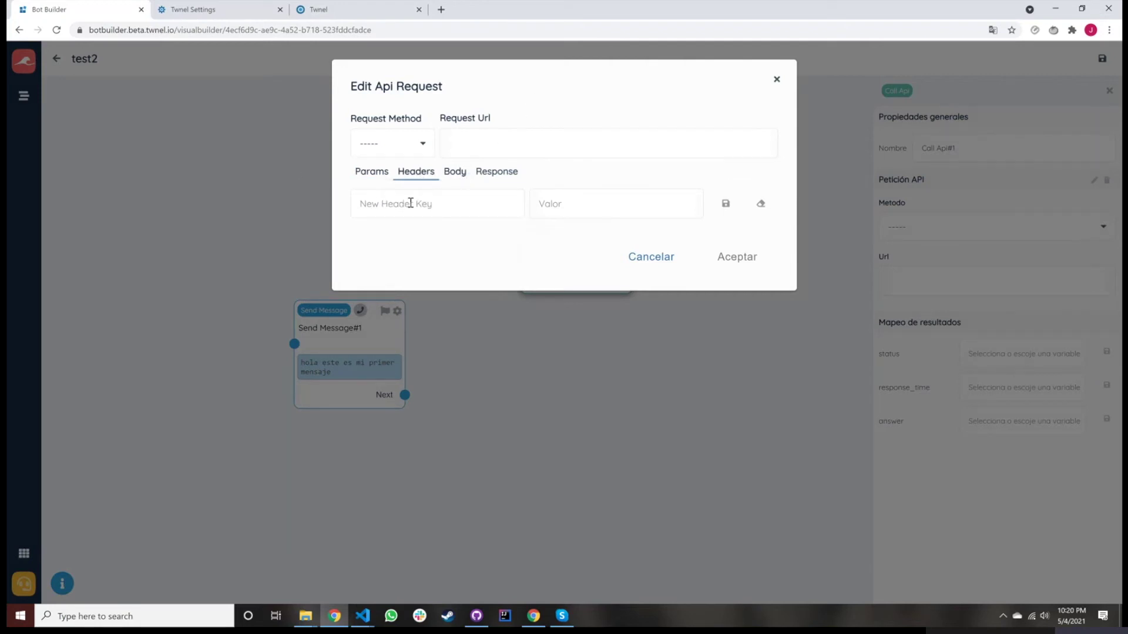
{"action": "left_click", "coordinate": [455, 175]}
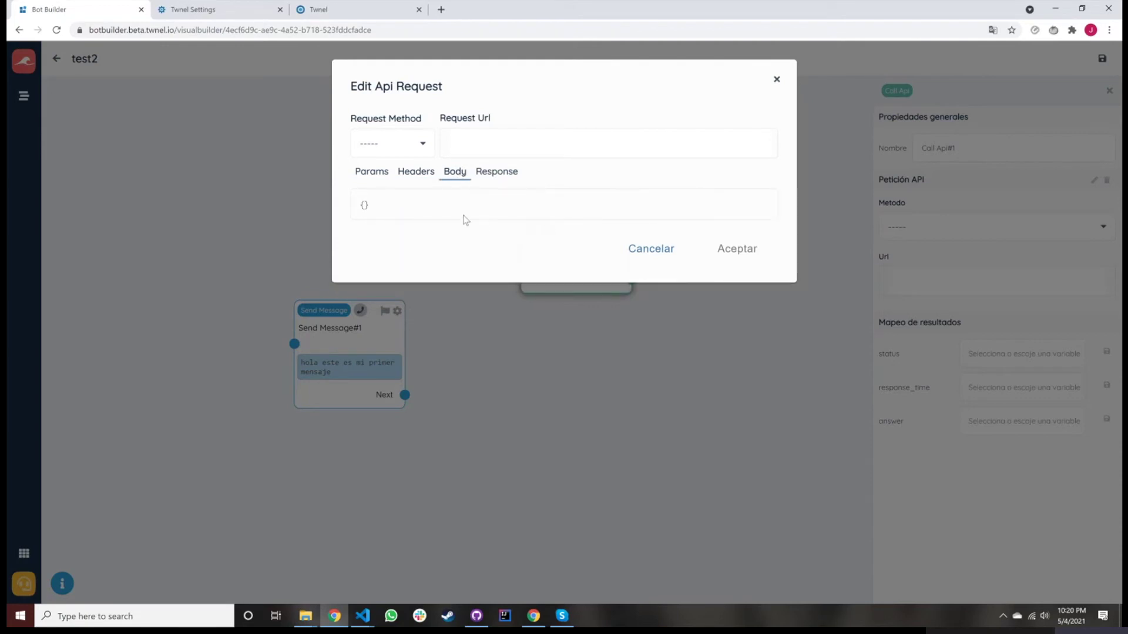
{"action": "left_click", "coordinate": [363, 204]}
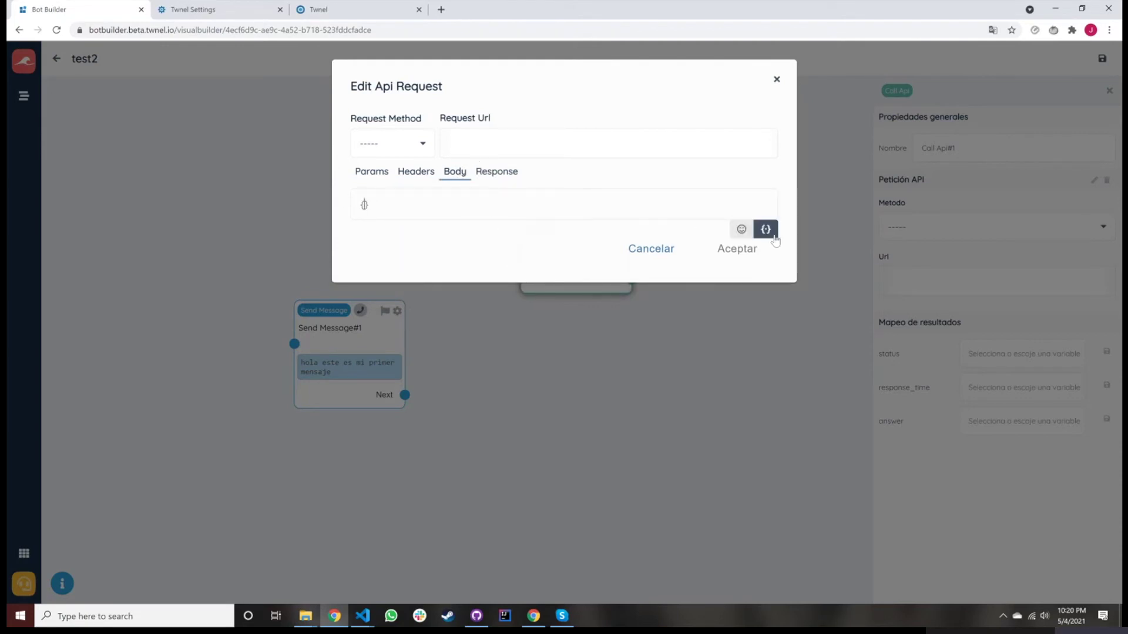
{"action": "left_click", "coordinate": [416, 171]}
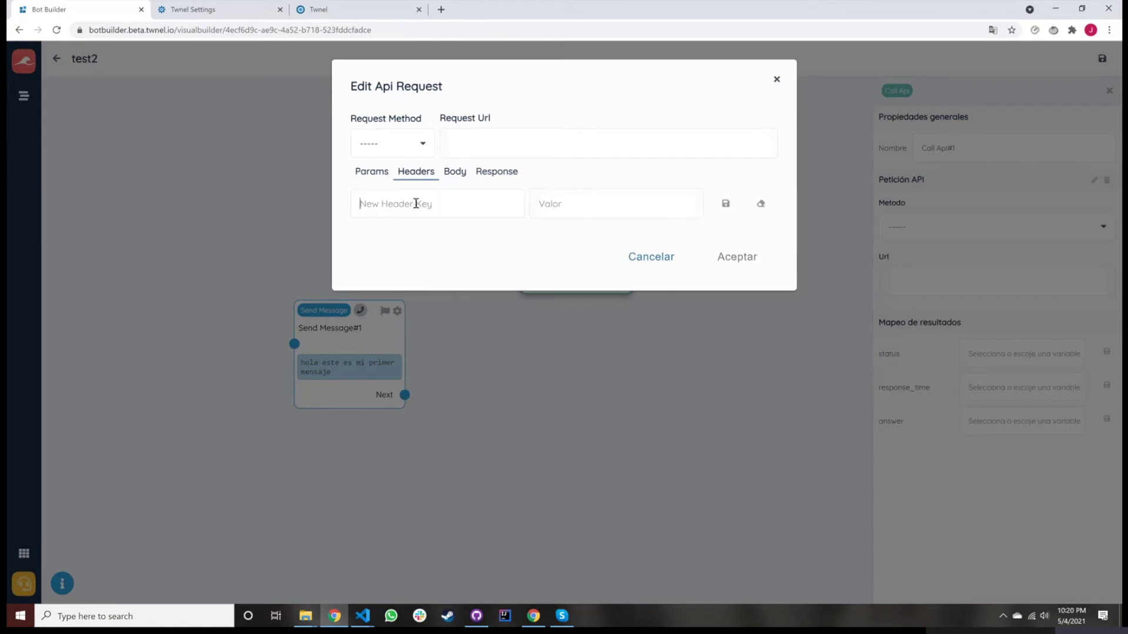
{"action": "left_click", "coordinate": [555, 203]}
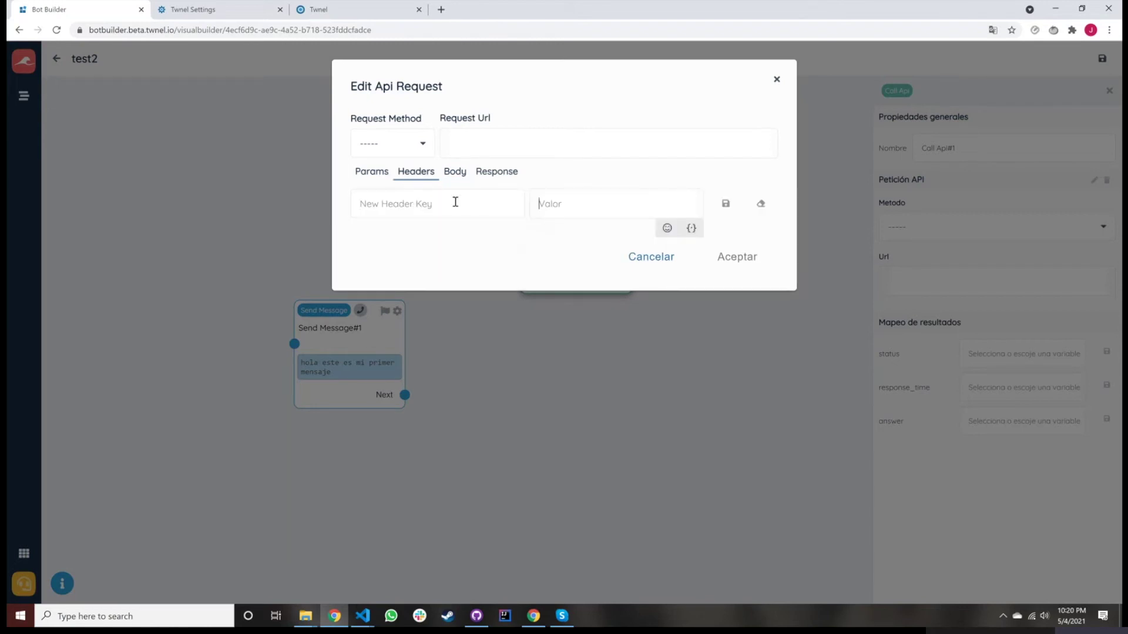
{"action": "left_click", "coordinate": [497, 173]}
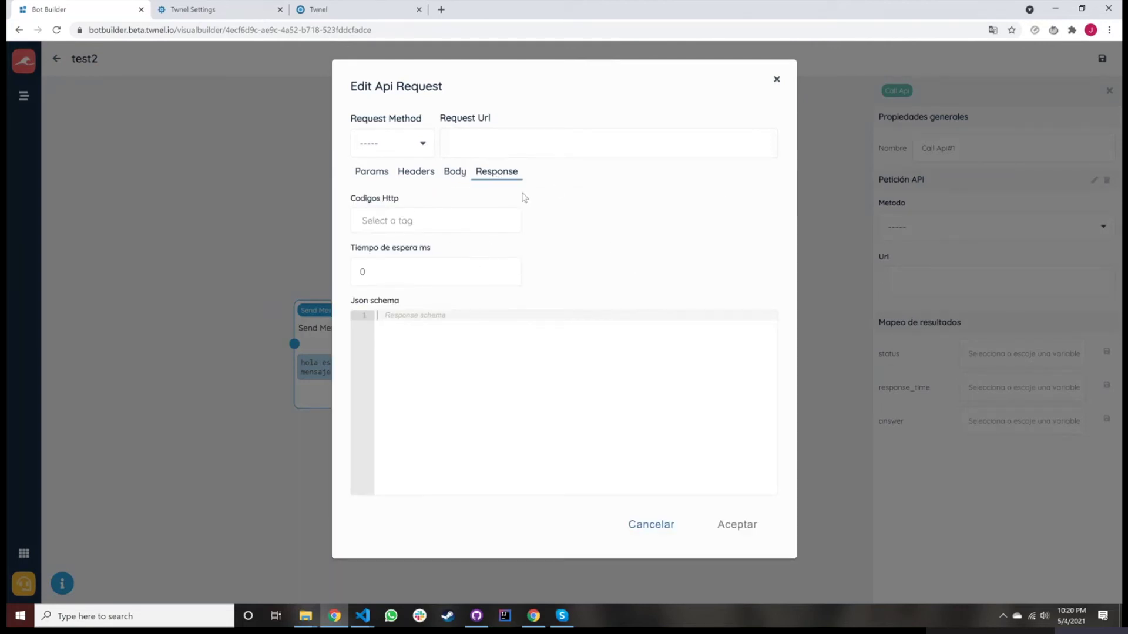
{"action": "left_click", "coordinate": [450, 344]}
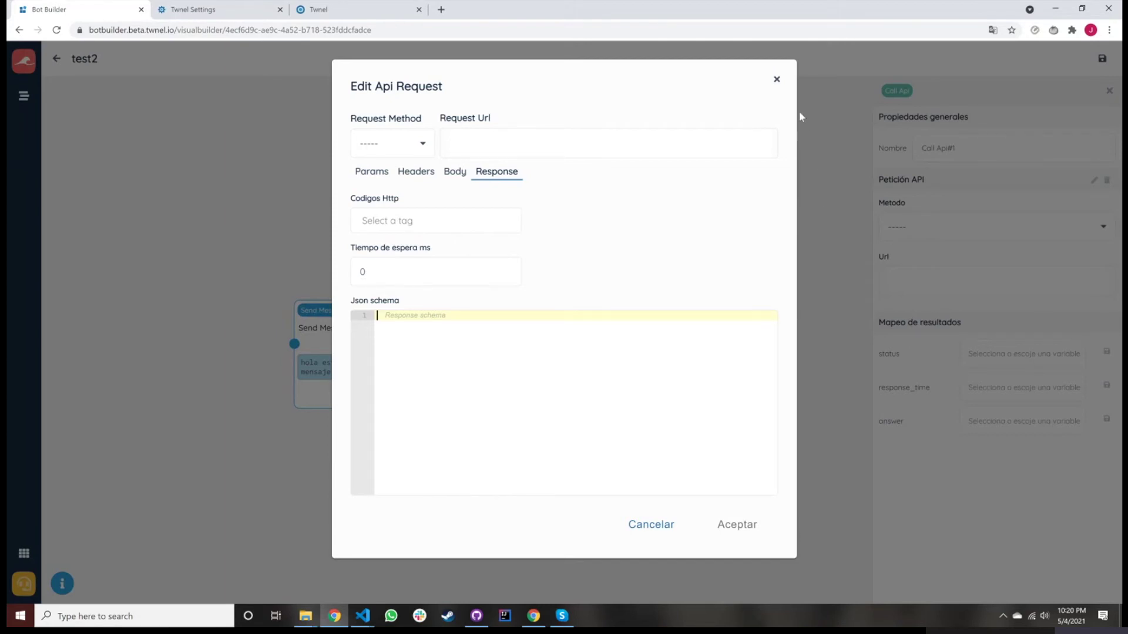
{"action": "left_click", "coordinate": [777, 79]}
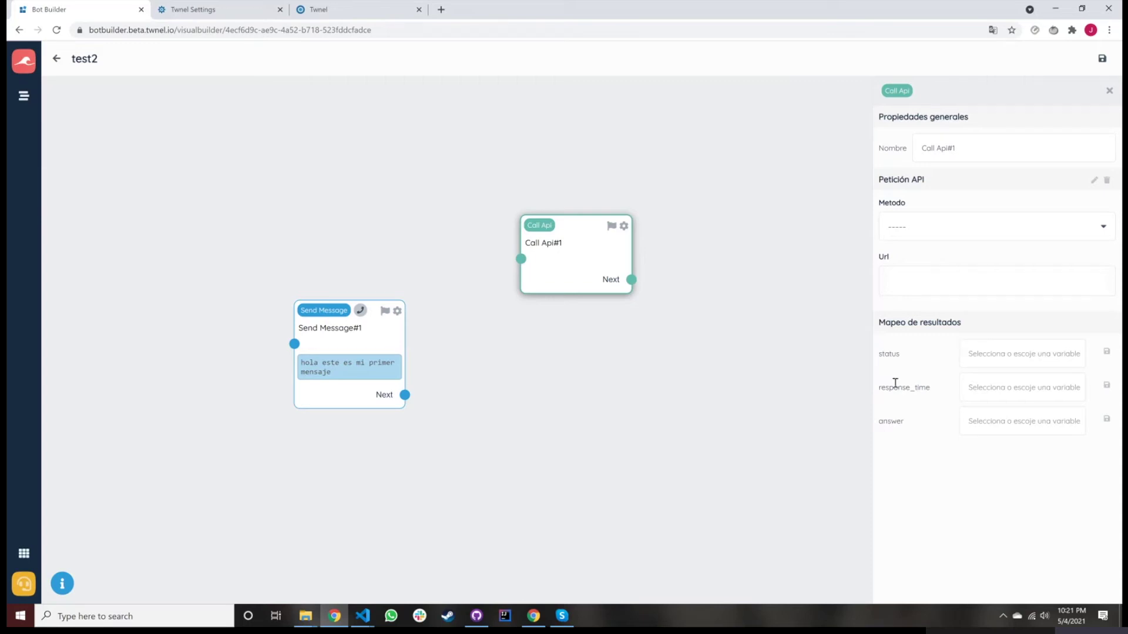
- Review the status, response_time and answer entries in the Call Api node's result mapping
{"action": "left_click_drag", "start_coordinate": [900, 353], "coordinate": [882, 351]}
{"action": "left_click_drag", "start_coordinate": [879, 398], "coordinate": [925, 364]}
{"action": "left_click", "coordinate": [881, 389]}
{"action": "left_click", "coordinate": [881, 354]}
{"action": "left_click_drag", "start_coordinate": [935, 386], "coordinate": [871, 382]}
{"action": "left_click", "coordinate": [882, 423]}
{"action": "left_click_drag", "start_coordinate": [879, 420], "coordinate": [913, 422]}
- Examine the JSON schema in the response settings of the Call Api request, and cancel the request form
{"action": "left_click", "coordinate": [1095, 183]}
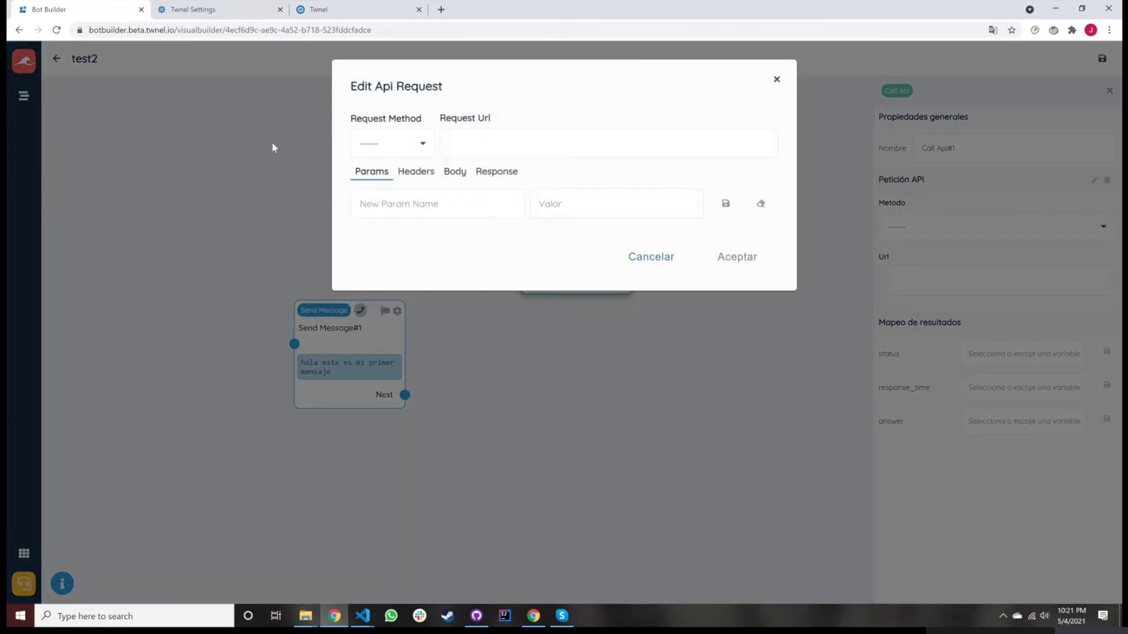
{"action": "left_click", "coordinate": [496, 171]}
{"action": "left_click", "coordinate": [391, 345]}
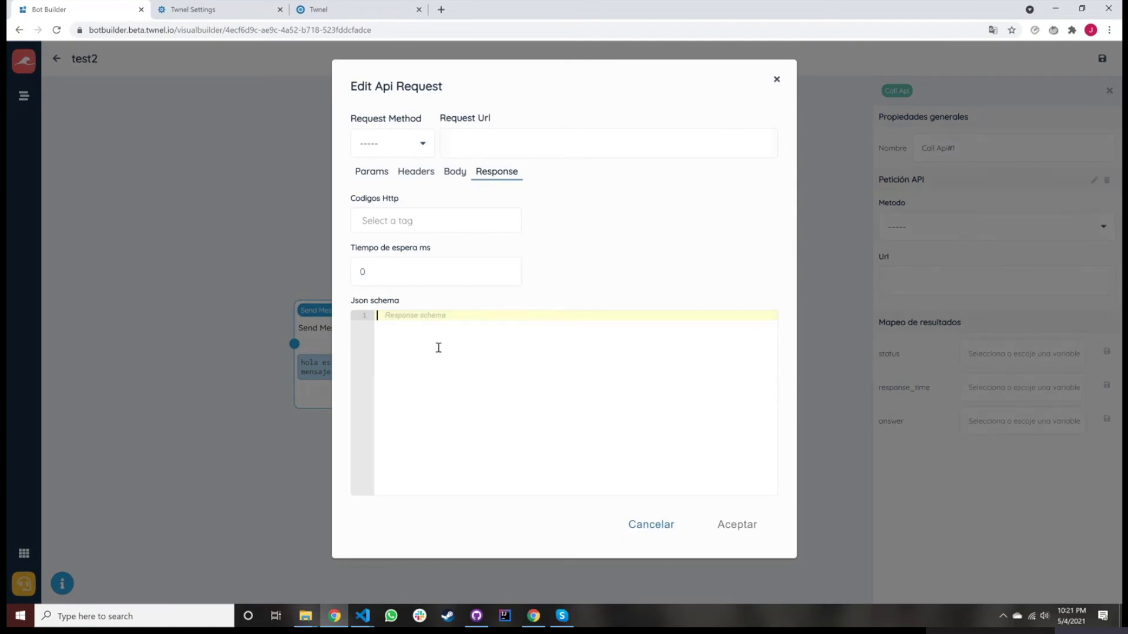
{"action": "left_click", "coordinate": [651, 524]}
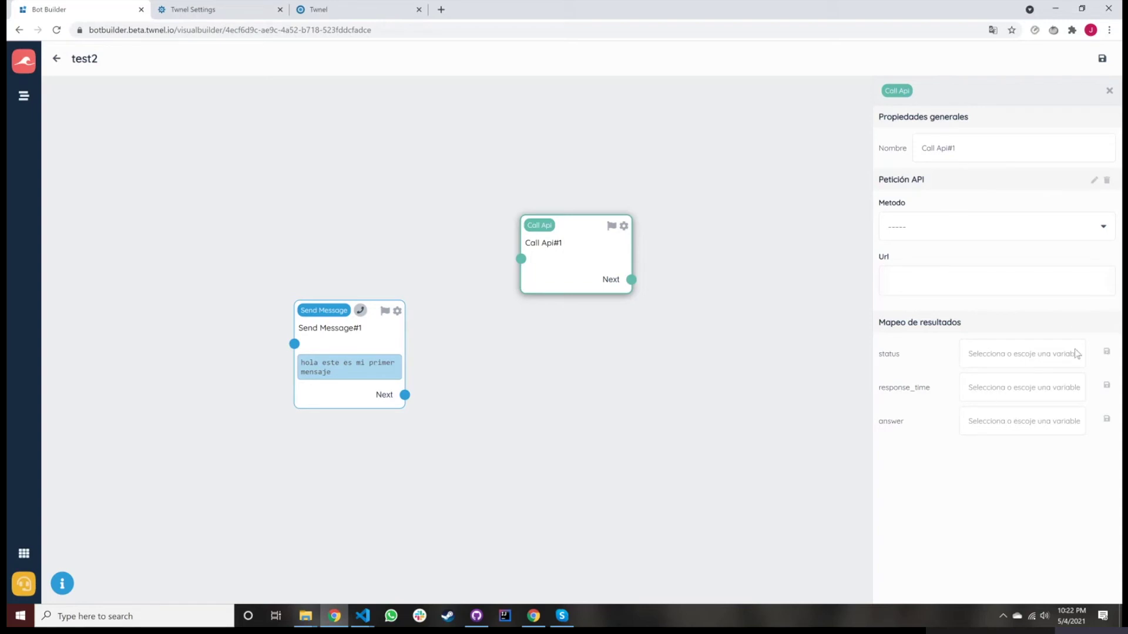
- Stack the Call Api node above the Send Message node, and add a Call Function node beside Call Api with its settings open
{"action": "left_click_drag", "start_coordinate": [555, 262], "coordinate": [169, 181]}
{"action": "left_click_drag", "start_coordinate": [338, 354], "coordinate": [178, 314]}
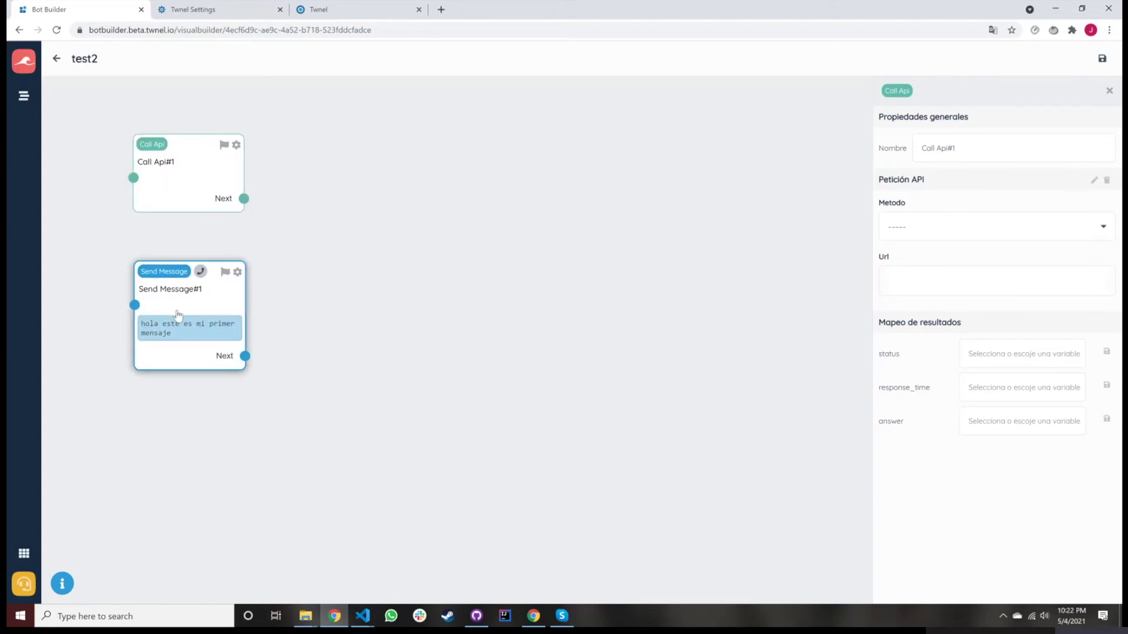
{"action": "left_click_drag", "start_coordinate": [528, 257], "coordinate": [406, 198]}
{"action": "left_click", "coordinate": [425, 151]}
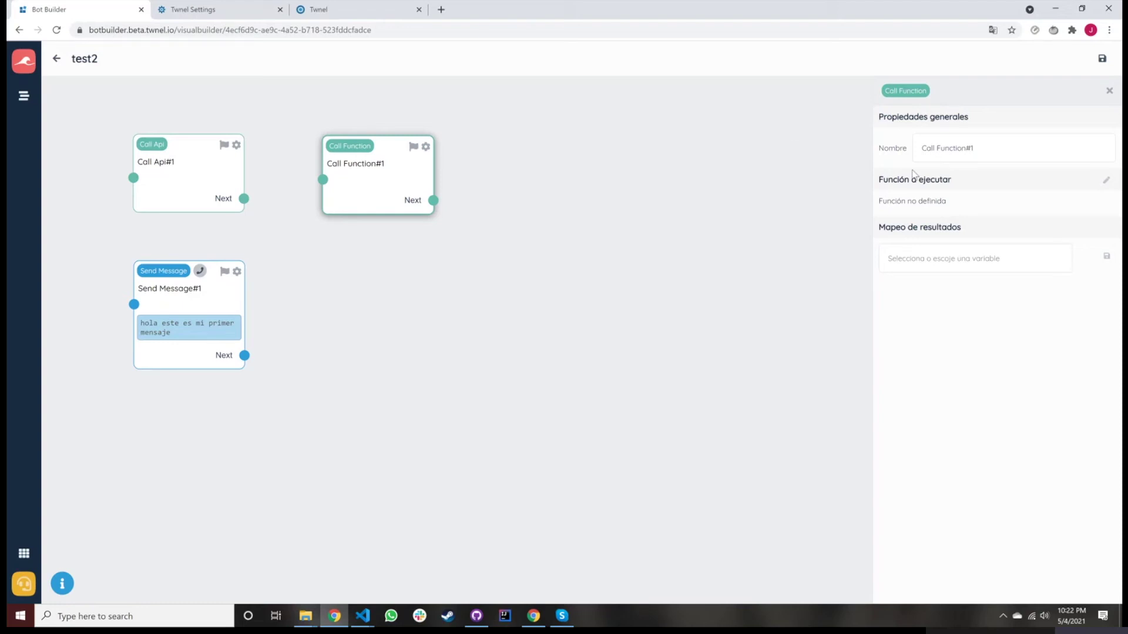
- Assign the function test to the Call Function node, with "hola este es un test" as the value of input a
{"action": "left_click", "coordinate": [1105, 185]}
{"action": "left_click", "coordinate": [586, 143]}
{"action": "left_click", "coordinate": [490, 165]}
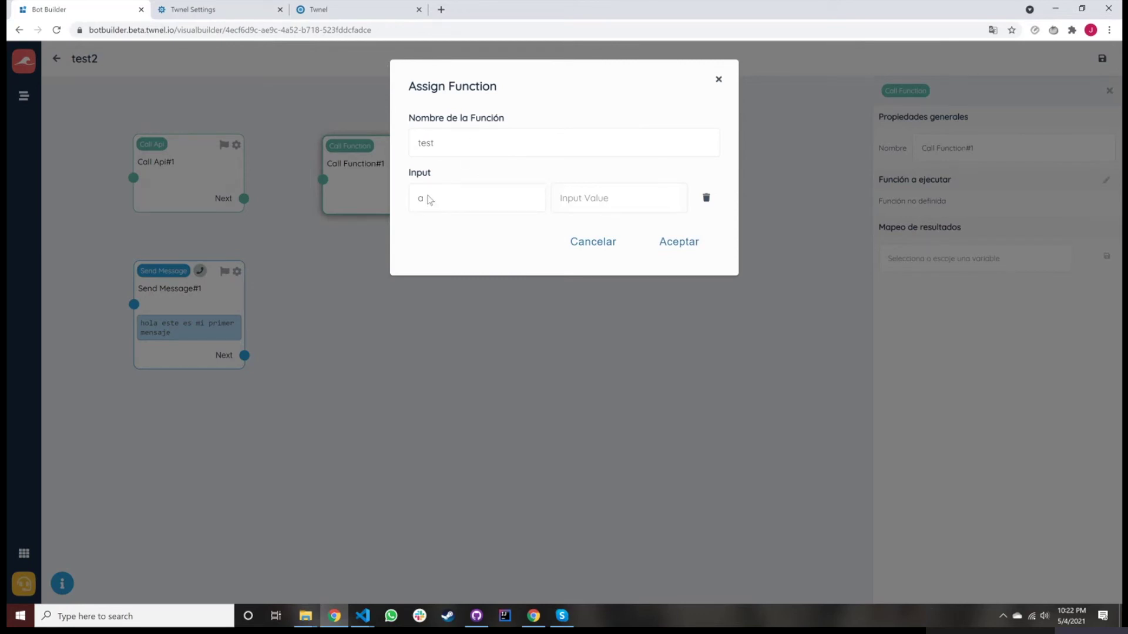
{"action": "left_click", "coordinate": [574, 197]}
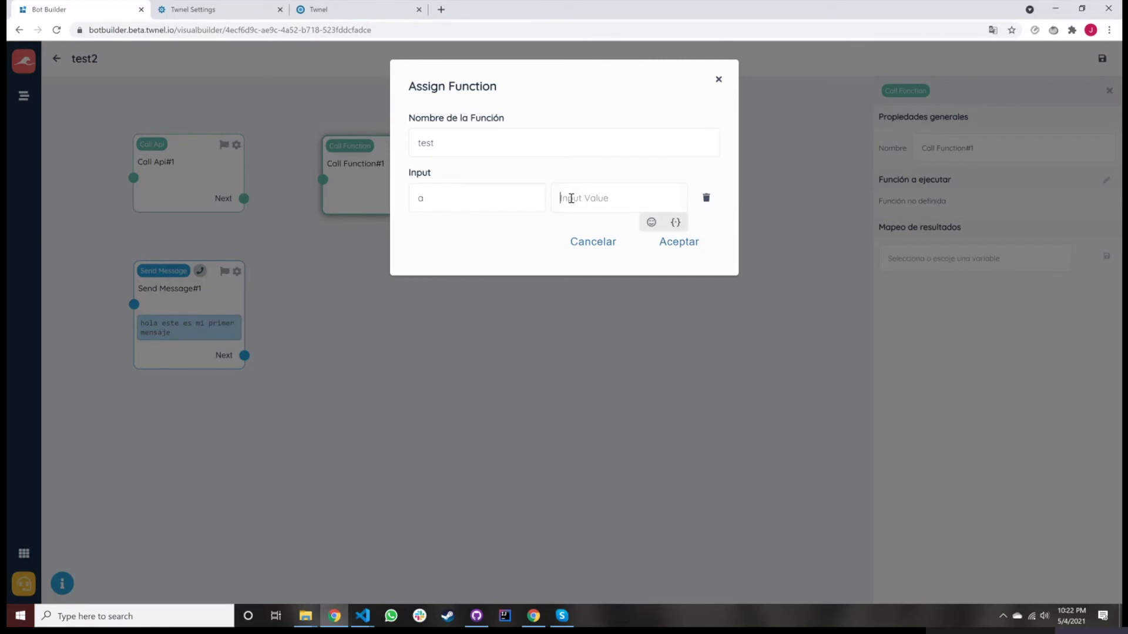
{"action": "type", "text": "hola este es un test"}
{"action": "left_click", "coordinate": [685, 249]}
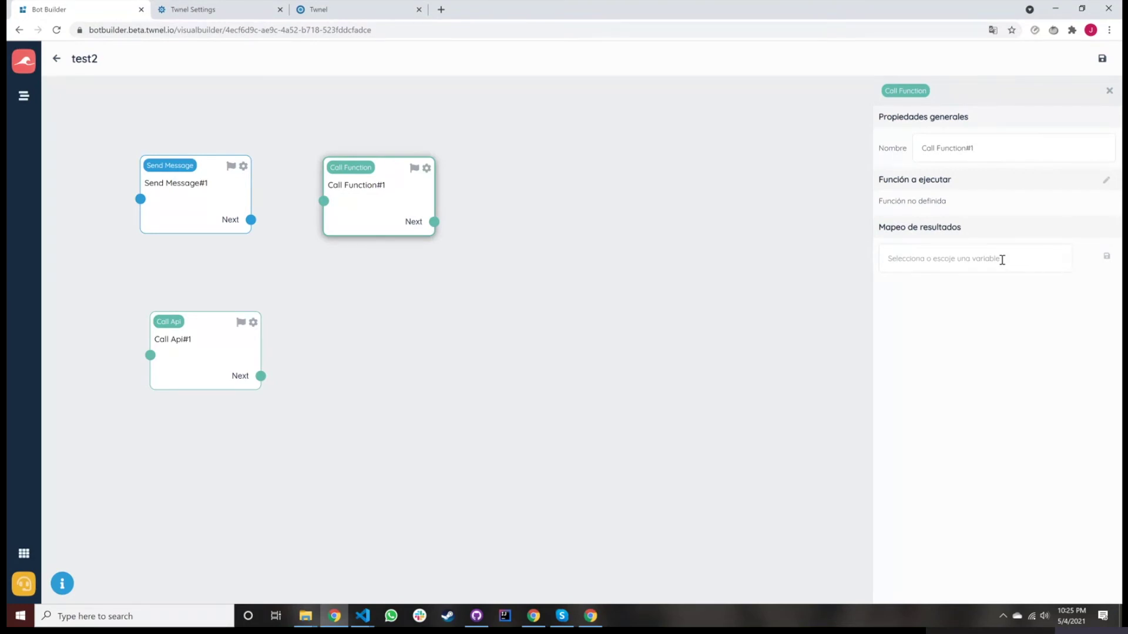
- Try assigning the function test with the value hola for input a, and cancel the assignment
{"action": "left_click", "coordinate": [1106, 180]}
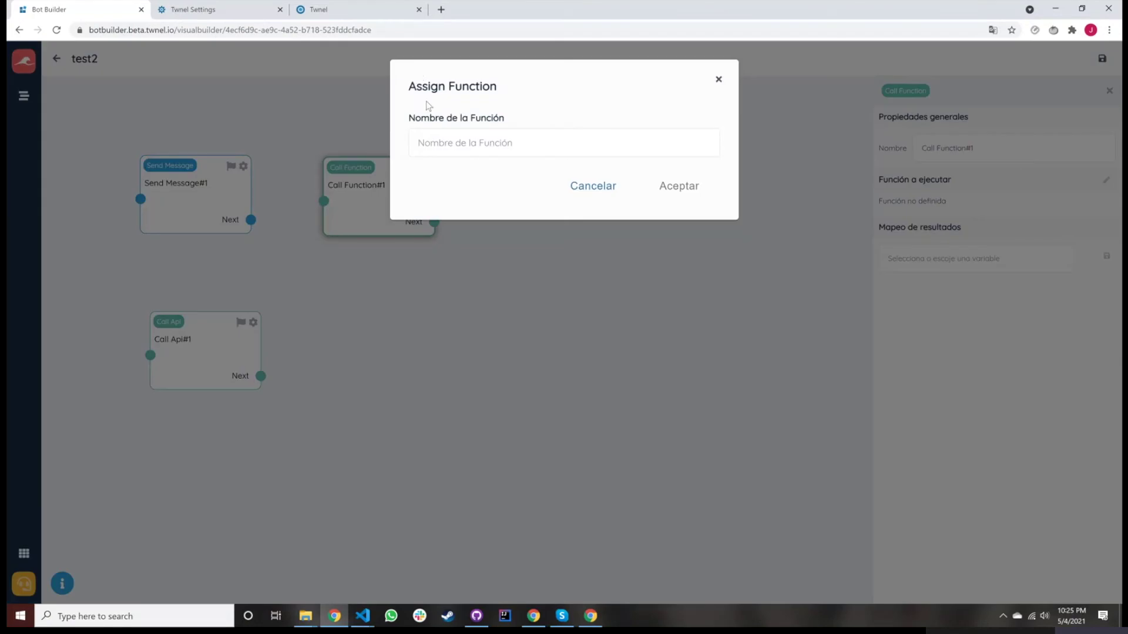
{"action": "left_click", "coordinate": [546, 139]}
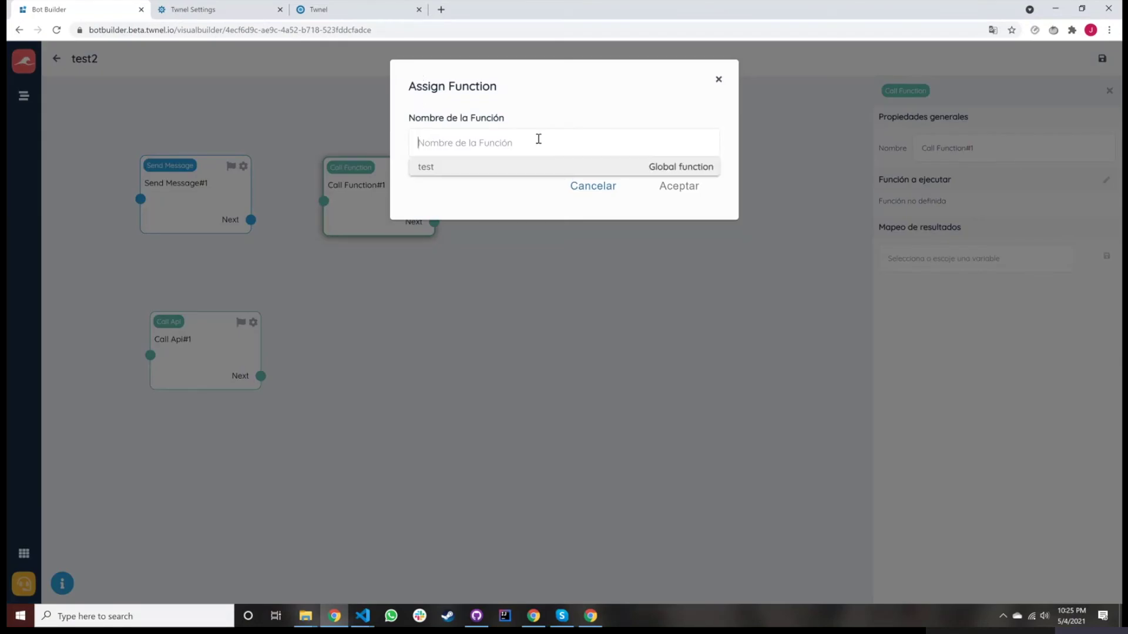
{"action": "left_click", "coordinate": [470, 166]}
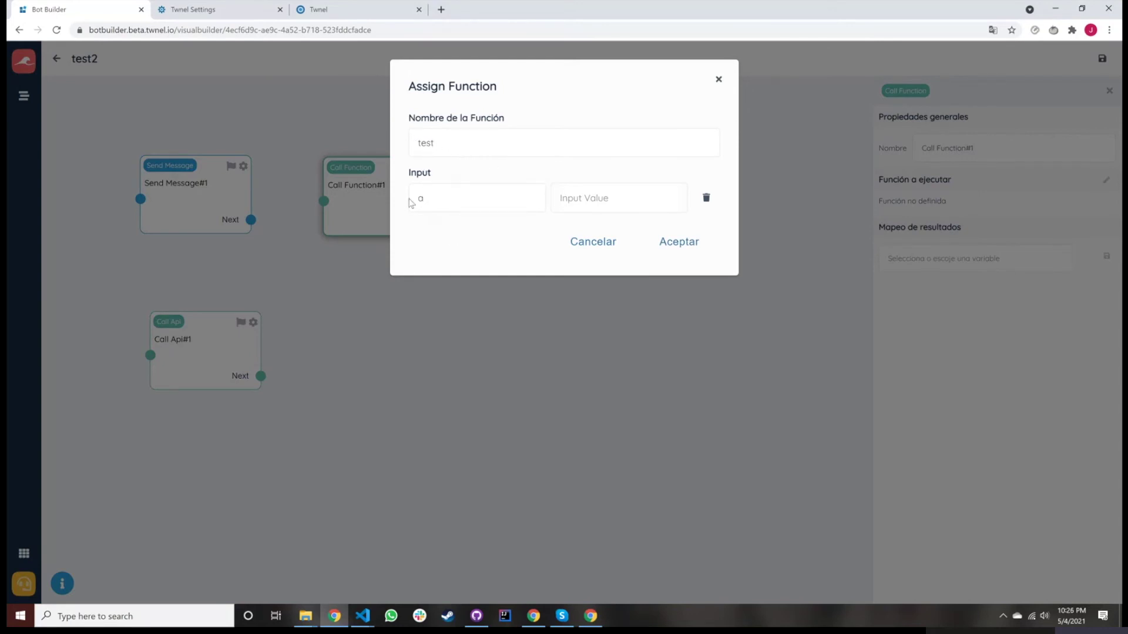
{"action": "left_click", "coordinate": [562, 198]}
{"action": "type", "text": "hola"}
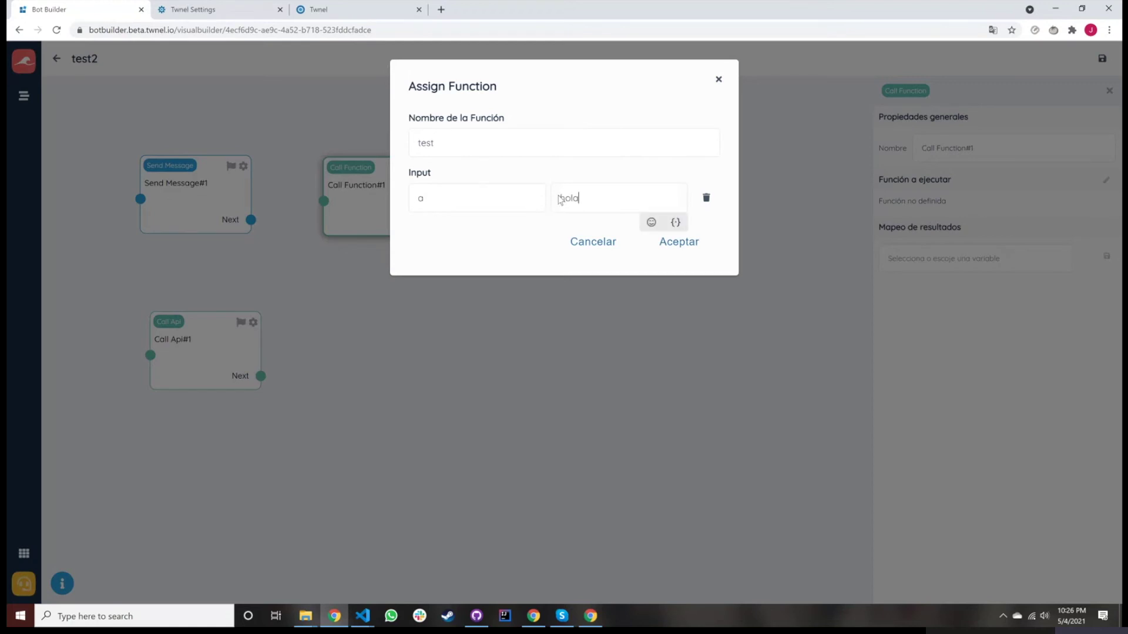
{"action": "left_click", "coordinate": [578, 251]}
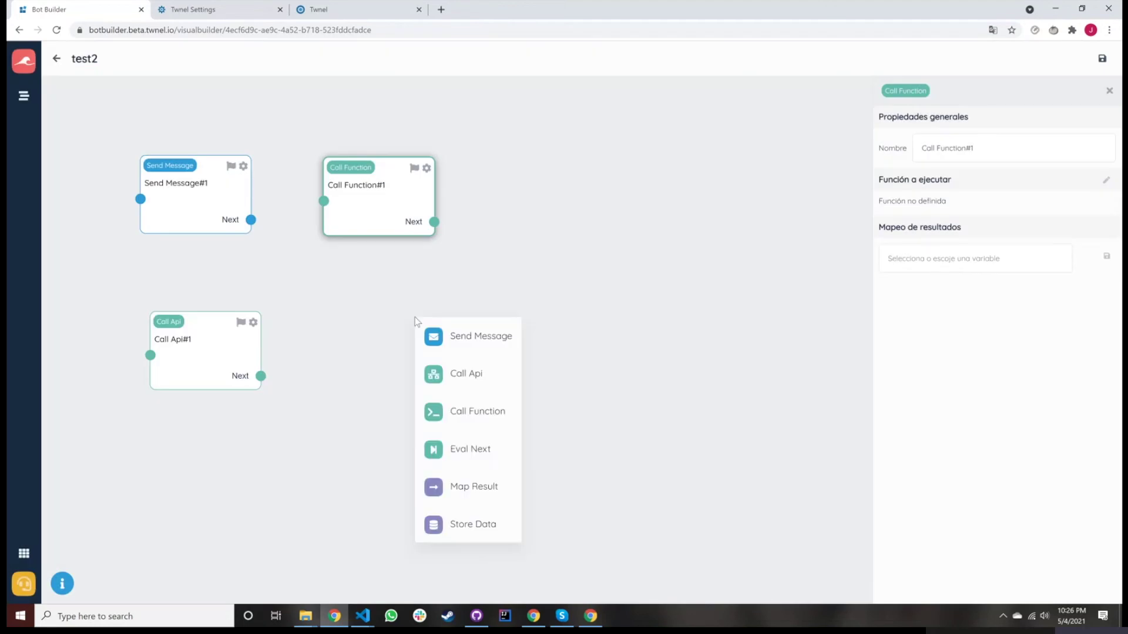
- Add an Eval Next node below the Call Function node and a Map Result node beside Call Function, with its settings open
{"action": "left_click", "coordinate": [507, 444]}
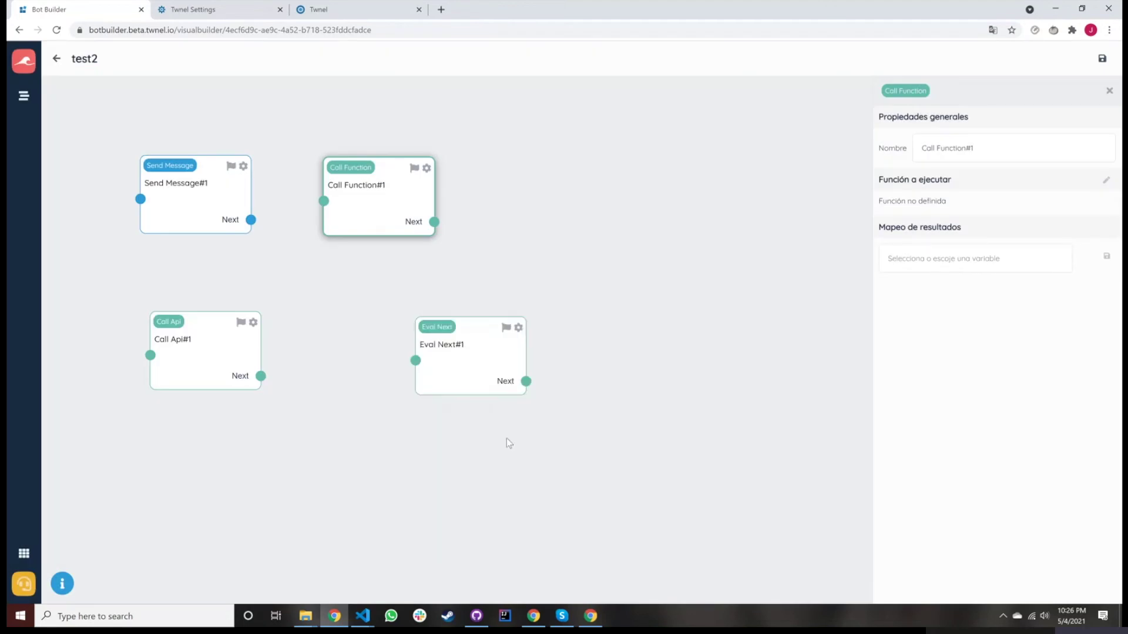
{"action": "left_click_drag", "start_coordinate": [493, 362], "coordinate": [410, 356]}
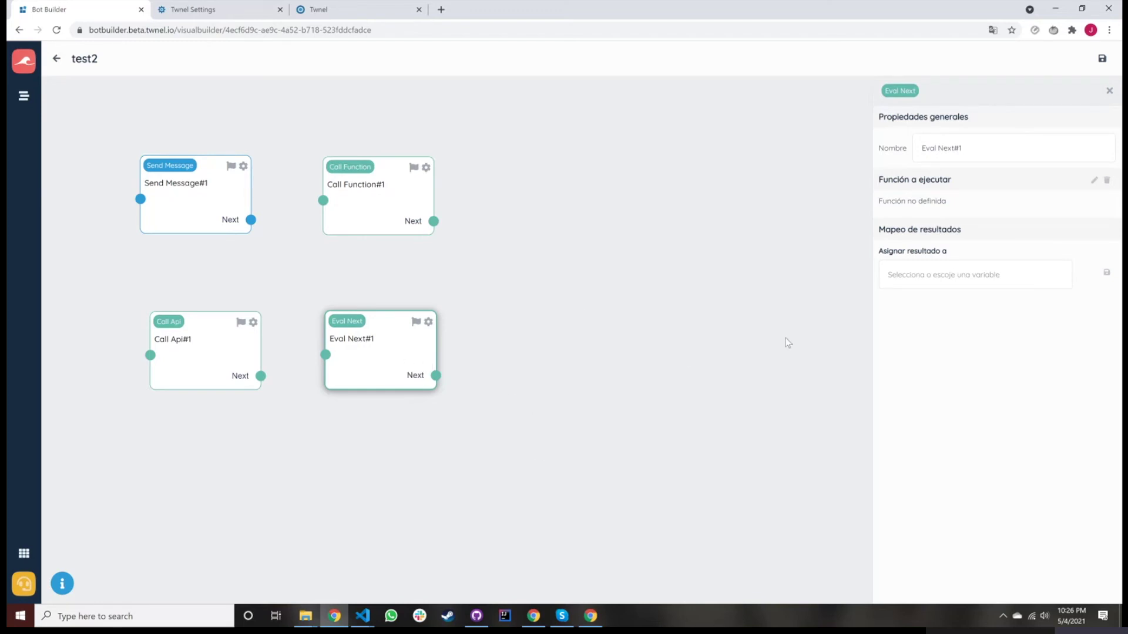
{"action": "left_click_drag", "start_coordinate": [387, 326], "coordinate": [383, 318]}
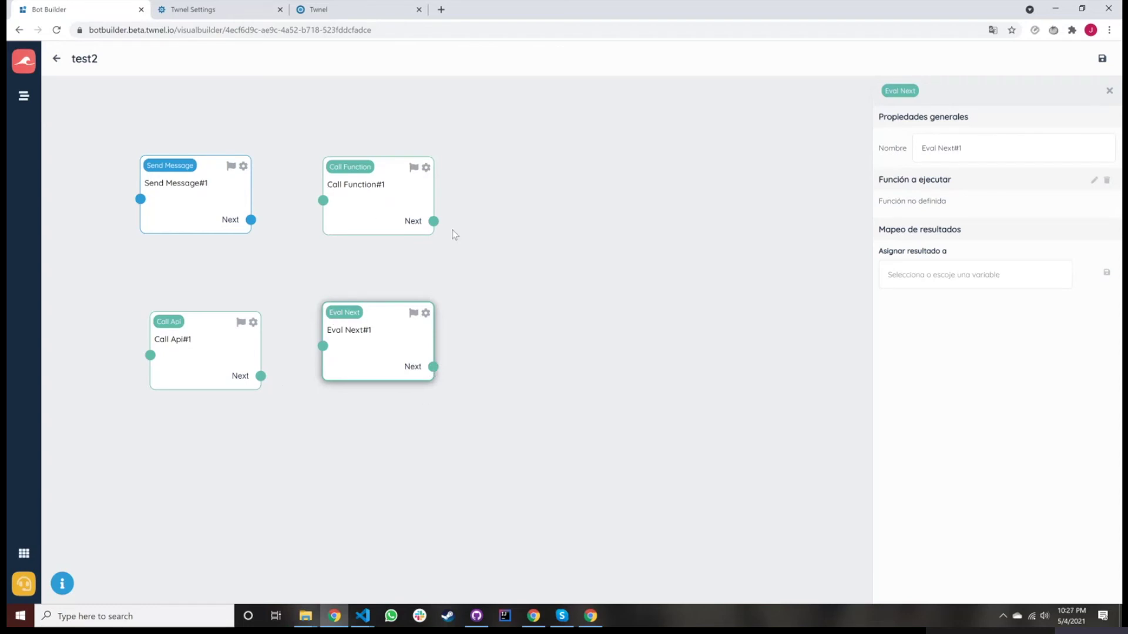
{"action": "left_click_drag", "start_coordinate": [647, 312], "coordinate": [571, 218]}
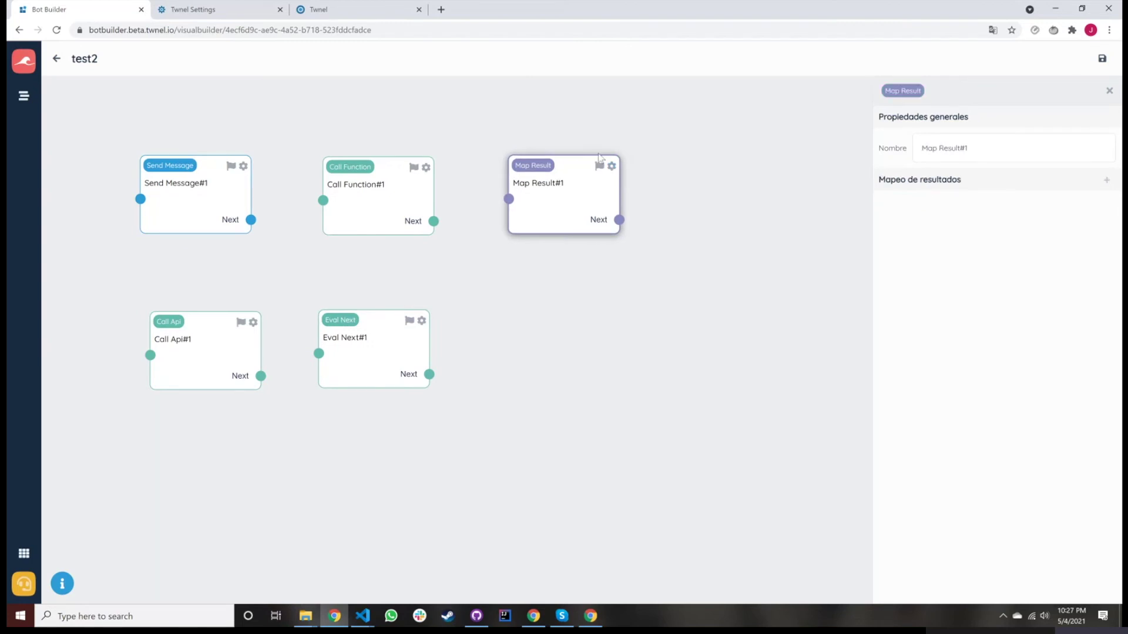
- Go over the Call Function, Send Message, Call Api and Eval Next nodes on the canvas
{"action": "left_click", "coordinate": [423, 173]}
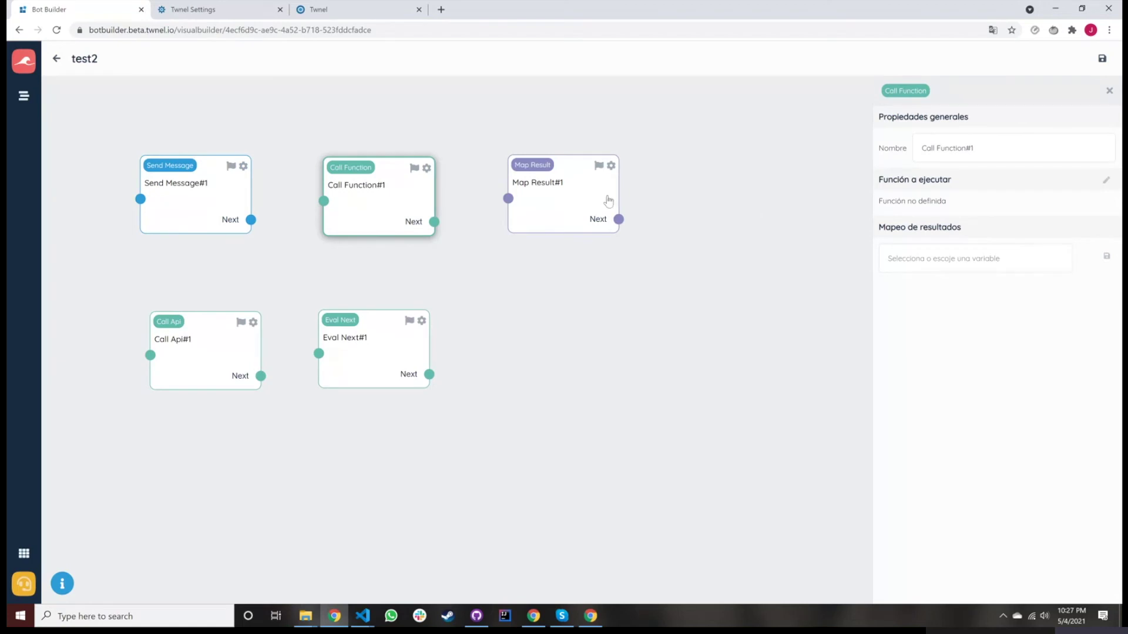
{"action": "left_click", "coordinate": [194, 201]}
{"action": "left_click", "coordinate": [222, 339]}
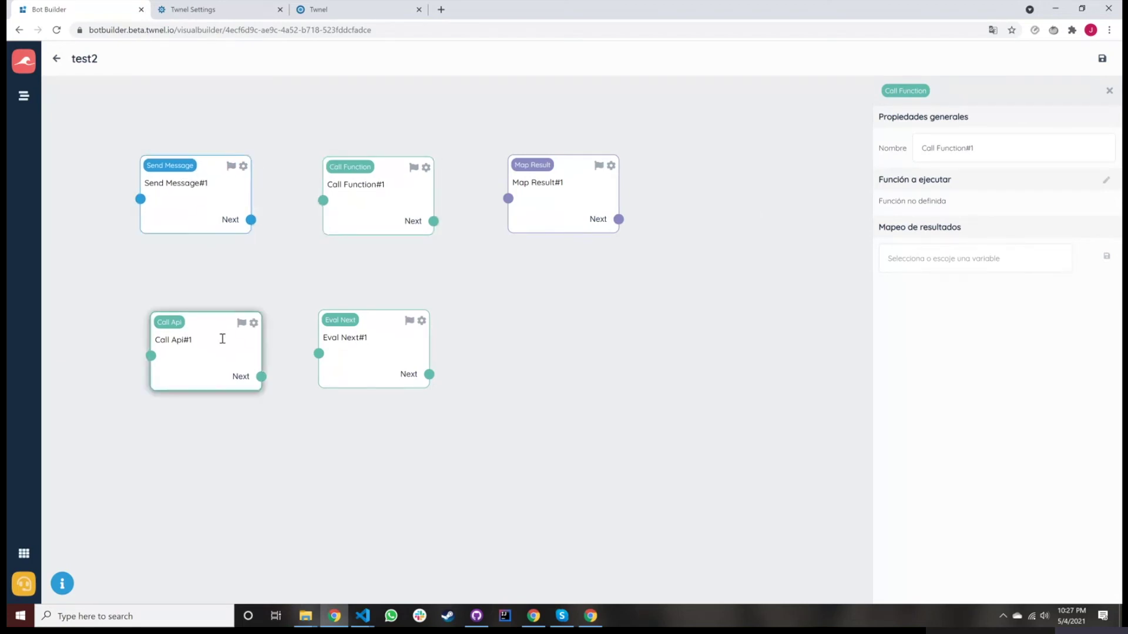
{"action": "left_click", "coordinate": [373, 361]}
{"action": "left_click", "coordinate": [366, 222]}
{"action": "left_click", "coordinate": [172, 196]}
- Examine the Map Result node's new mapping form with an added assignment and its Fuente, Mapeo and Destino fields
{"action": "left_click", "coordinate": [614, 183]}
{"action": "left_click", "coordinate": [1105, 180]}
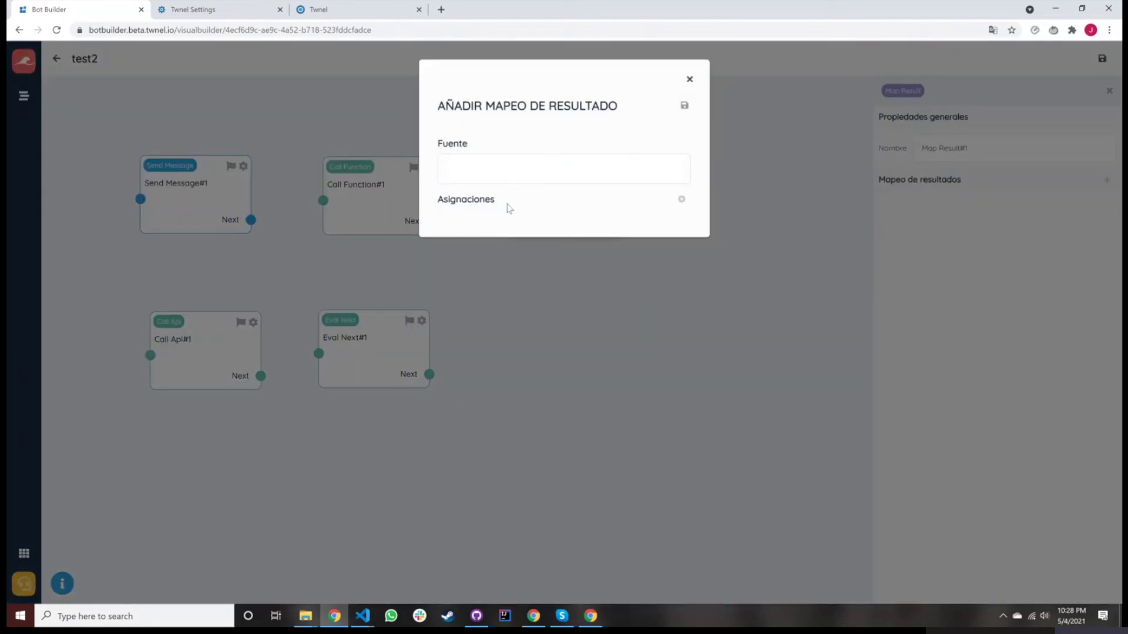
{"action": "left_click", "coordinate": [680, 198]}
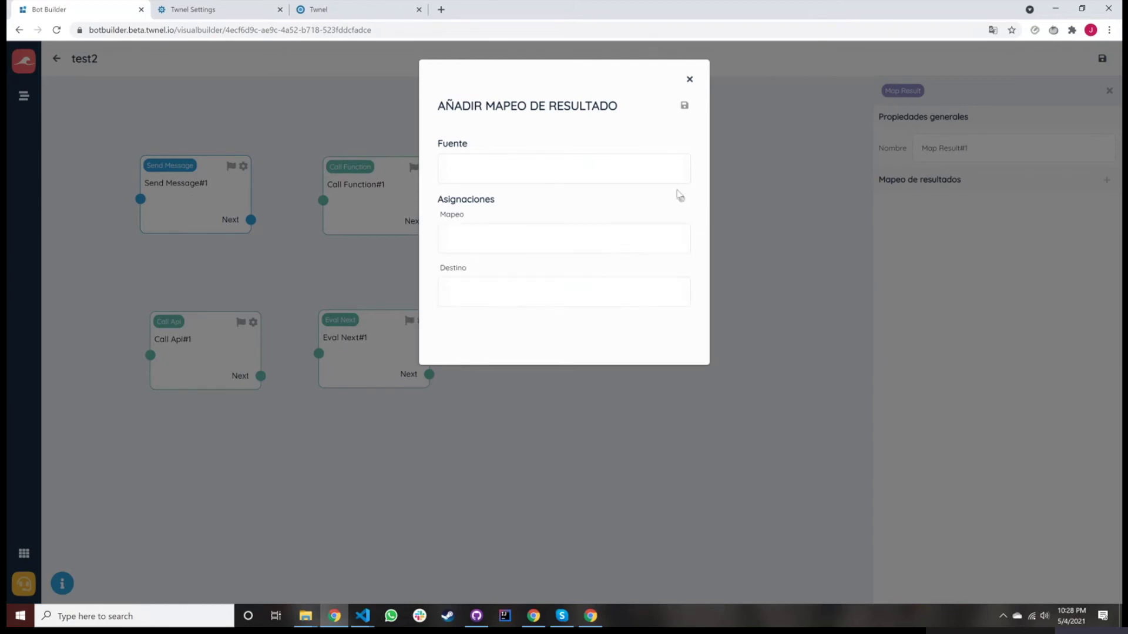
{"action": "left_click", "coordinate": [526, 245]}
{"action": "left_click", "coordinate": [447, 294]}
{"action": "left_click", "coordinate": [684, 106]}
- Add a Store Data node below the Map Result node and open its settings
{"action": "left_click", "coordinate": [621, 318]}
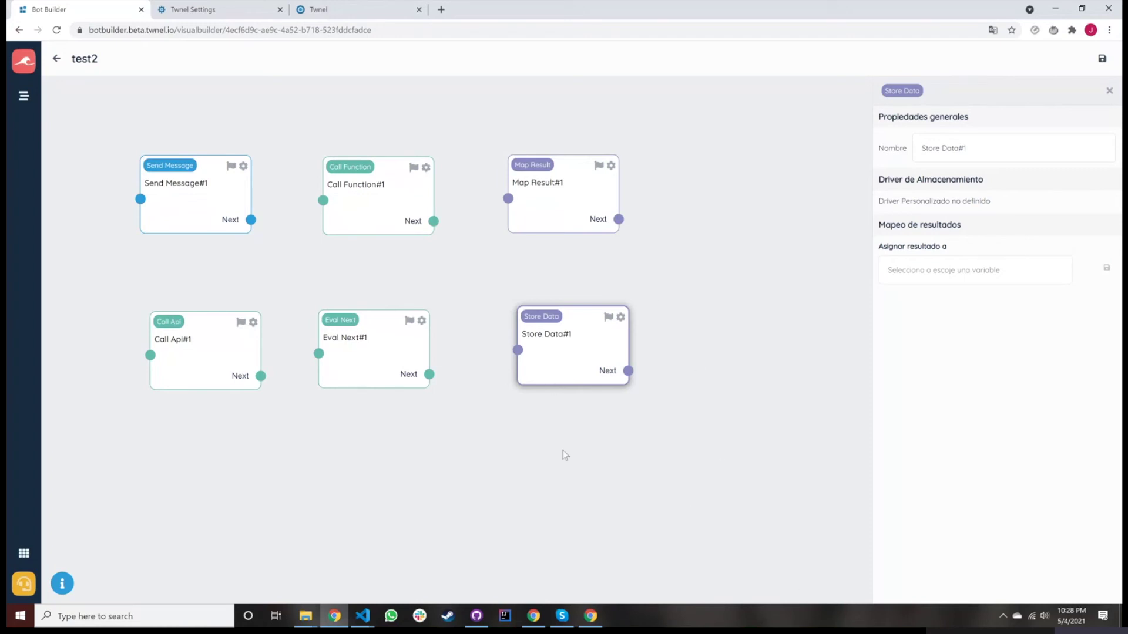
- Examine the list of available node types and open their descriptions, including the one for Eval Next
{"action": "right_click", "coordinate": [706, 275]}
{"action": "left_click", "coordinate": [658, 245]}
{"action": "left_click", "coordinate": [63, 584]}
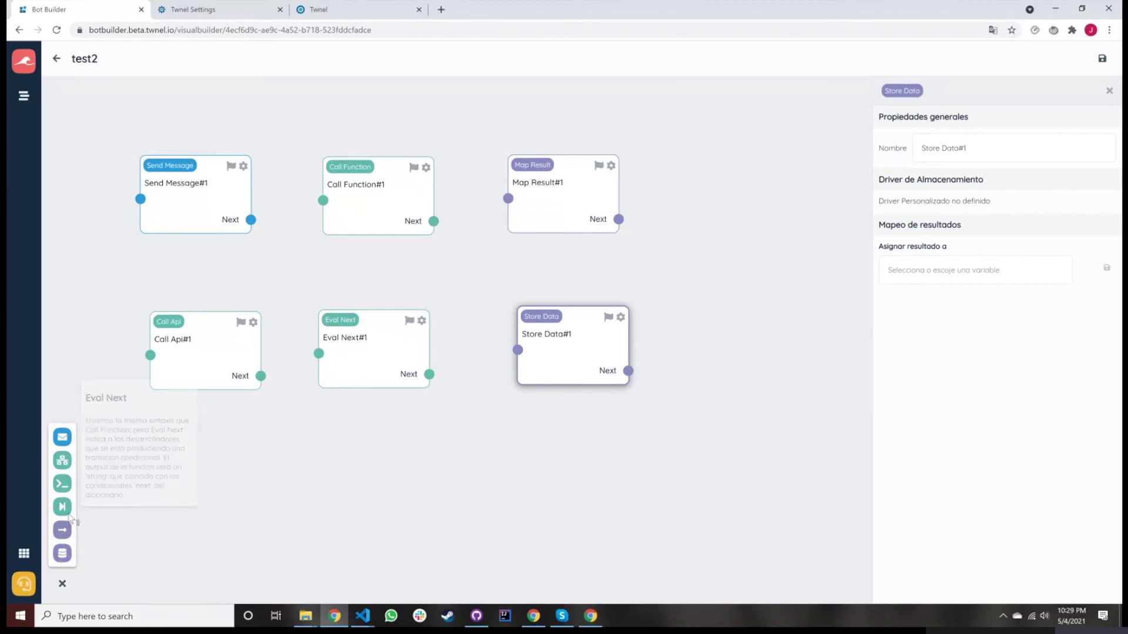
- Delete the Map Result, Store Data, Call Function, Eval Next and Call Api nodes, keeping only the Send Message node
{"action": "left_click", "coordinate": [611, 166]}
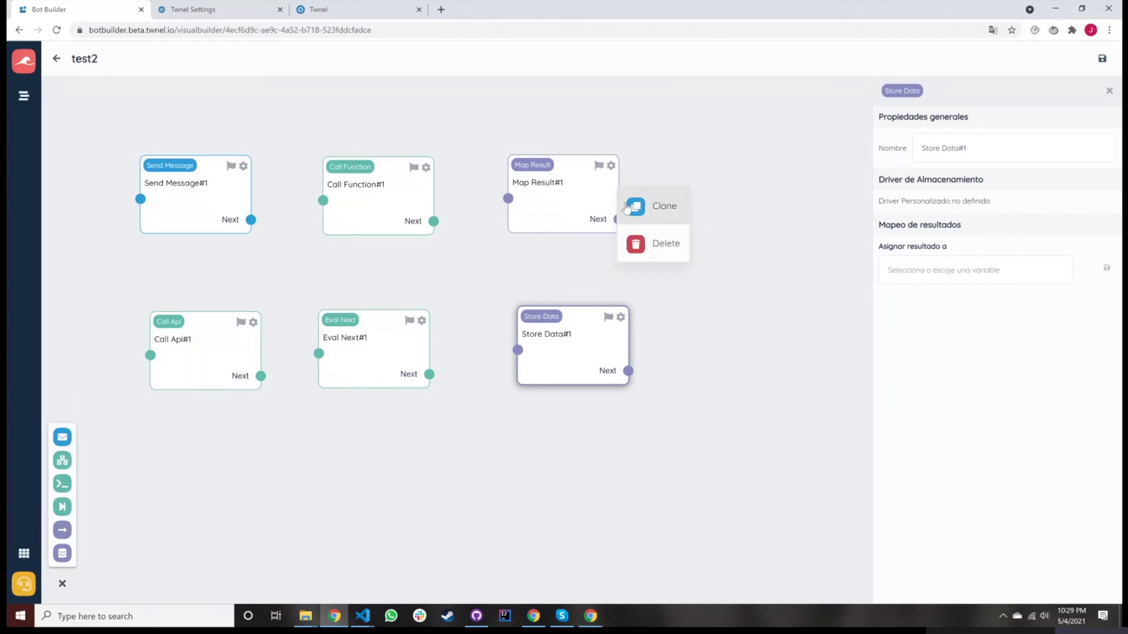
{"action": "left_click", "coordinate": [646, 244]}
{"action": "right_click", "coordinate": [562, 318]}
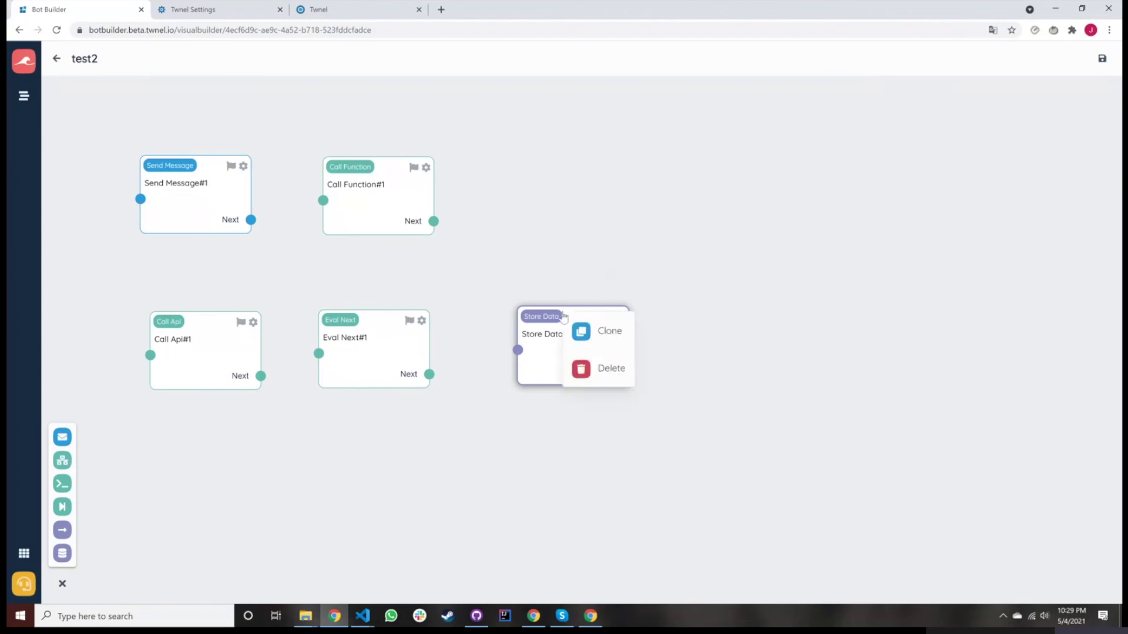
{"action": "left_click", "coordinate": [587, 368]}
{"action": "right_click", "coordinate": [361, 190]}
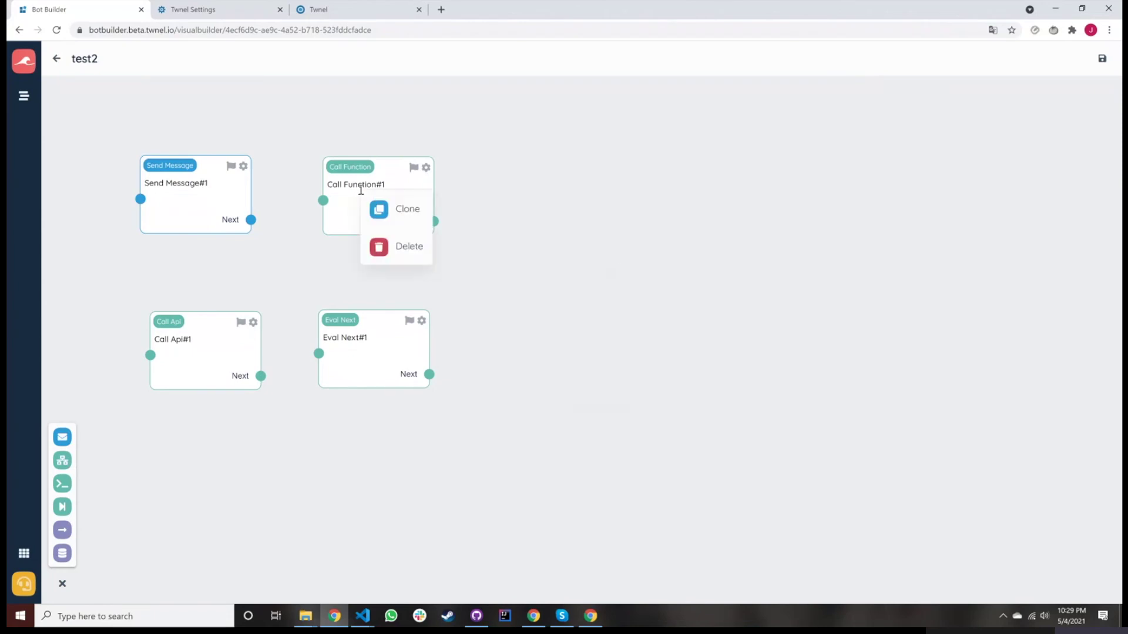
{"action": "left_click", "coordinate": [393, 250]}
{"action": "right_click", "coordinate": [382, 324]}
{"action": "left_click", "coordinate": [404, 376]}
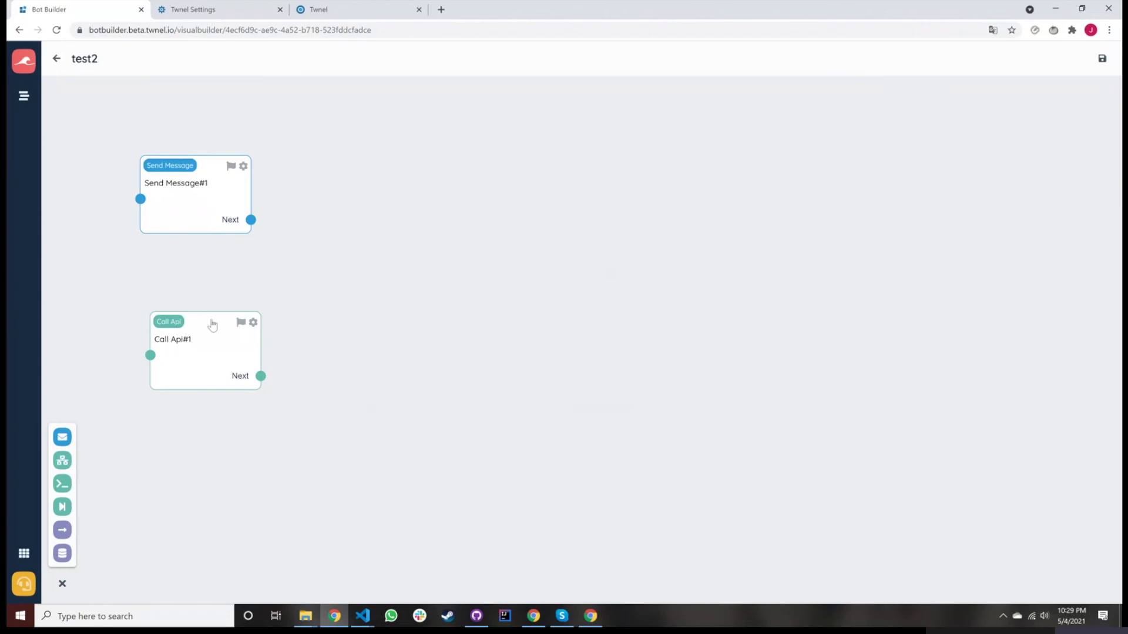
{"action": "right_click", "coordinate": [207, 335]}
{"action": "left_click", "coordinate": [243, 395]}
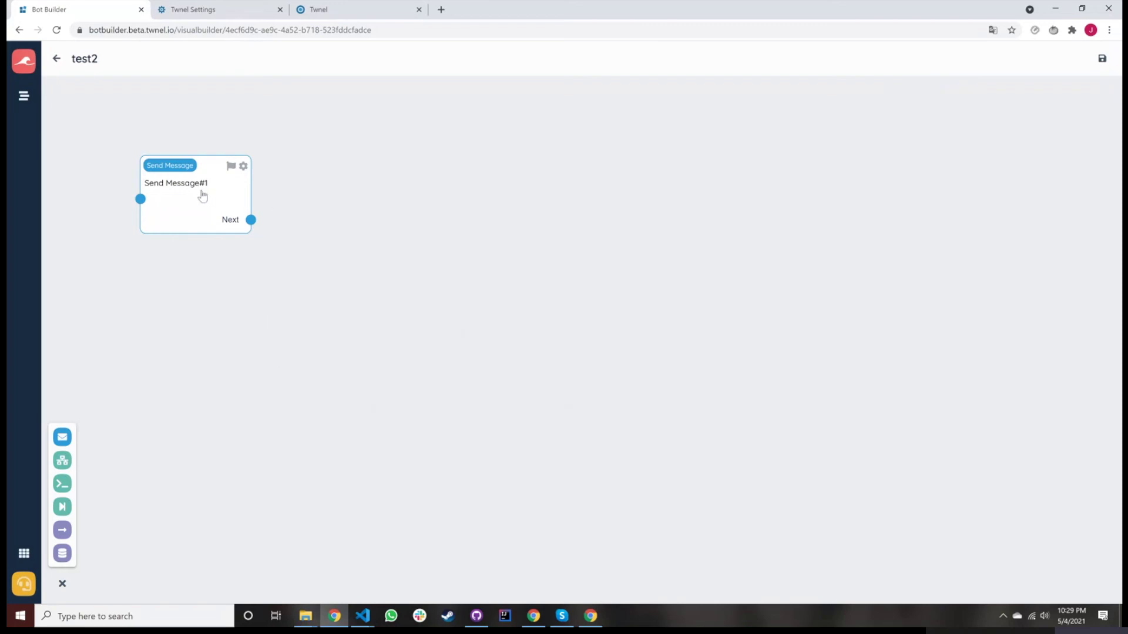
- Move the Send Message node lower on the canvas and rename it "Saludo"
{"action": "left_click_drag", "start_coordinate": [206, 197], "coordinate": [255, 317]}
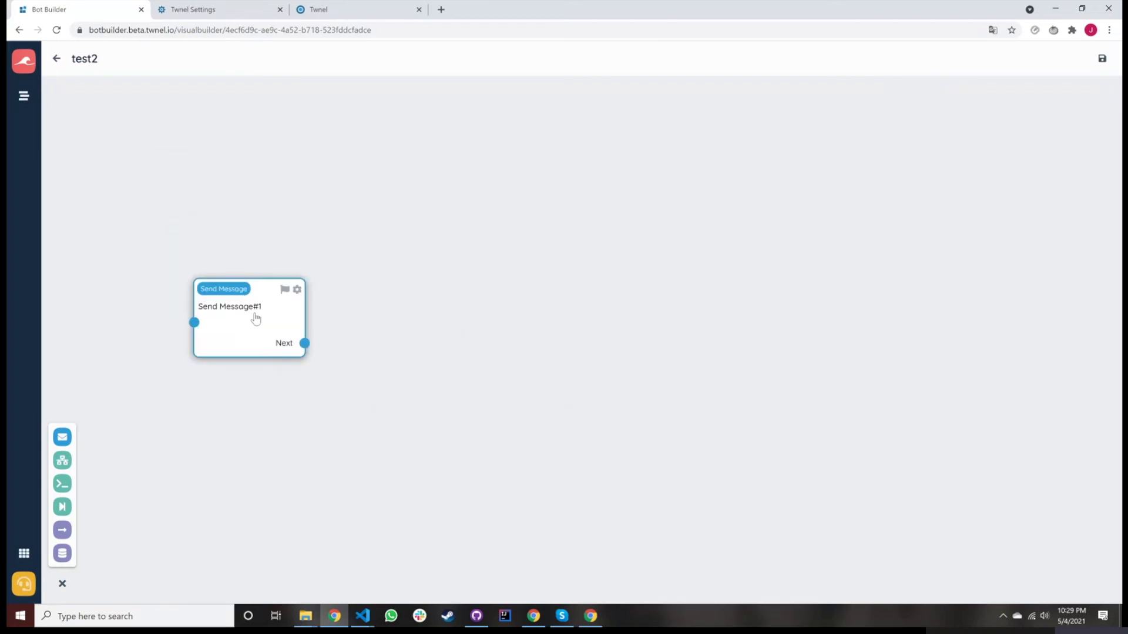
{"action": "left_click", "coordinate": [297, 289]}
{"action": "left_click", "coordinate": [985, 151]}
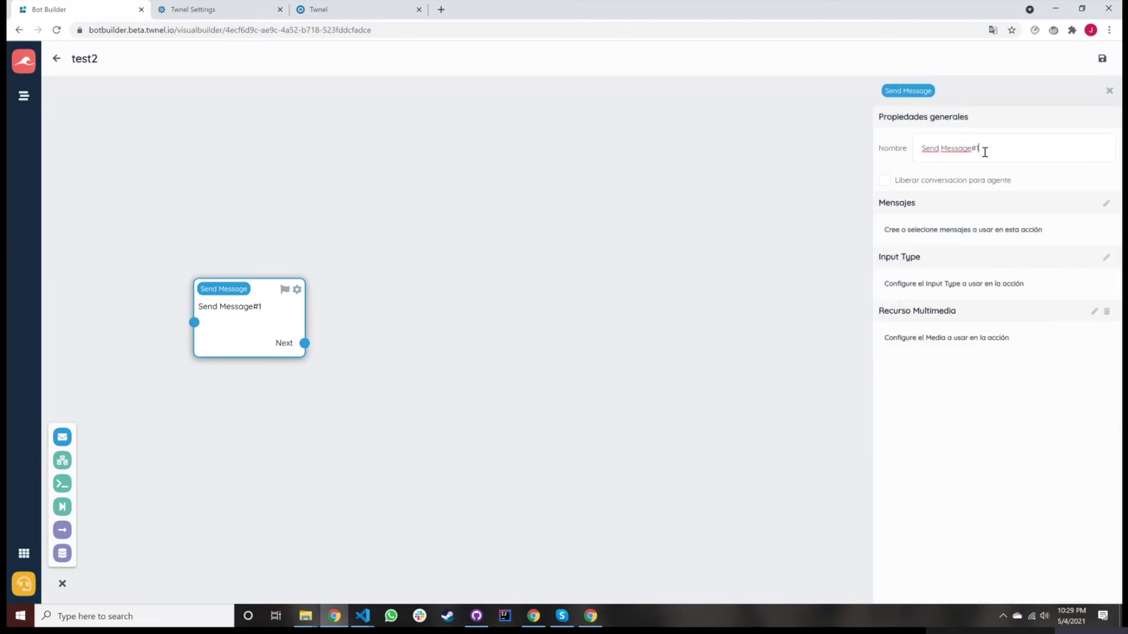
{"action": "key", "text": "BackSpace"}
{"action": "key", "text": "BackSpace"}
{"action": "key", "text": "BackSpace"}
{"action": "key", "text": "BackSpace"}
{"action": "key", "text": "BackSpace"}
{"action": "key", "text": "BackSpace"}
{"action": "key", "text": "BackSpace"}
{"action": "key", "text": "BackSpace"}
{"action": "key", "text": "BackSpace"}
{"action": "key", "text": "BackSpace"}
{"action": "key", "text": "BackSpace"}
{"action": "key", "text": "BackSpace"}
{"action": "key", "text": "BackSpace"}
{"action": "type", "text": "Saludo"}
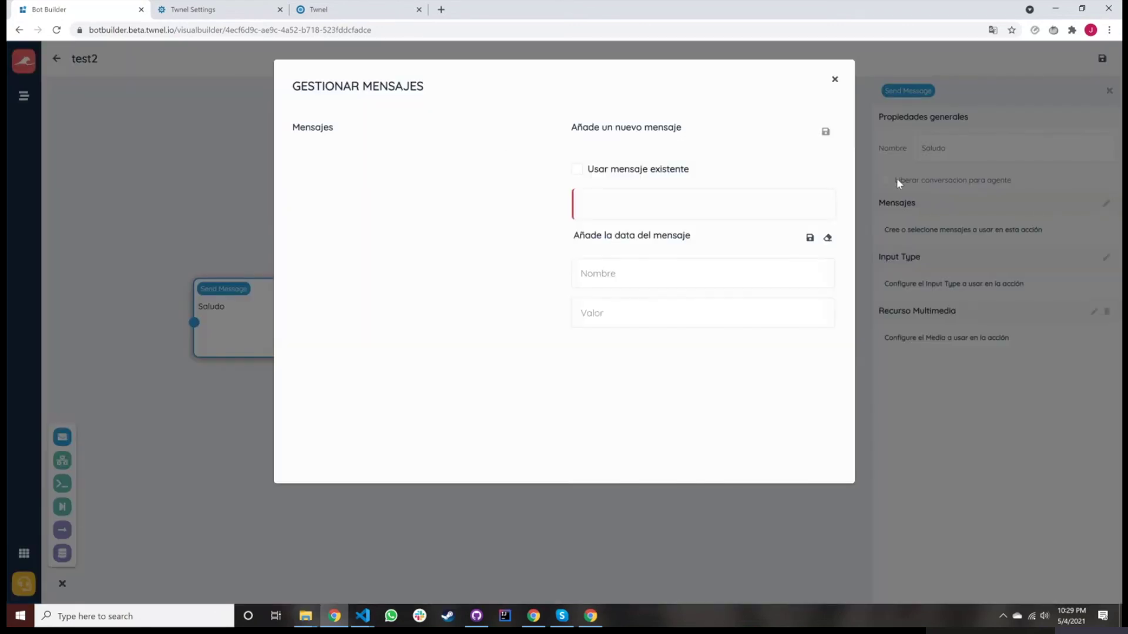
- Add the message "Hola { user_name } bienvenido a tu Bot de prueba" to the Saludo node, using the User name variable
{"action": "left_click", "coordinate": [1106, 204]}
{"action": "type", "text": "Ho"}
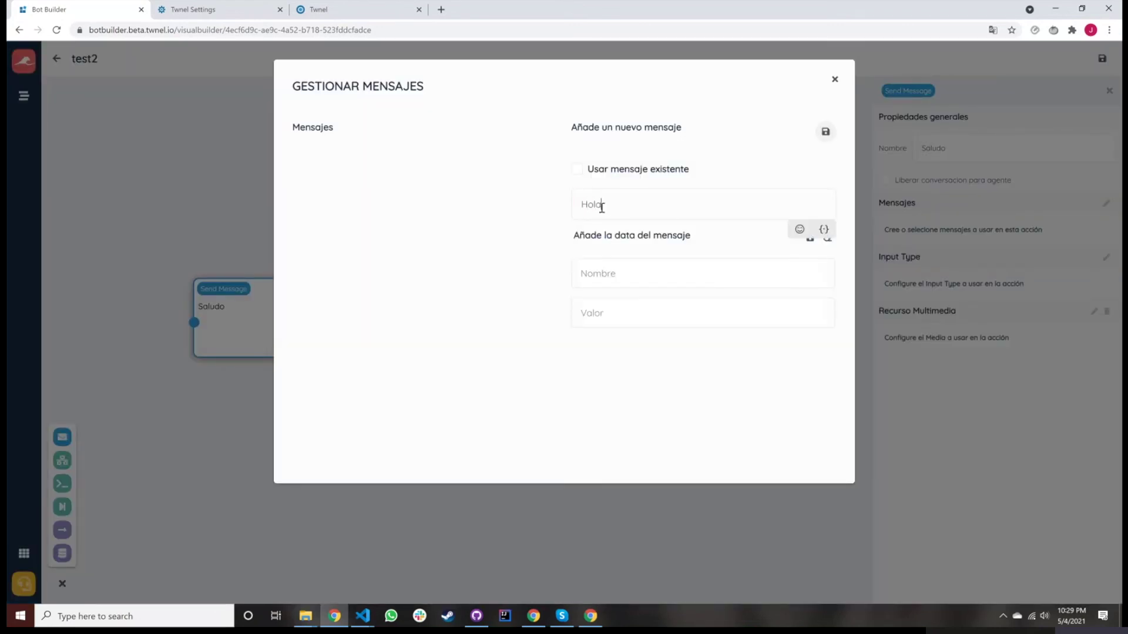
{"action": "left_click", "coordinate": [823, 229]}
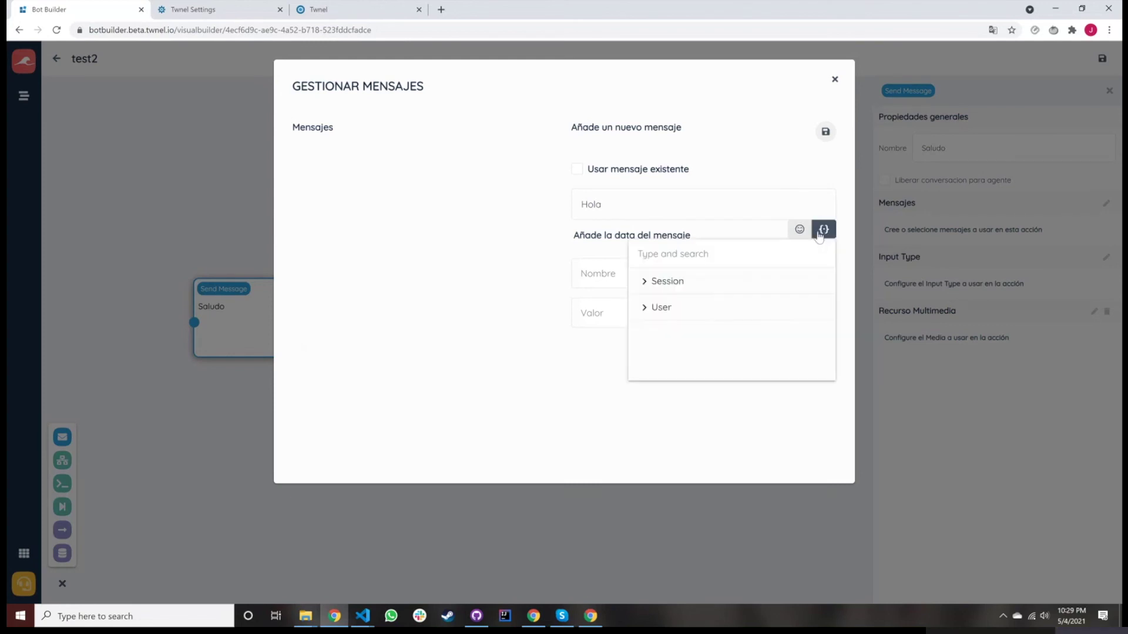
{"action": "left_click", "coordinate": [651, 309]}
{"action": "scroll", "coordinate": [655, 318], "scroll_direction": "down", "scroll_amount": 2}
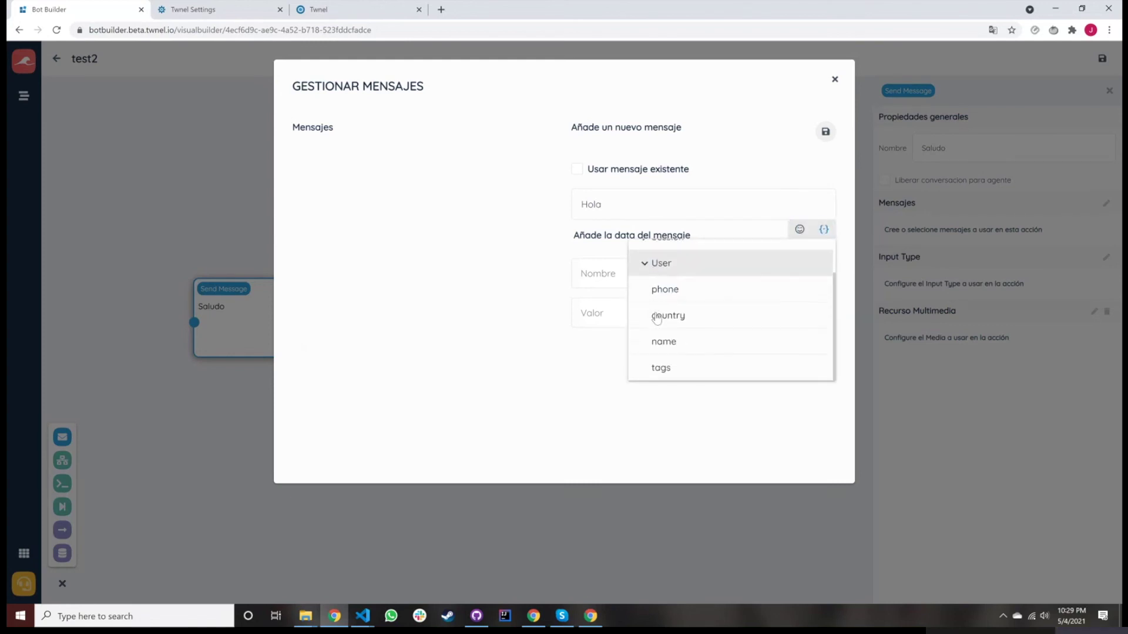
{"action": "left_click", "coordinate": [680, 342]}
{"action": "type", "text": "bienvenido a t"}
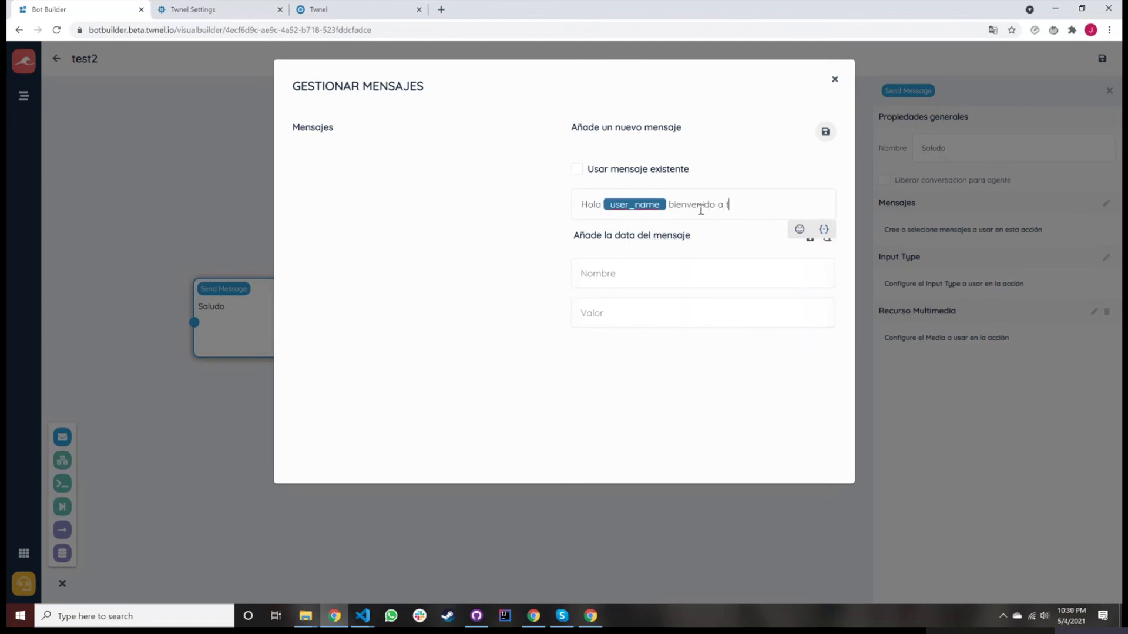
{"action": "type", "text": "u Bot de prueba"}
{"action": "key", "text": "Return"}
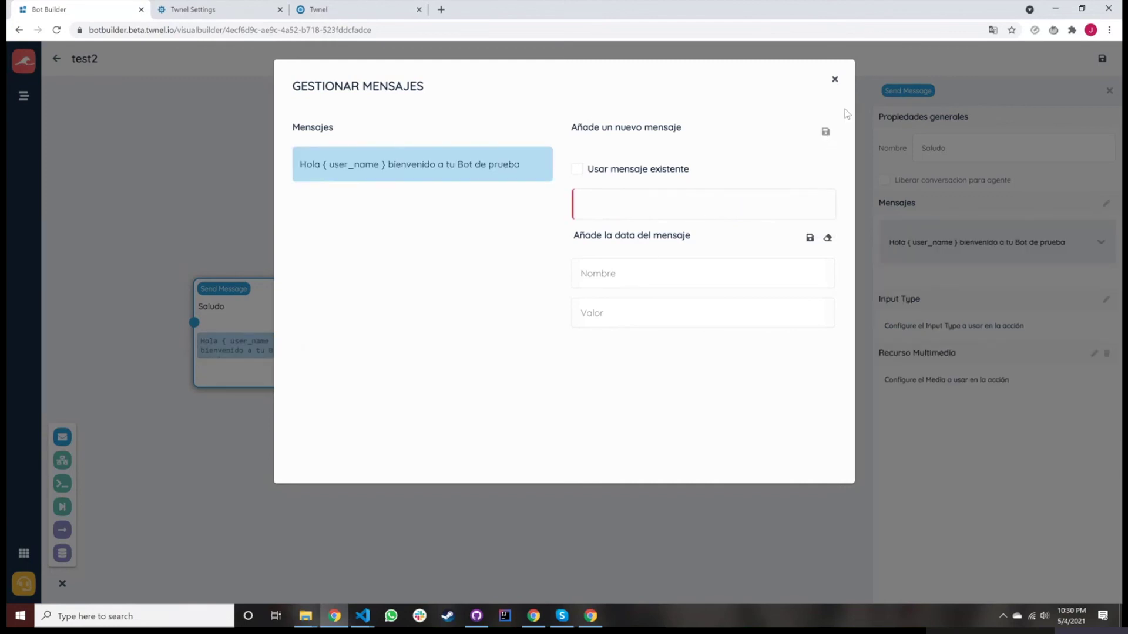
{"action": "left_click", "coordinate": [836, 80]}
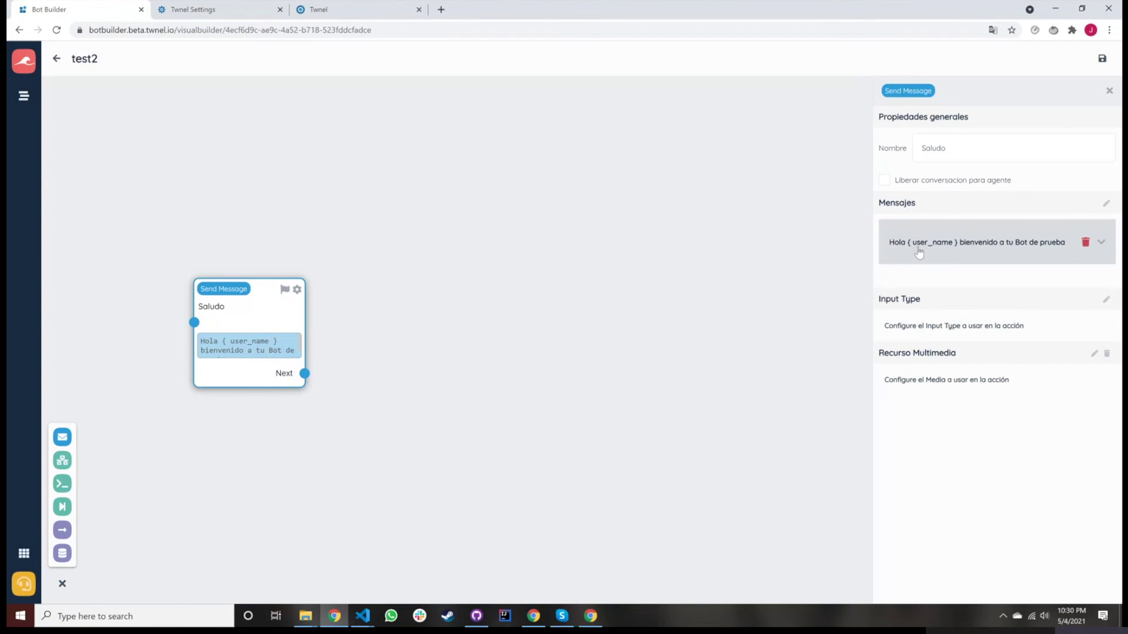
- Flag Saludo as the starting node and connect its Next output to a new Send Message node beside it
{"action": "right_click", "coordinate": [492, 325]}
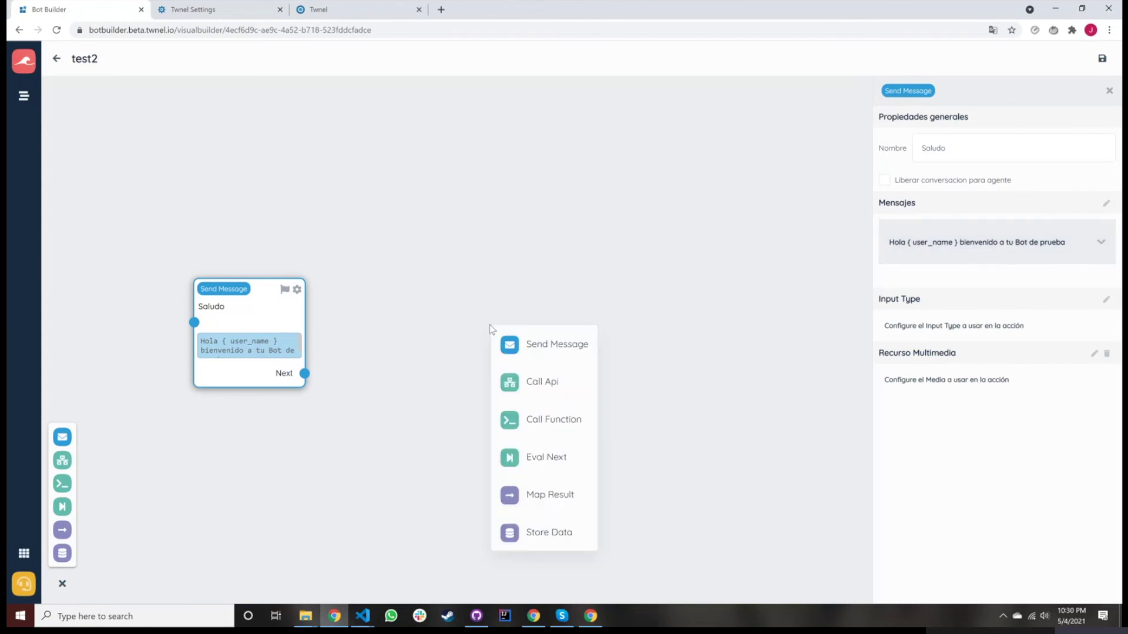
{"action": "left_click", "coordinate": [350, 303]}
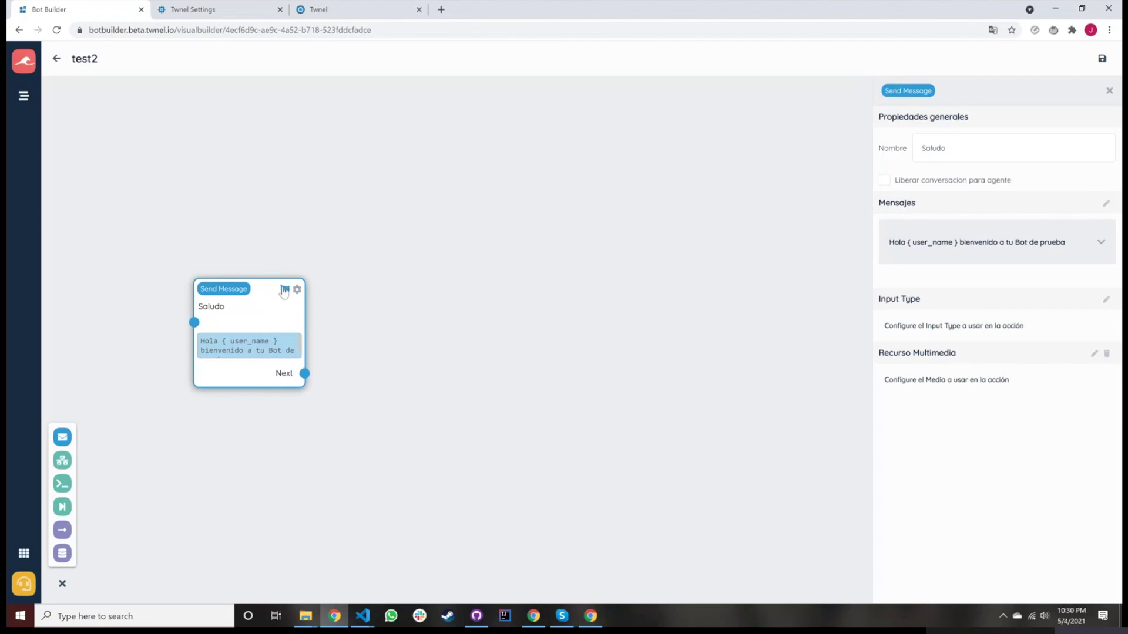
{"action": "right_click", "coordinate": [390, 312]}
{"action": "left_click", "coordinate": [450, 355]}
{"action": "left_click_drag", "start_coordinate": [451, 355], "coordinate": [304, 374]}
{"action": "left_click", "coordinate": [463, 337]}
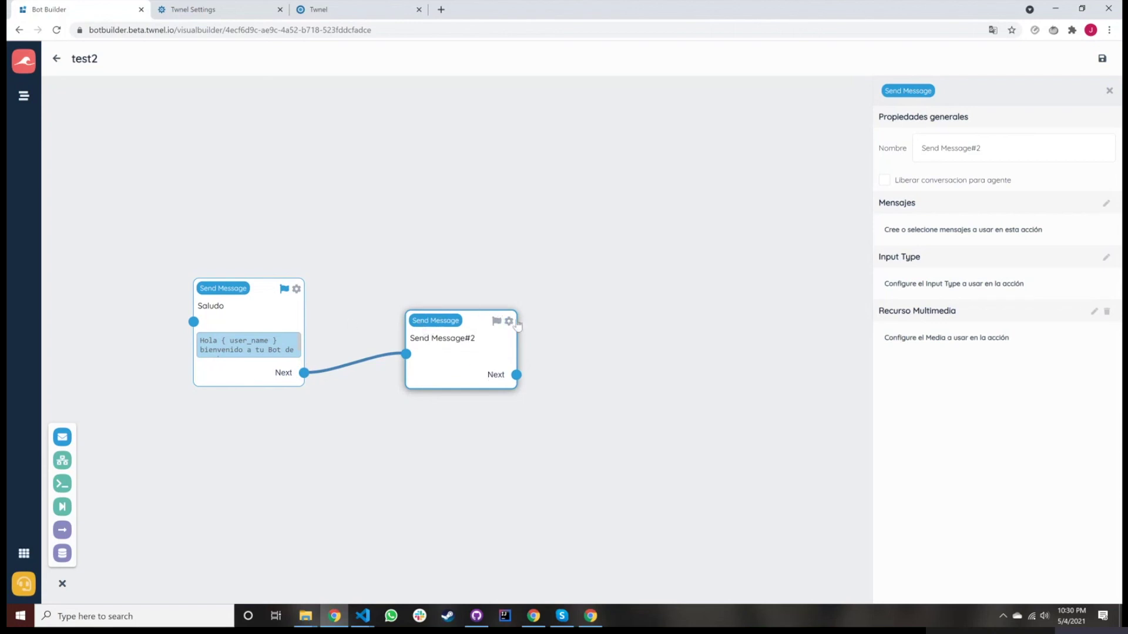
- Attach Acceptance Letter.pdf from the Downloads folder as the second Send Message node's media resource
{"action": "left_click", "coordinate": [1095, 314]}
{"action": "left_click", "coordinate": [647, 240]}
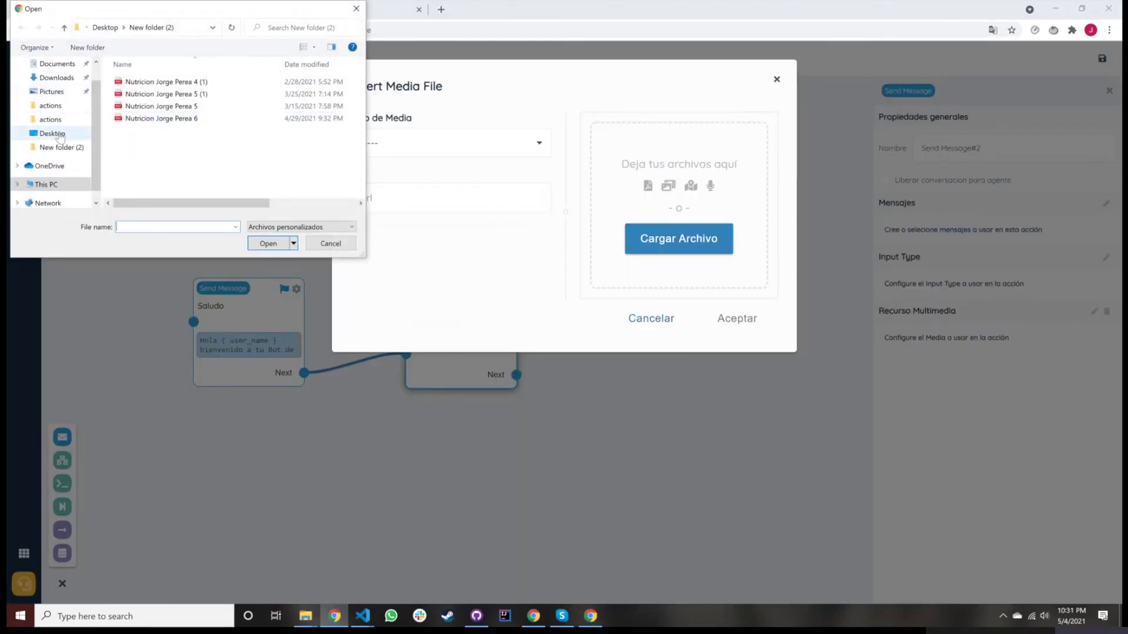
{"action": "left_click", "coordinate": [57, 78]}
{"action": "double_click", "coordinate": [156, 92]}
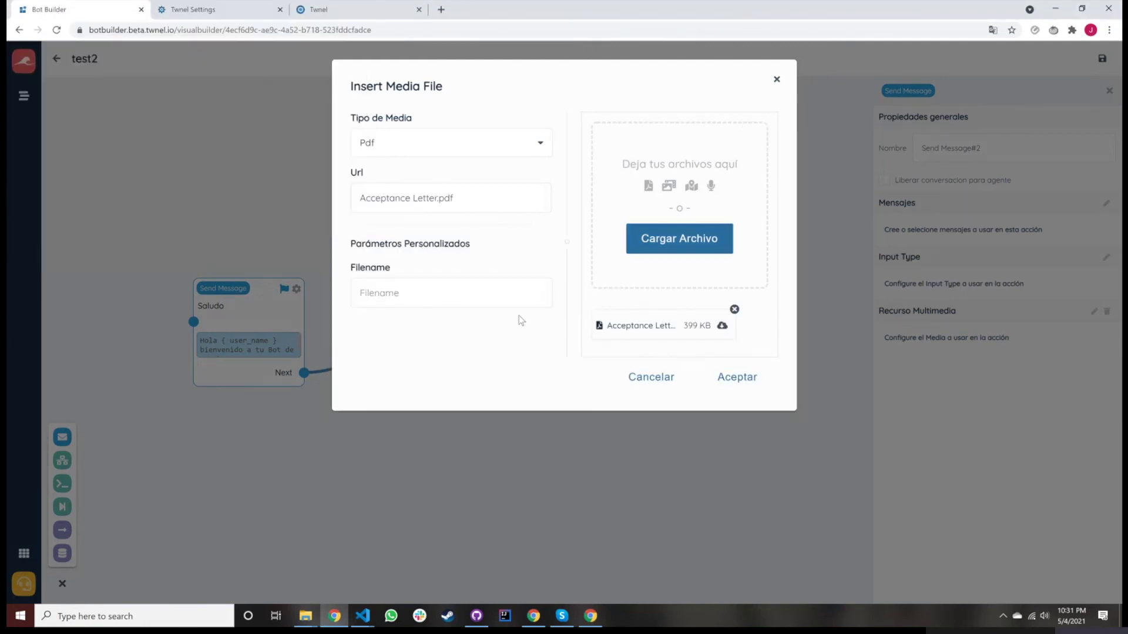
{"action": "left_click", "coordinate": [729, 382]}
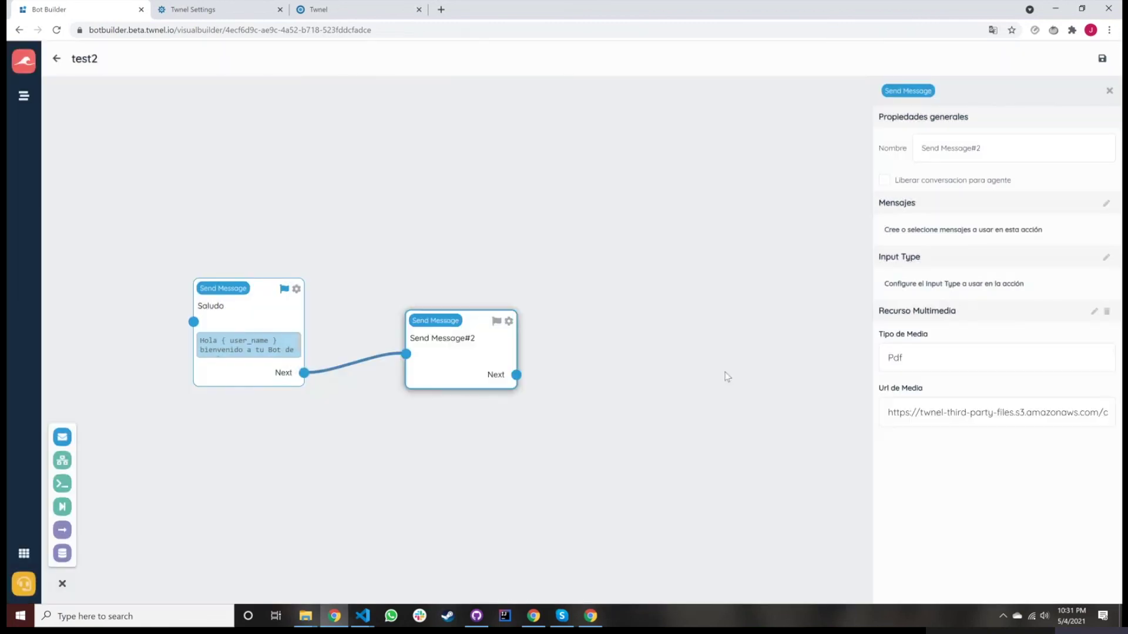
- Rename the second Send Message node "Envio de pdf" and add the message "Te hacemos envio de tu pdf"
{"action": "triple_click", "coordinate": [958, 150]}
{"action": "type", "text": "Envio de pdf"}
{"action": "left_click", "coordinate": [1107, 204]}
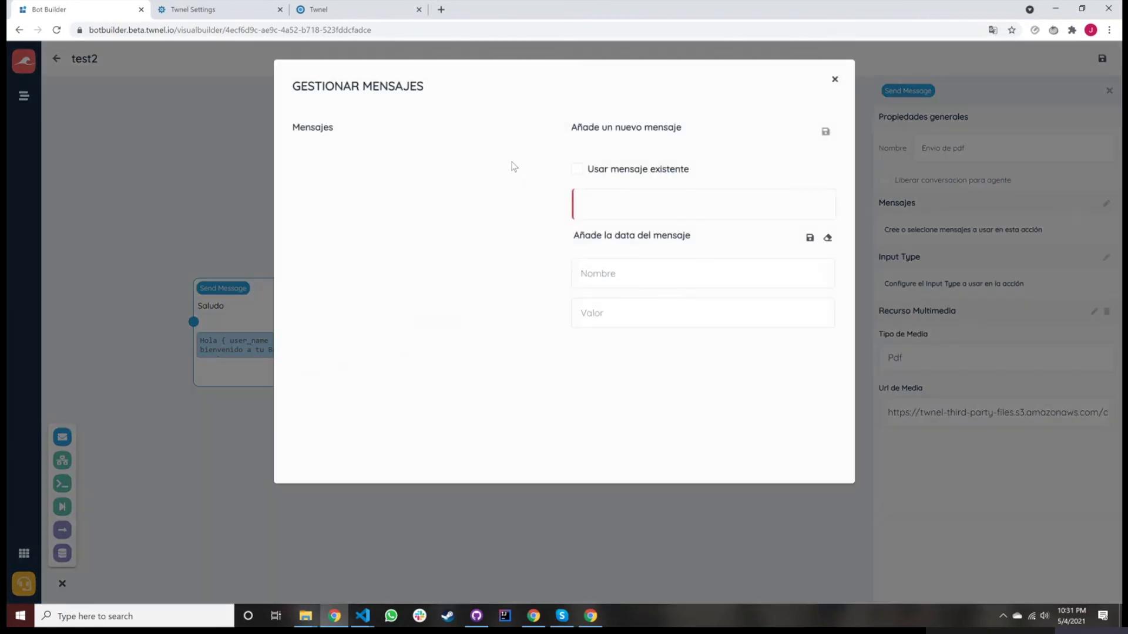
{"action": "left_click", "coordinate": [620, 200]}
{"action": "type", "text": "Te hacemos envio de tu pdf"}
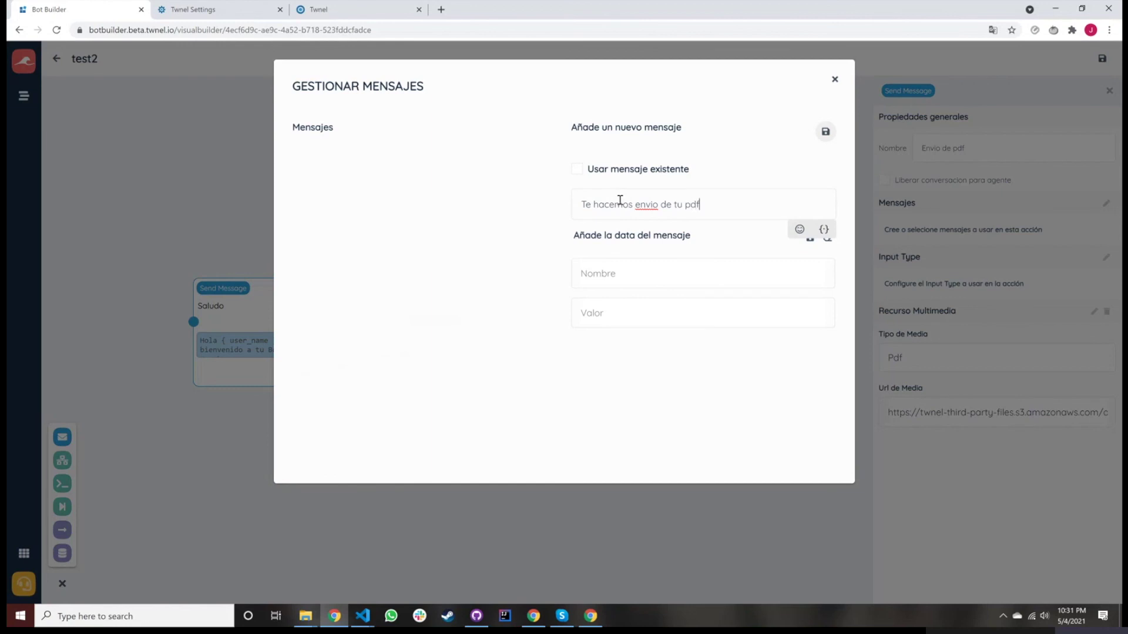
{"action": "key", "text": "Return"}
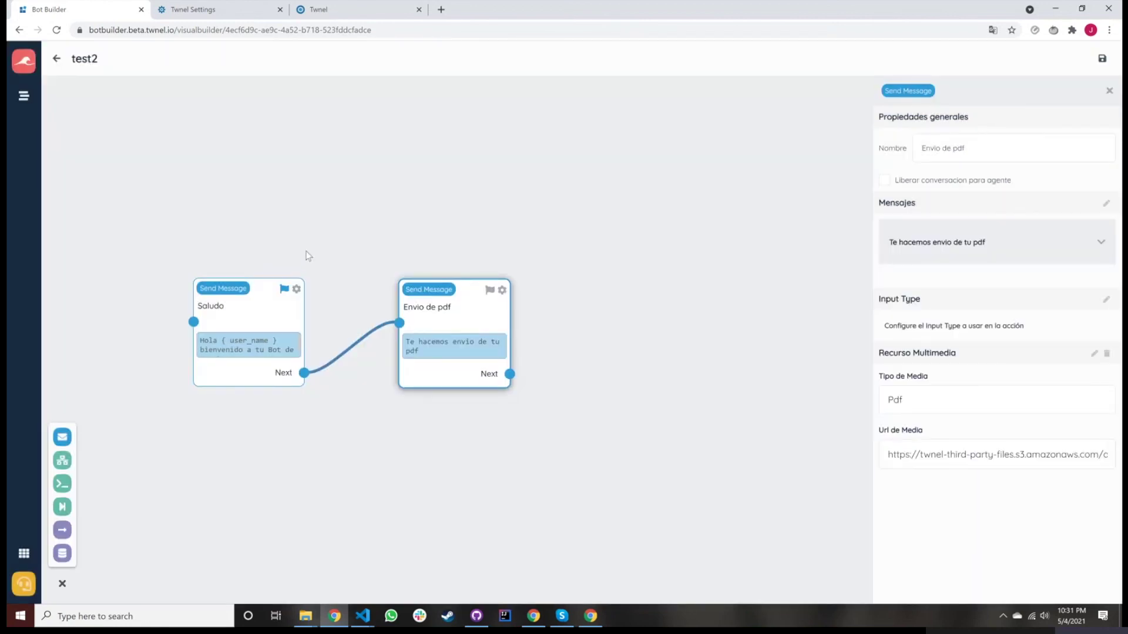
- Align the Saludo and Envio de pdf nodes side by side and save the bot
{"action": "left_click_drag", "start_coordinate": [466, 334], "coordinate": [489, 331]}
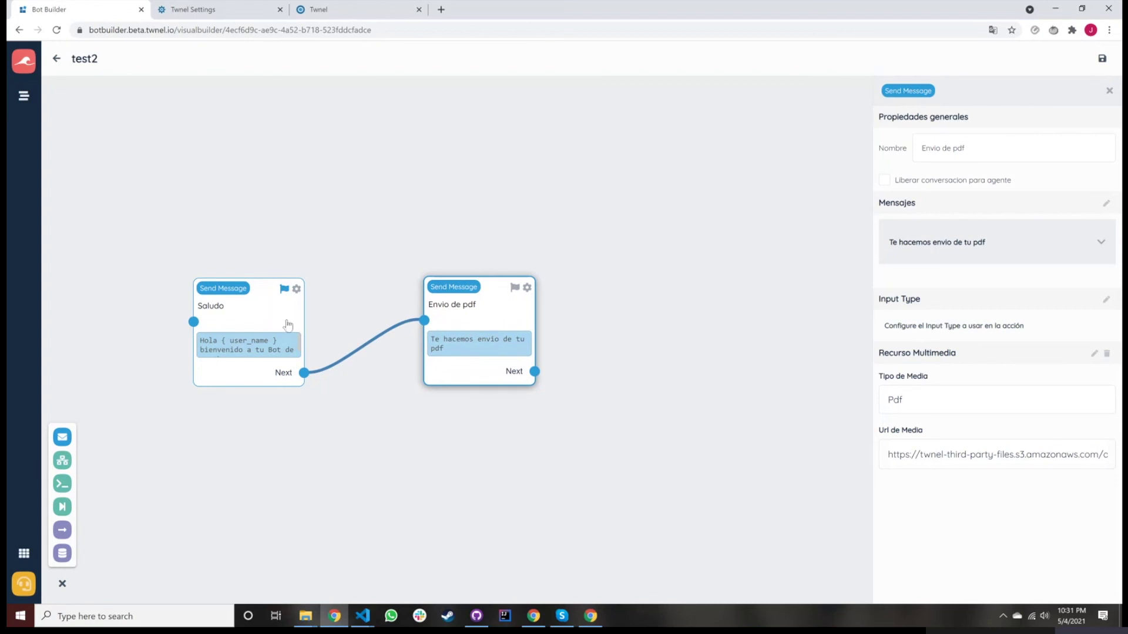
{"action": "left_click_drag", "start_coordinate": [297, 327], "coordinate": [309, 326]}
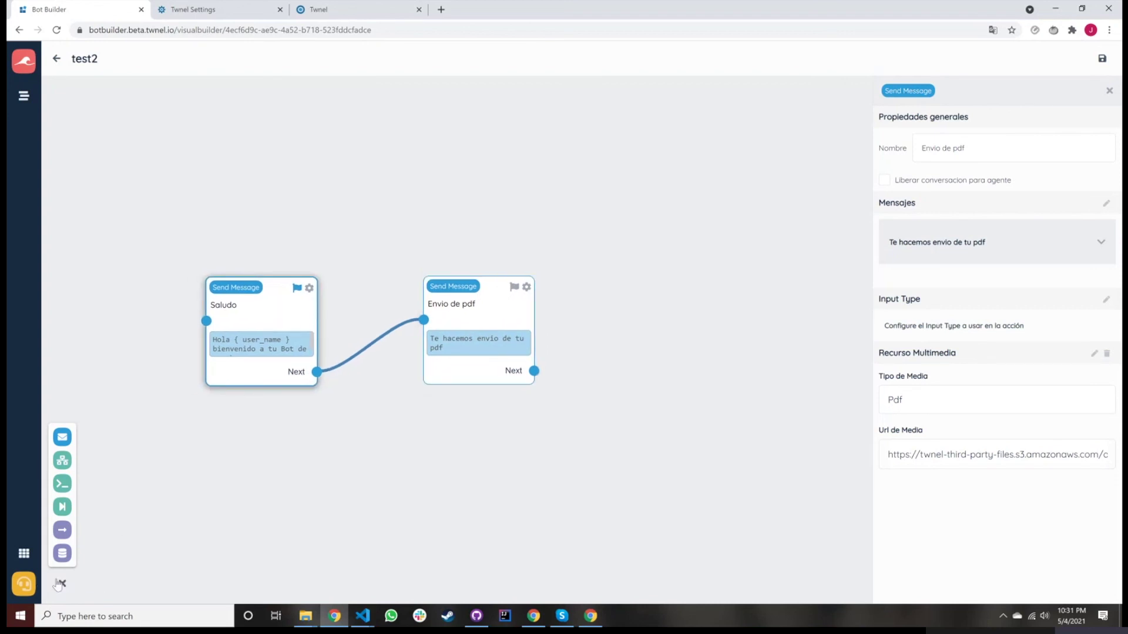
{"action": "left_click", "coordinate": [62, 584]}
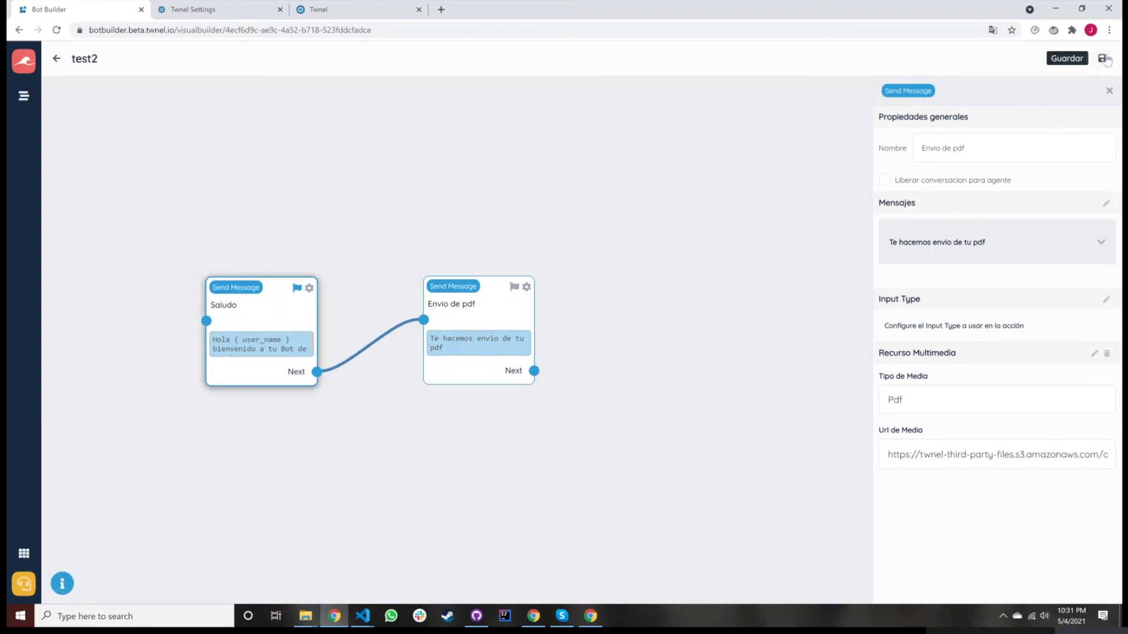
{"action": "left_click", "coordinate": [1103, 58]}
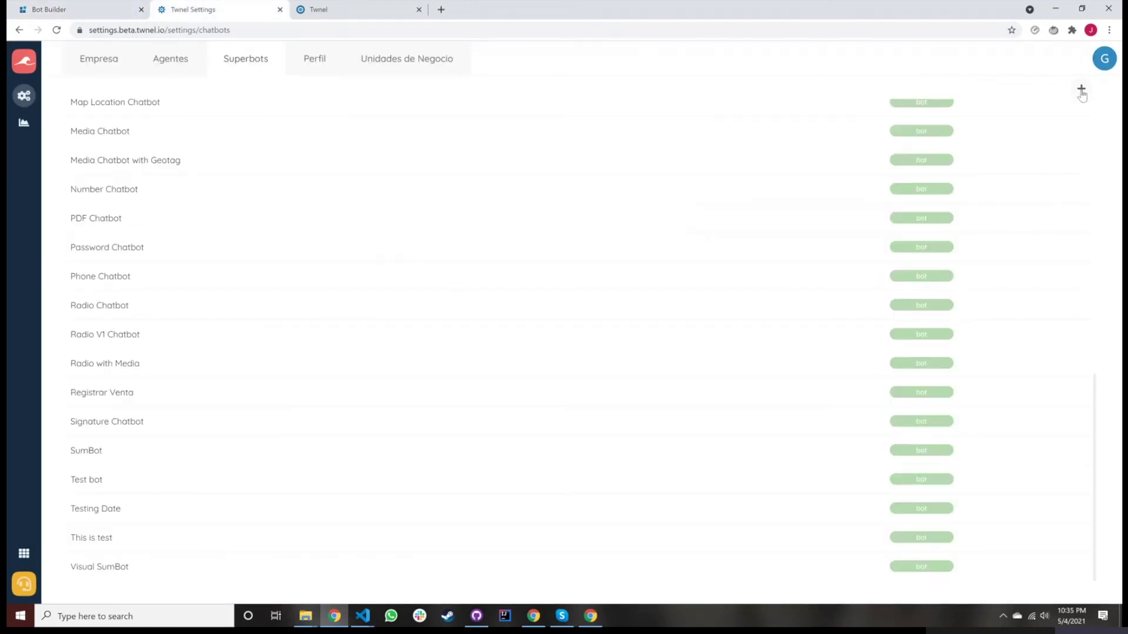
- In Twnel Settings, start a new superbot named "Test envio pdf" and assign it to the Testing business unit
{"action": "left_click", "coordinate": [1082, 91]}
{"action": "left_click", "coordinate": [544, 183]}
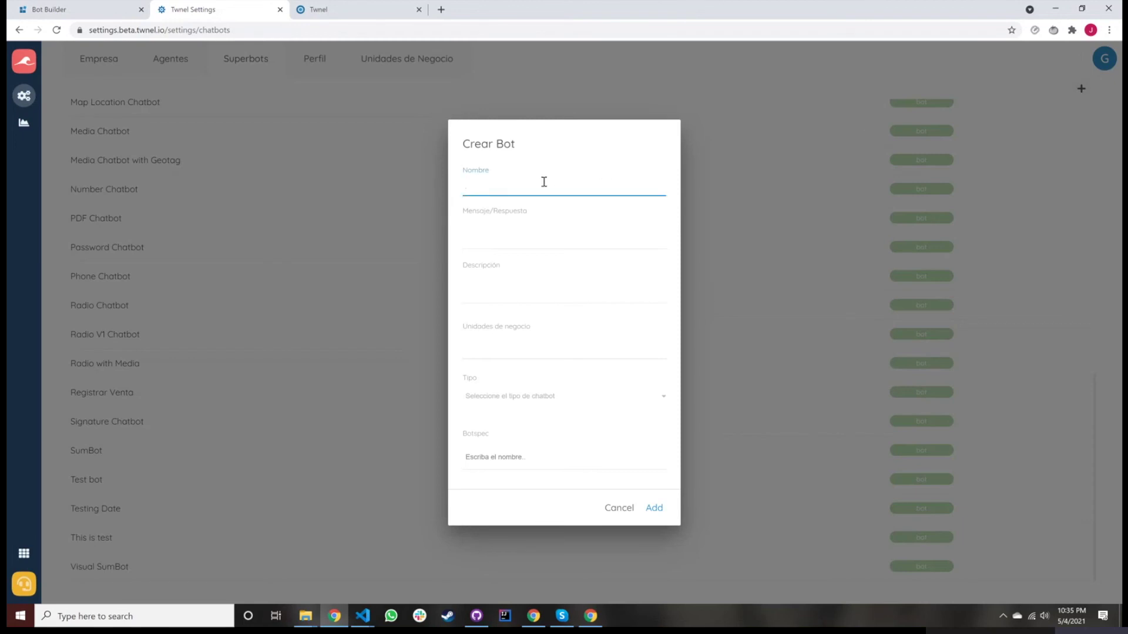
{"action": "type", "text": "Test envio pdf"}
{"action": "left_click", "coordinate": [554, 352]}
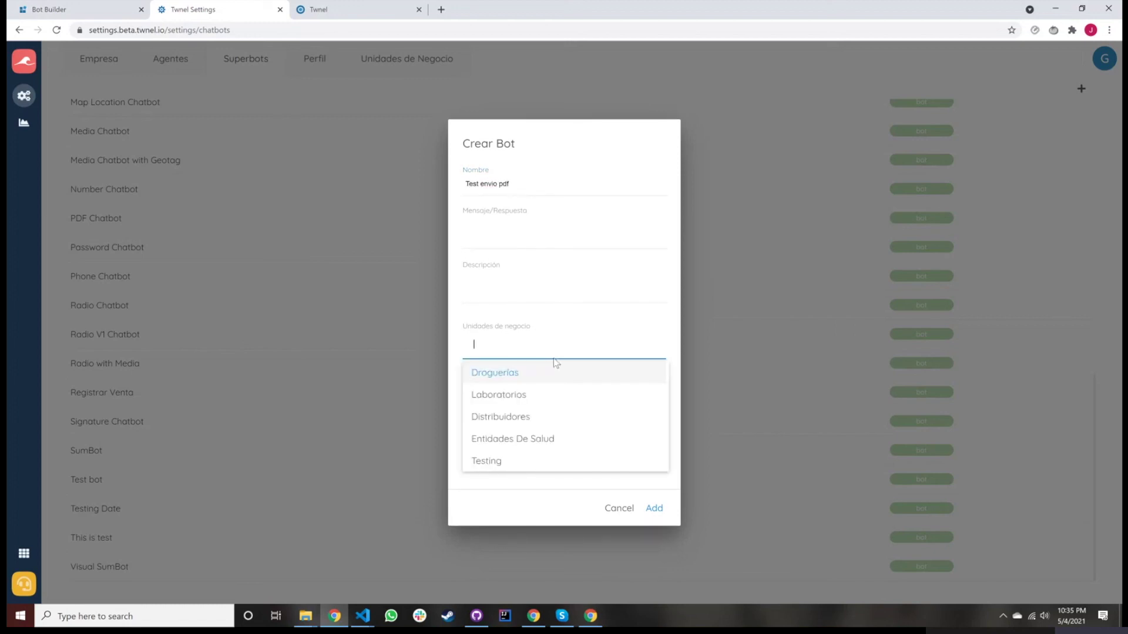
{"action": "type", "text": "te"}
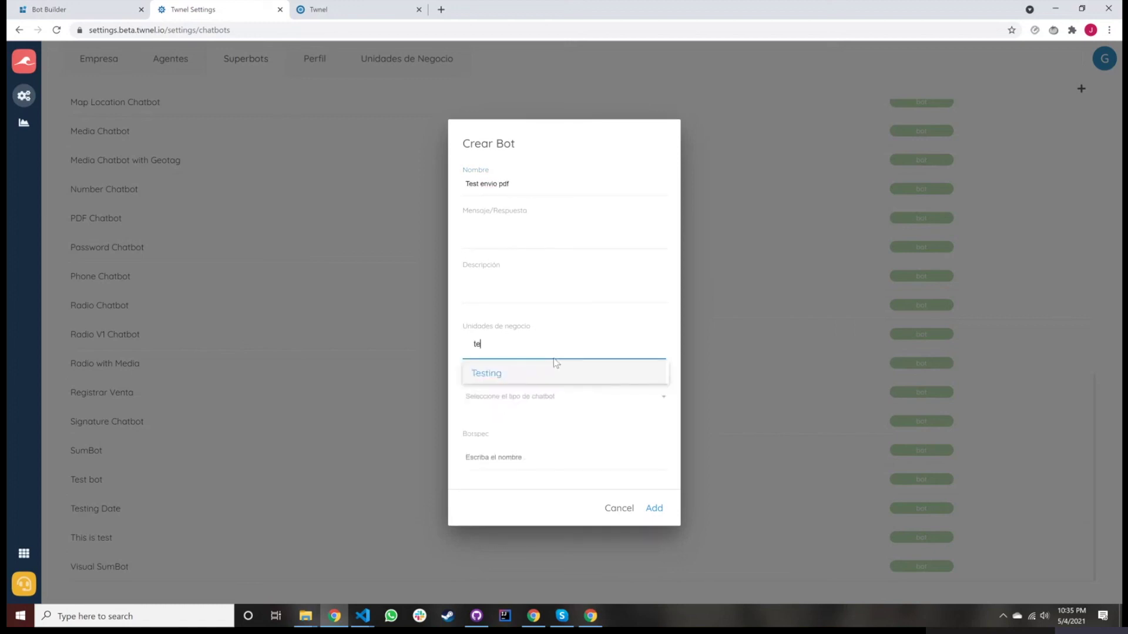
{"action": "key", "text": "BackSpace"}
{"action": "left_click", "coordinate": [546, 372]}
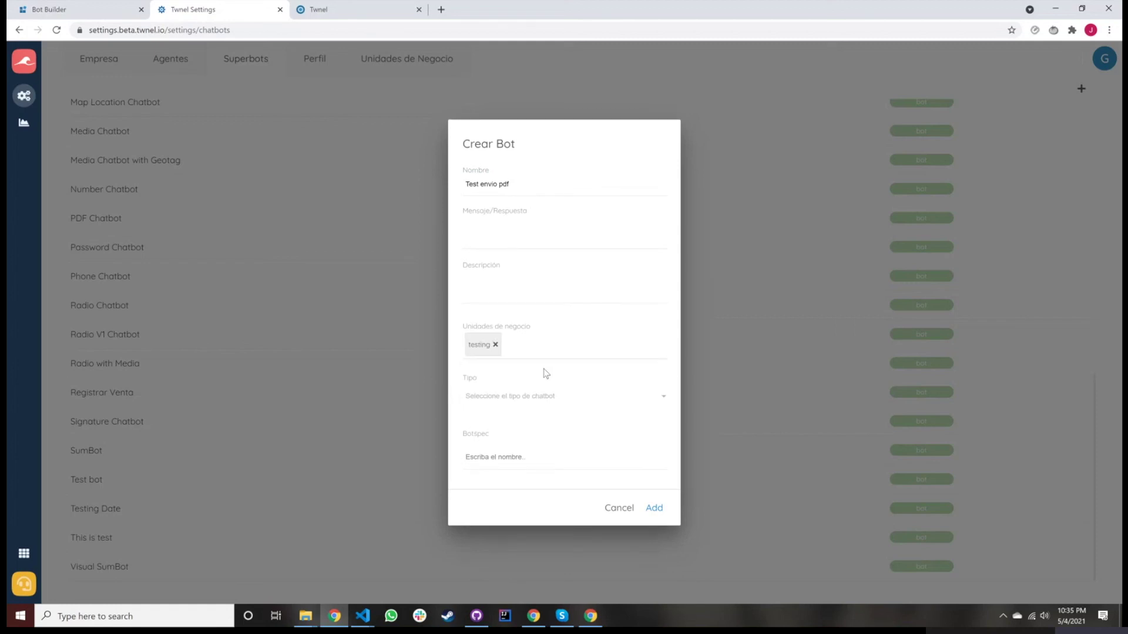
- Set the new superbot's type to Bot and its Botspec to test2, and add it to the list
{"action": "left_click", "coordinate": [506, 401]}
{"action": "left_click", "coordinate": [480, 437]}
{"action": "left_click", "coordinate": [487, 455]}
{"action": "type", "text": "test"}
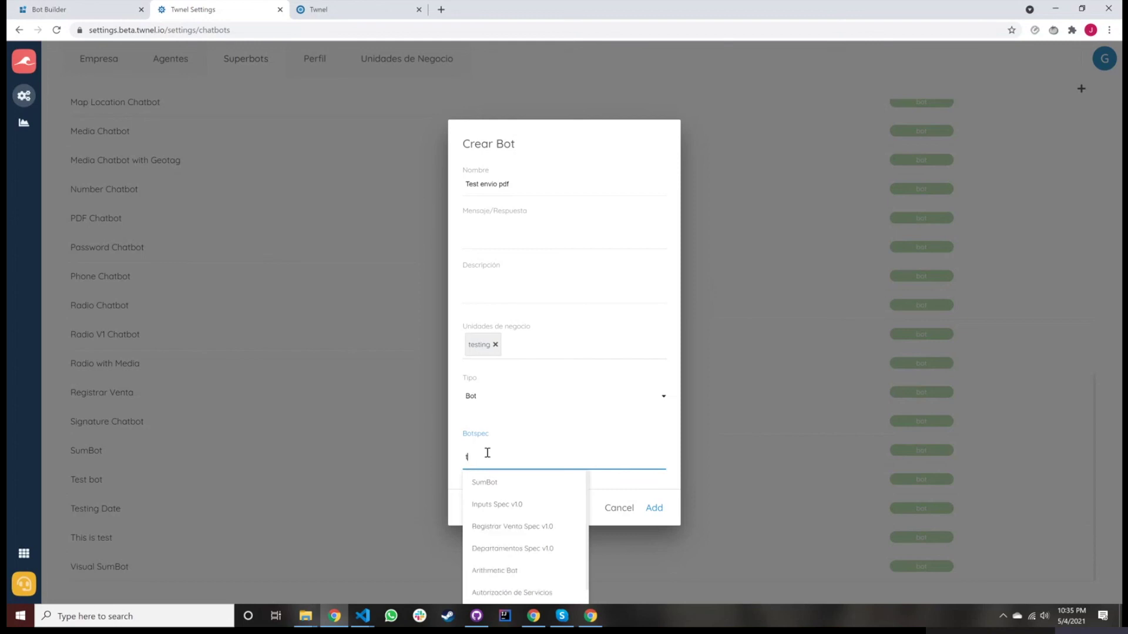
{"action": "left_click", "coordinate": [485, 505]}
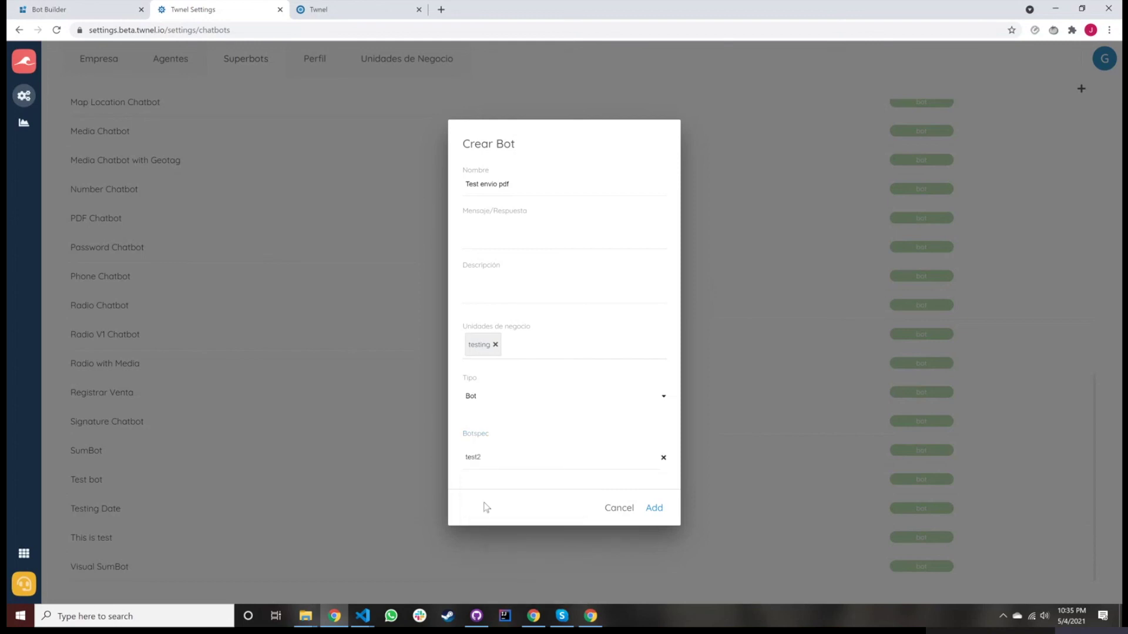
{"action": "left_click", "coordinate": [654, 509]}
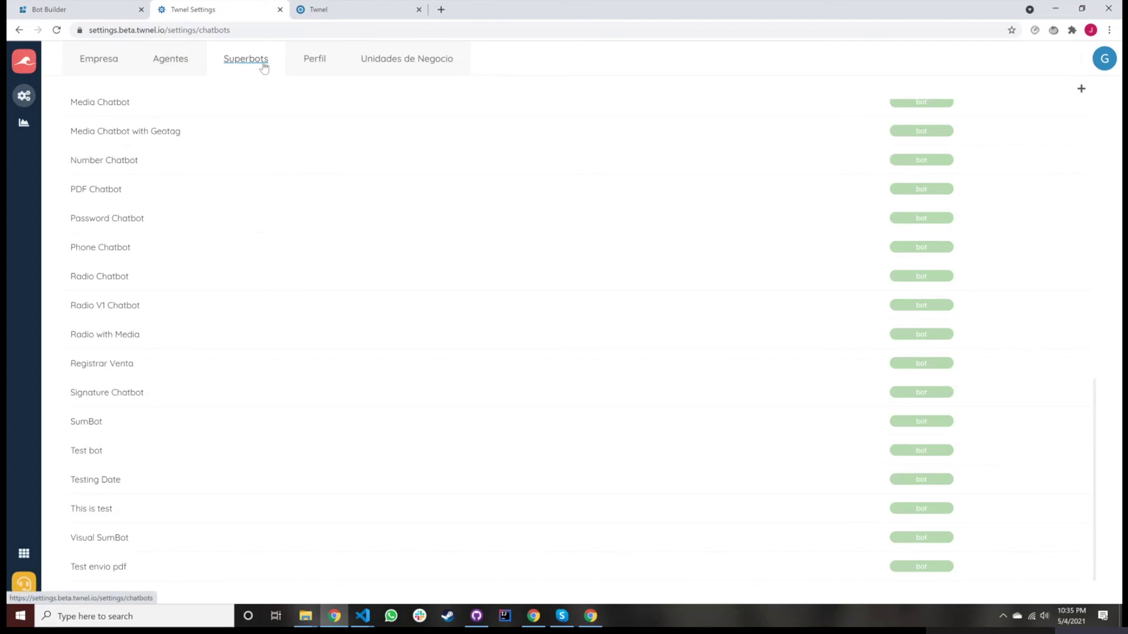
- Switch to the Twnel chat, reload it and launch the Test envio pdf bot from the frequent actions
{"action": "key", "text": "ctrl+Tab"}
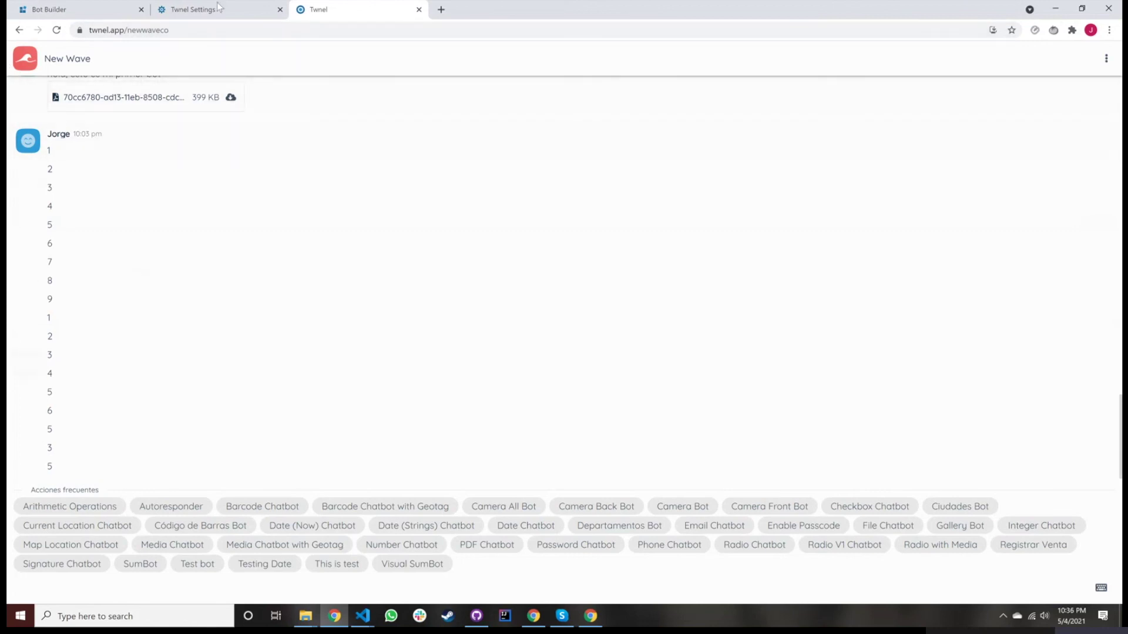
{"action": "left_click", "coordinate": [57, 33]}
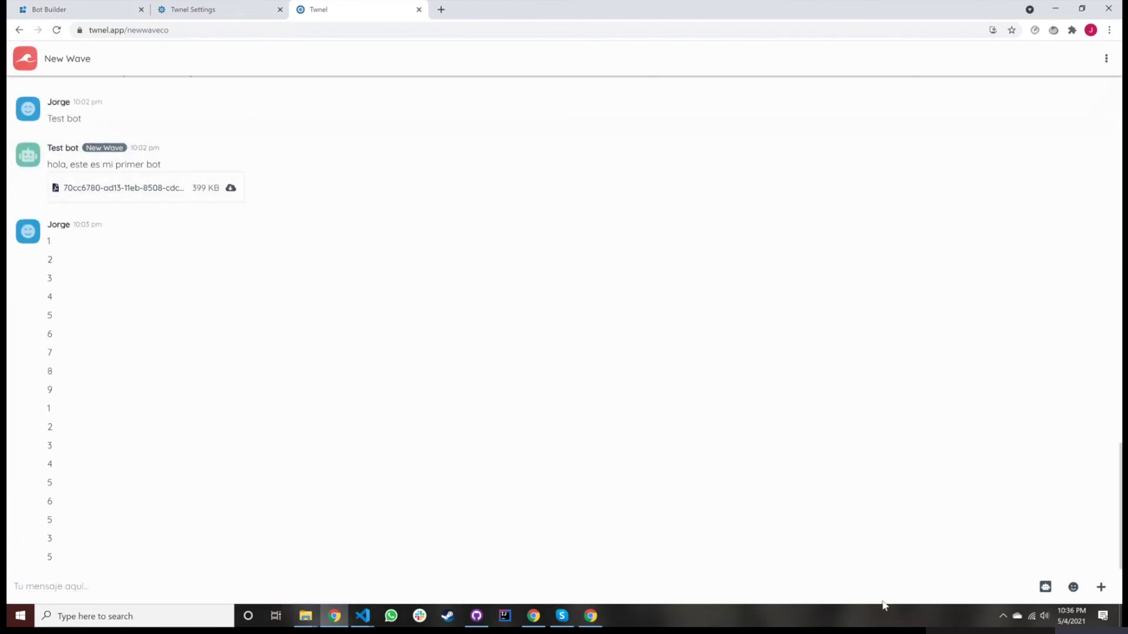
{"action": "left_click", "coordinate": [1045, 587]}
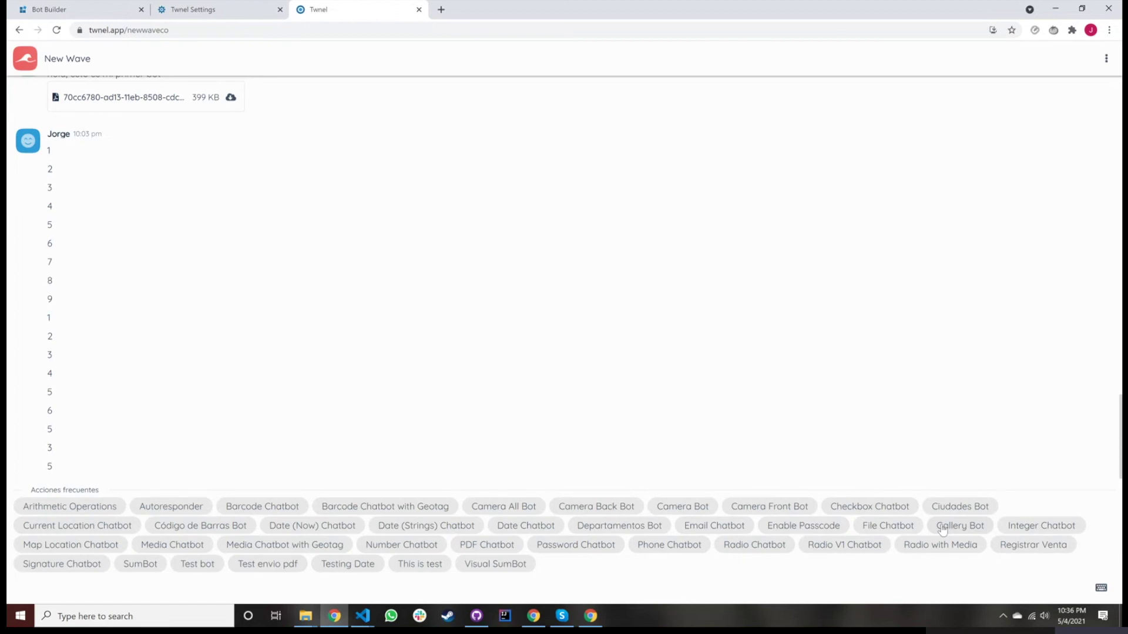
{"action": "left_click", "coordinate": [289, 569]}
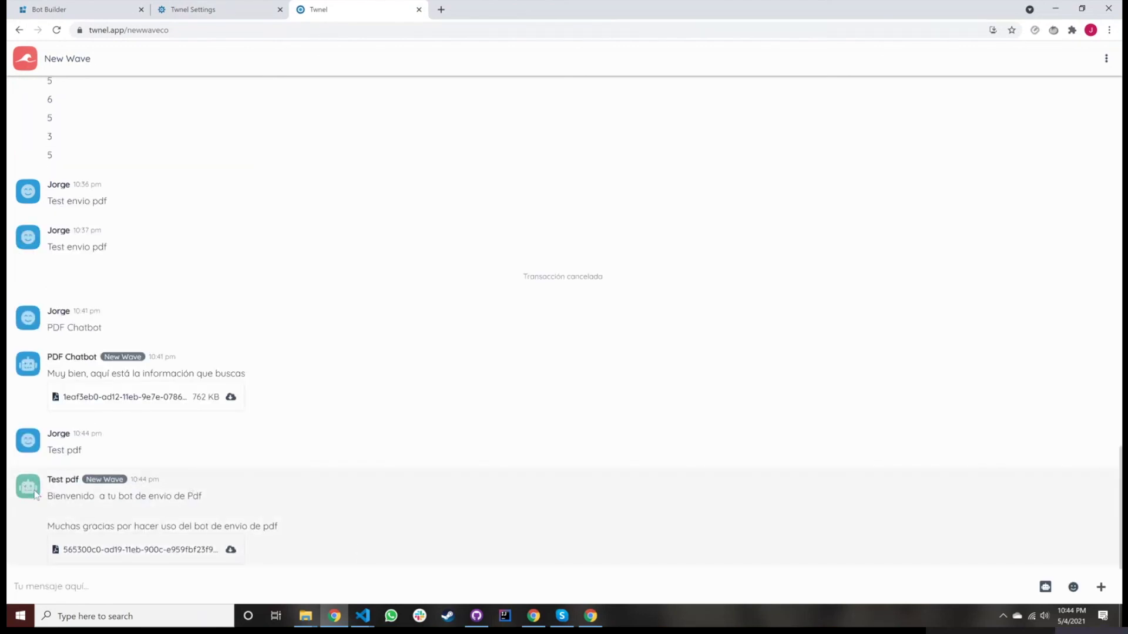
- Examine the Test pdf bot's welcome message in the chat
{"action": "left_click_drag", "start_coordinate": [53, 497], "coordinate": [207, 497]}
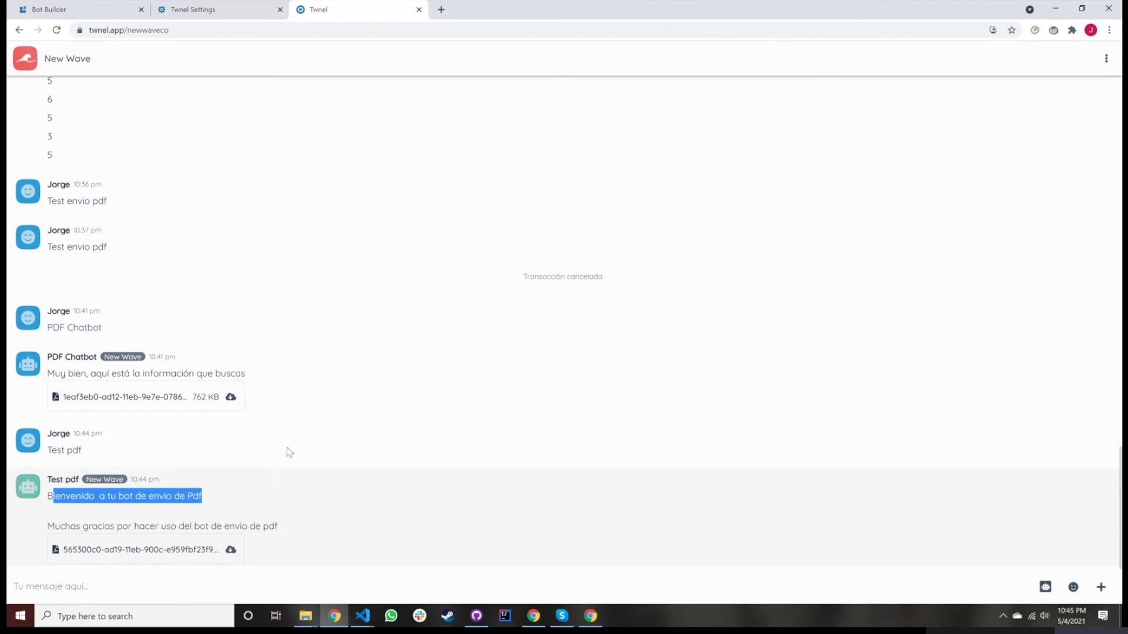
{"action": "left_click", "coordinate": [312, 333]}
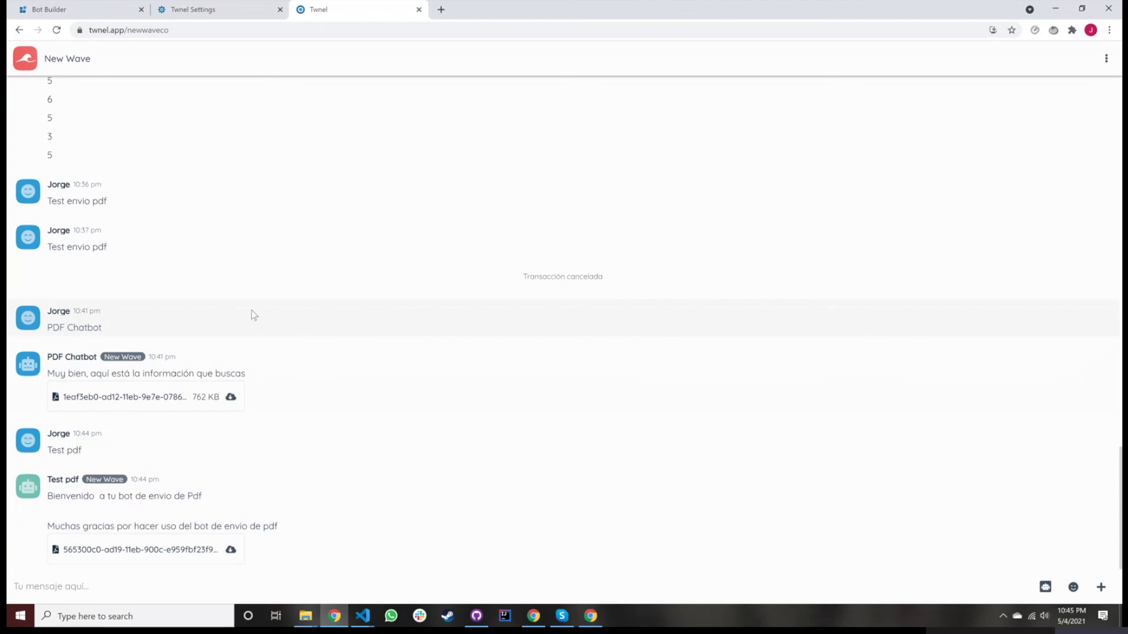